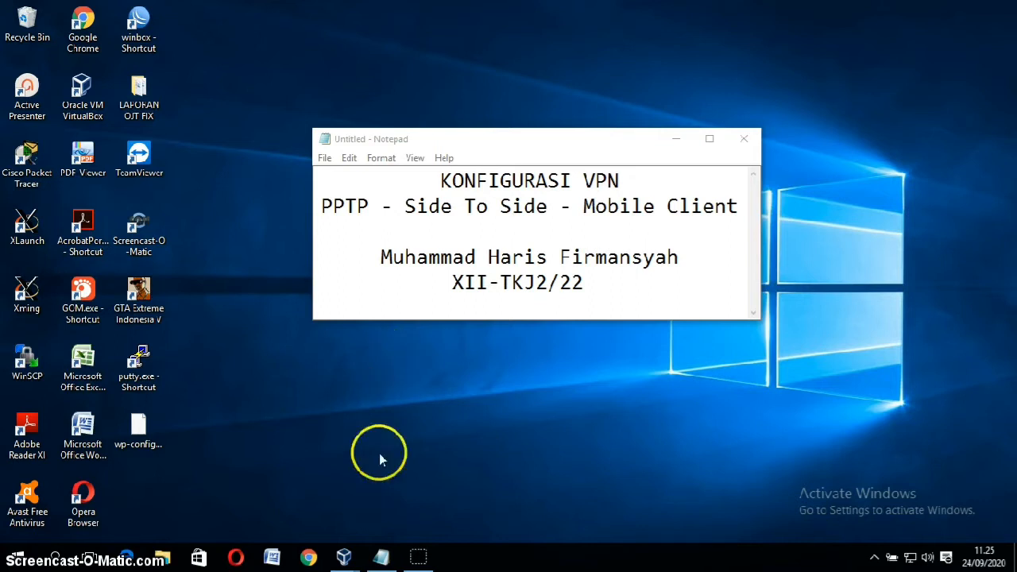
Step: Log in to the MikroTik VPN router console as admin with an empty password
mouse_move(359, 548)
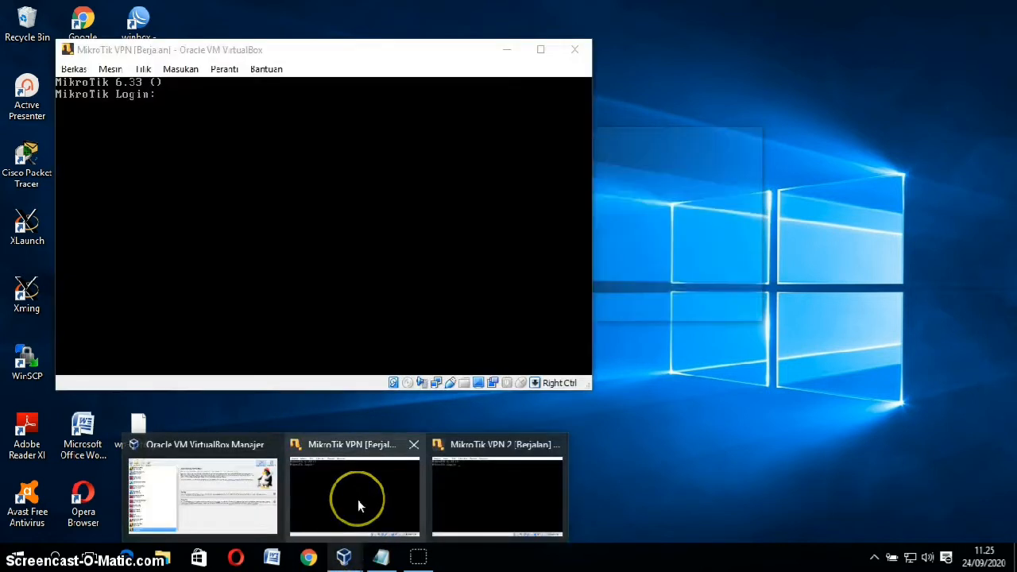
left_click(358, 499)
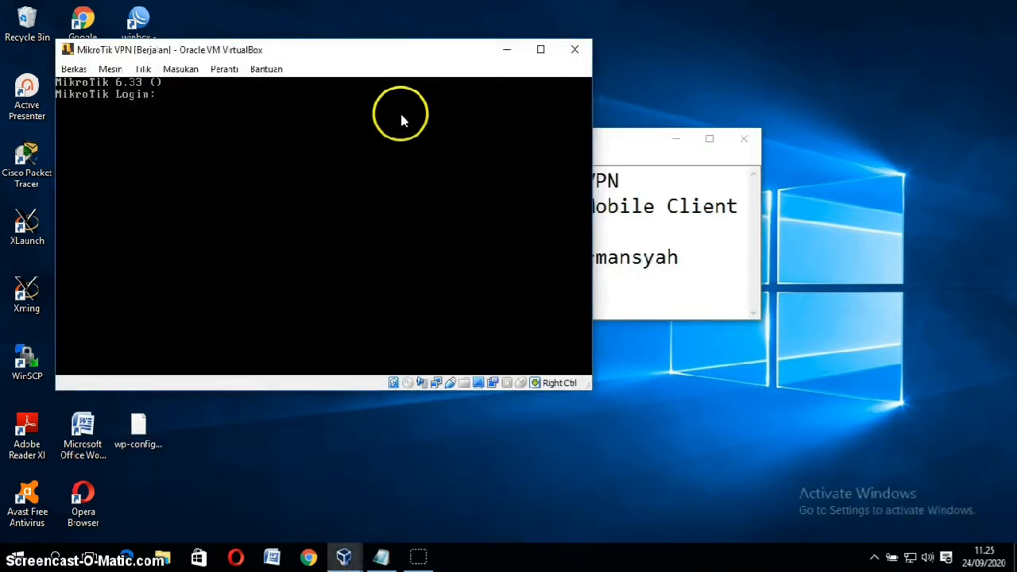
type("admin")
key("BackSpace")
key("BackSpace")
key("BackSpace")
type("s")
key("BackSpace")
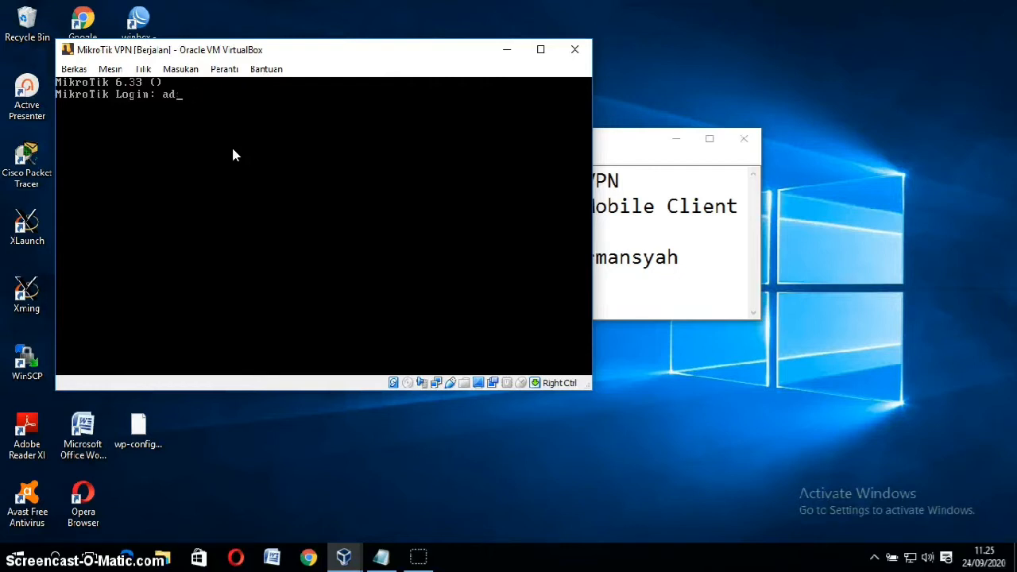
type("min")
key("Return")
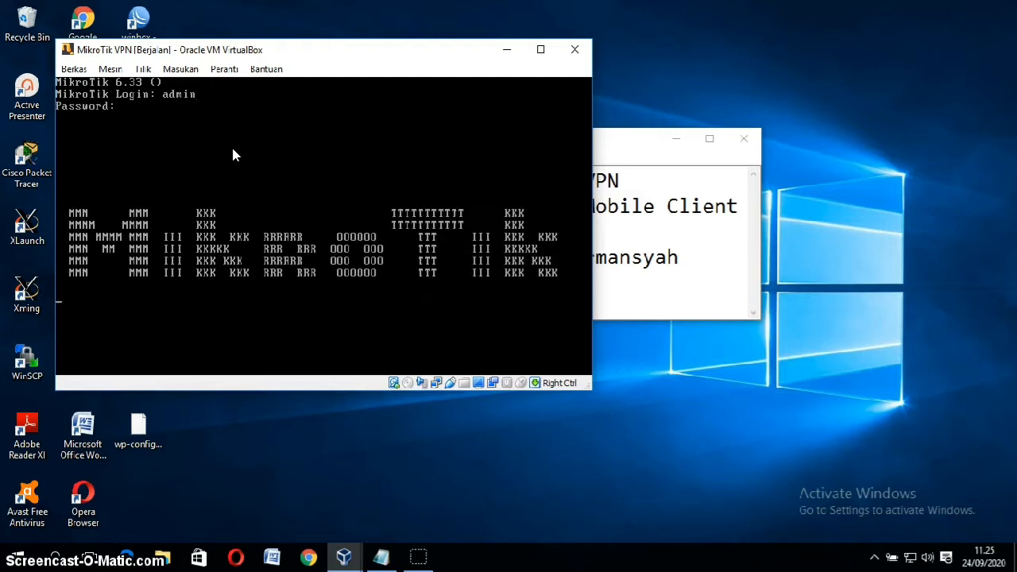
key("Return")
key("Return")
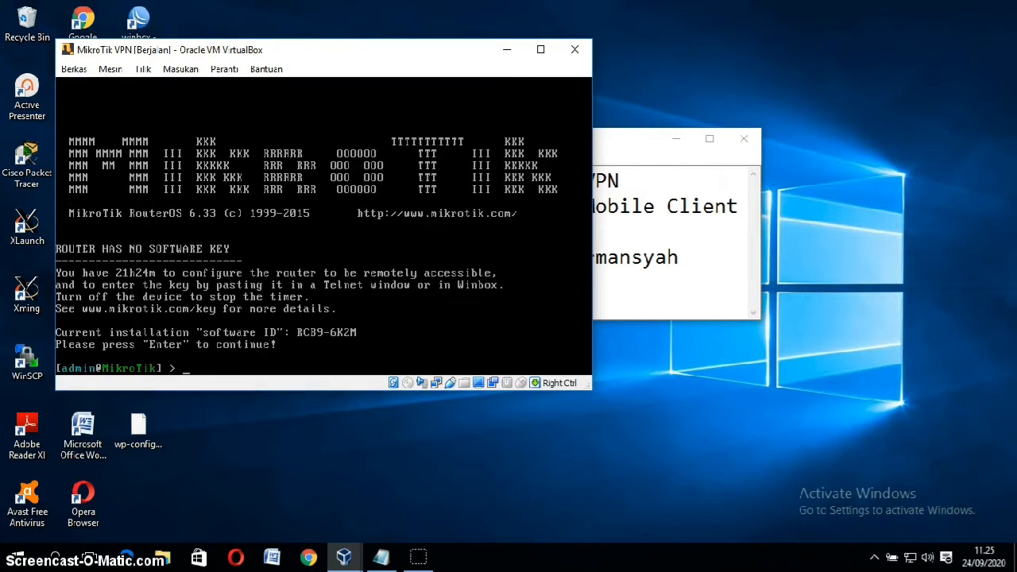
left_click(224, 69)
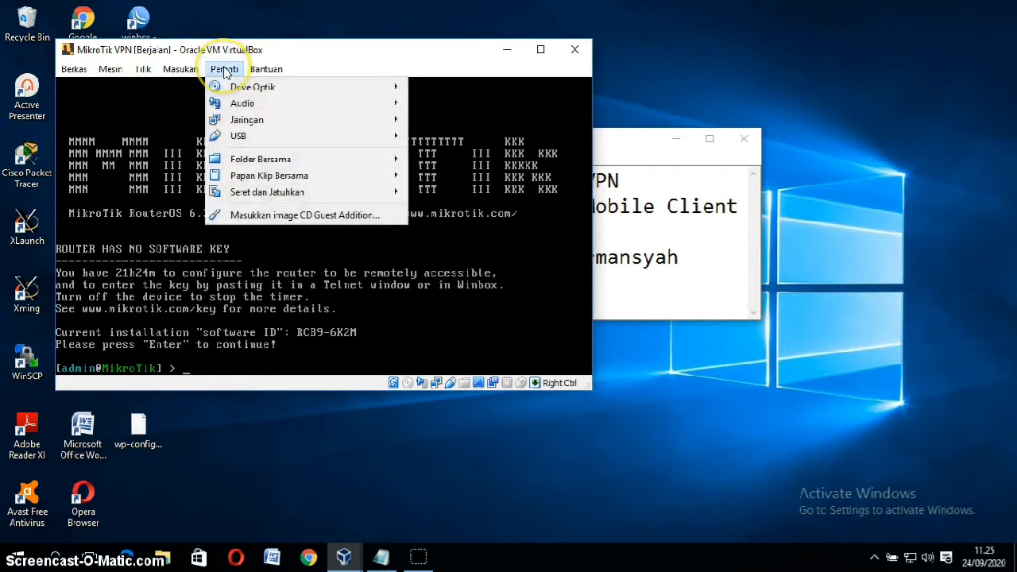
mouse_move(294, 121)
left_click(467, 125)
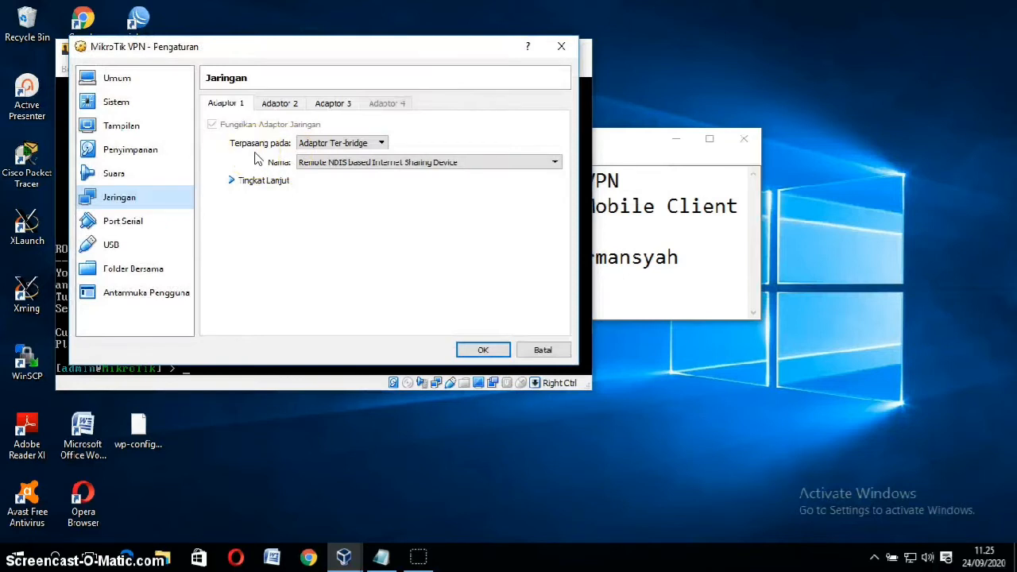
left_click(355, 162)
left_click(355, 163)
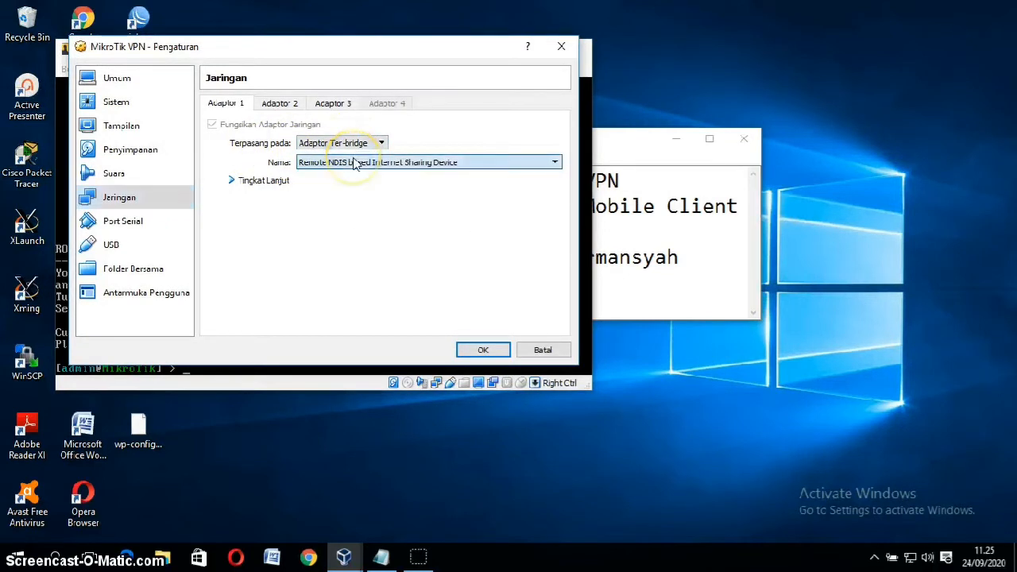
left_click(262, 181)
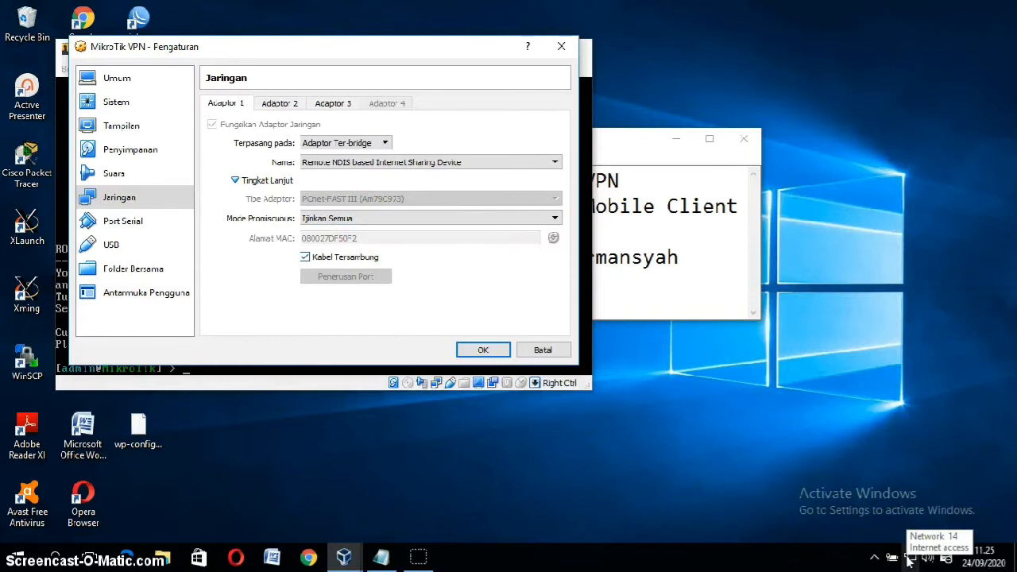
left_click(295, 108)
mouse_move(362, 171)
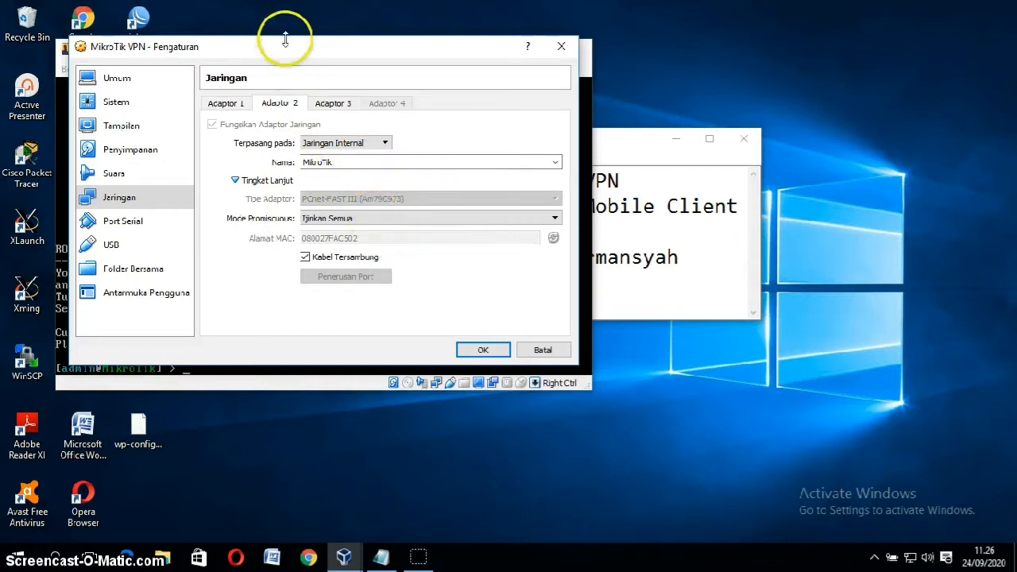
left_click(337, 104)
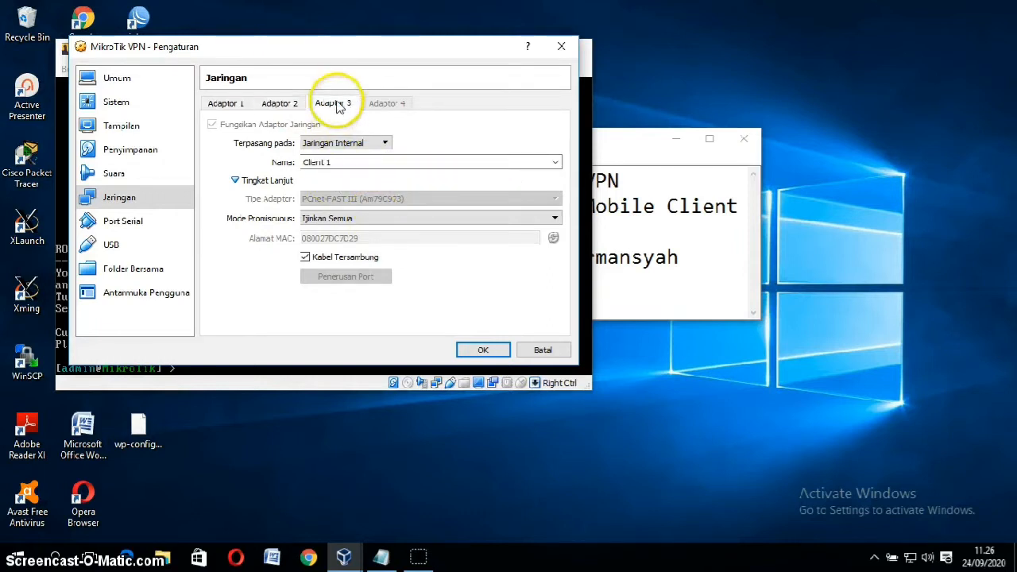
mouse_move(352, 162)
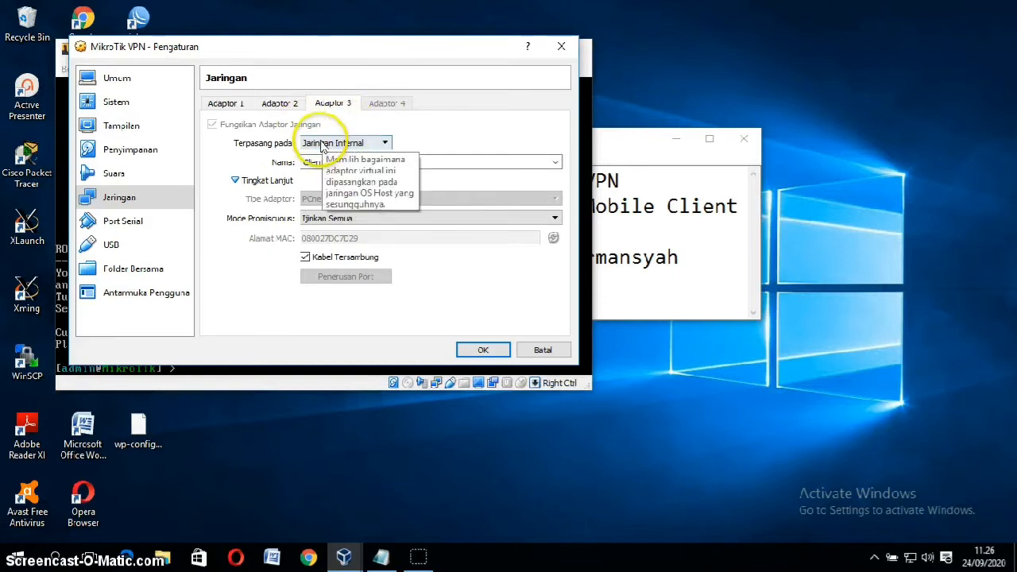
left_click(276, 104)
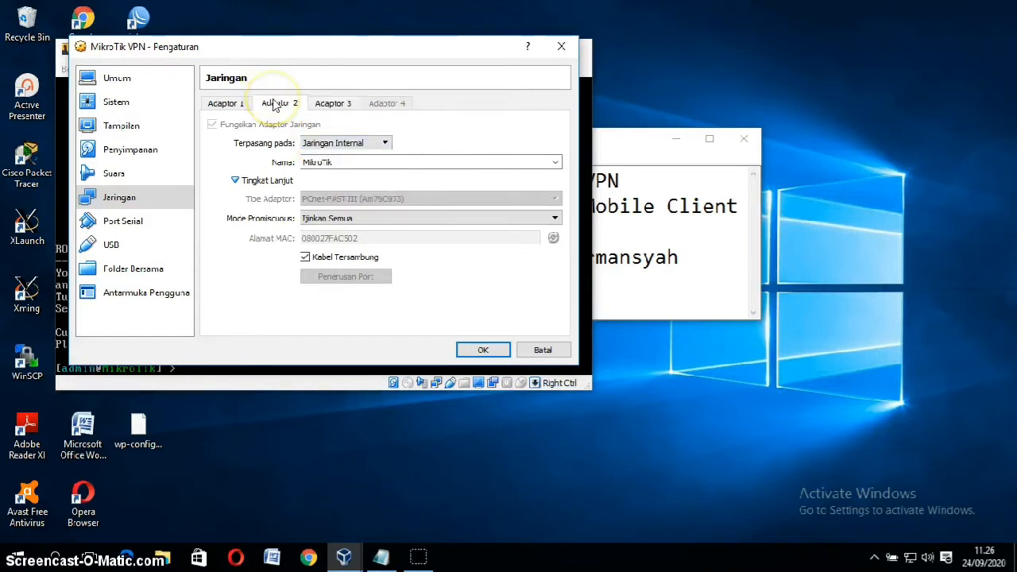
left_click(496, 350)
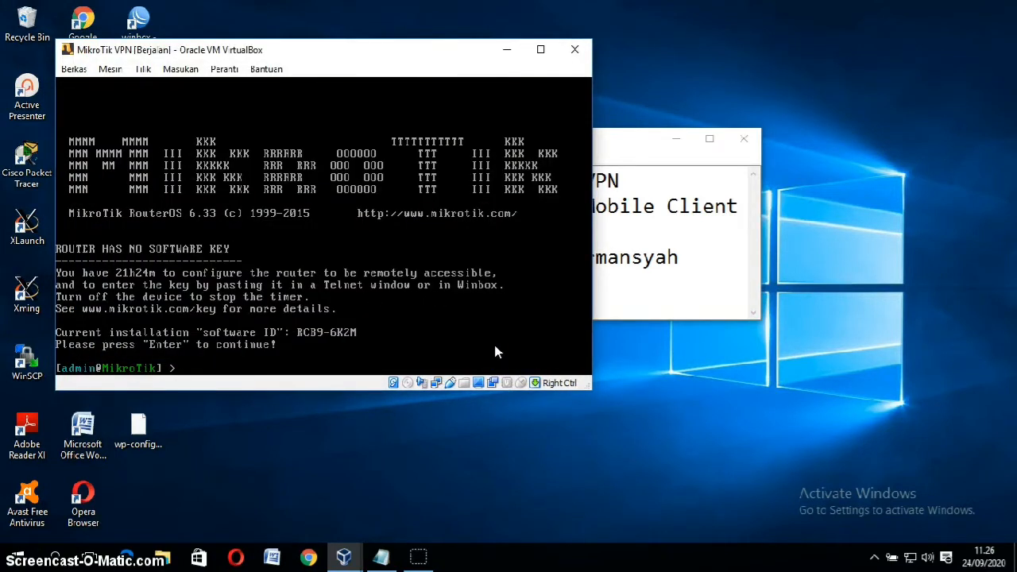
Step: List the first router's IP addresses with 'ip add pr', then log in to MikroTik VPN 2 as admin
type("ip add pr")
key("Return")
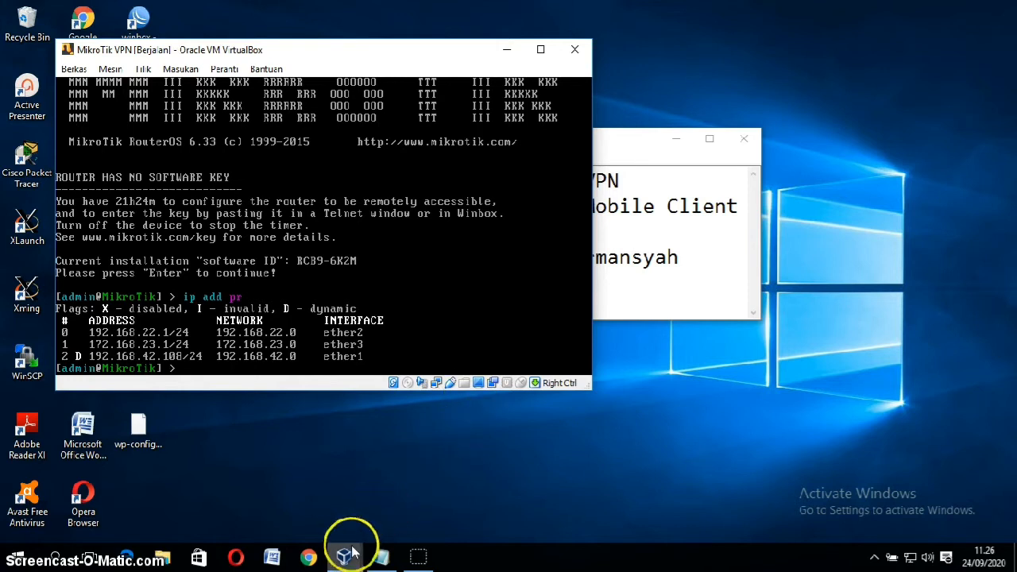
mouse_move(344, 556)
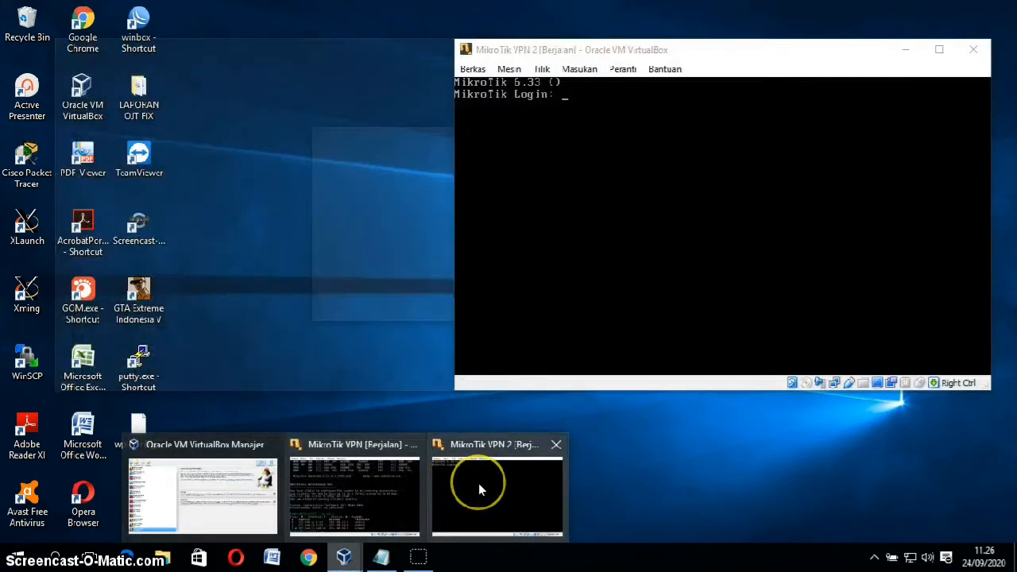
left_click(478, 482)
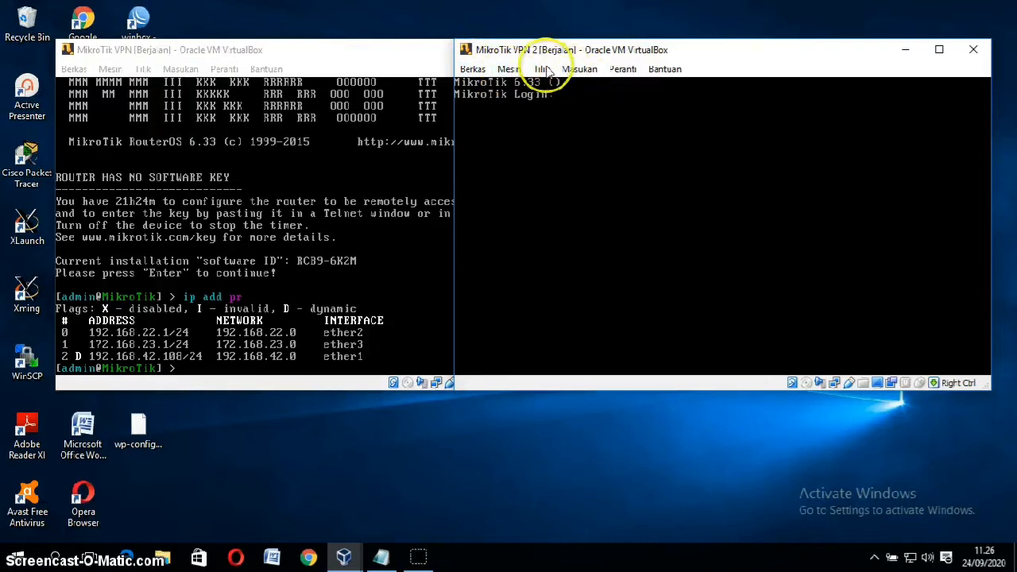
left_click(624, 70)
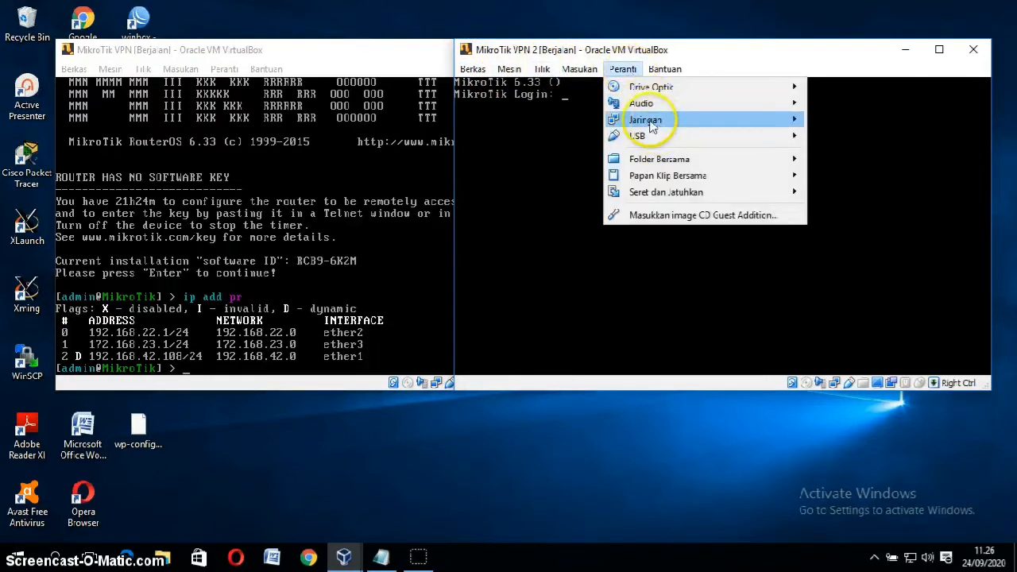
left_click(566, 129)
type("ad")
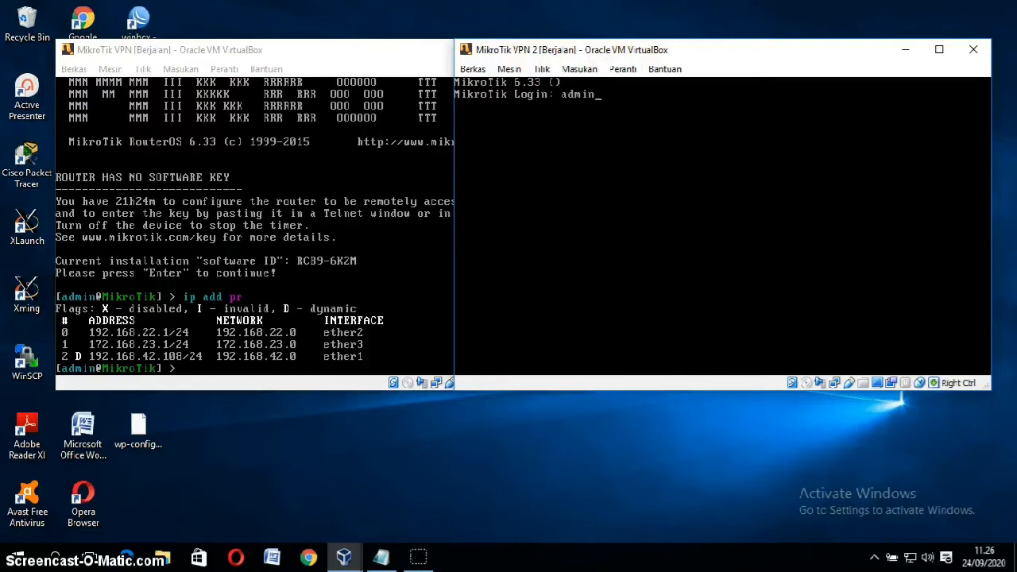
type("min")
key("Return")
key("Return")
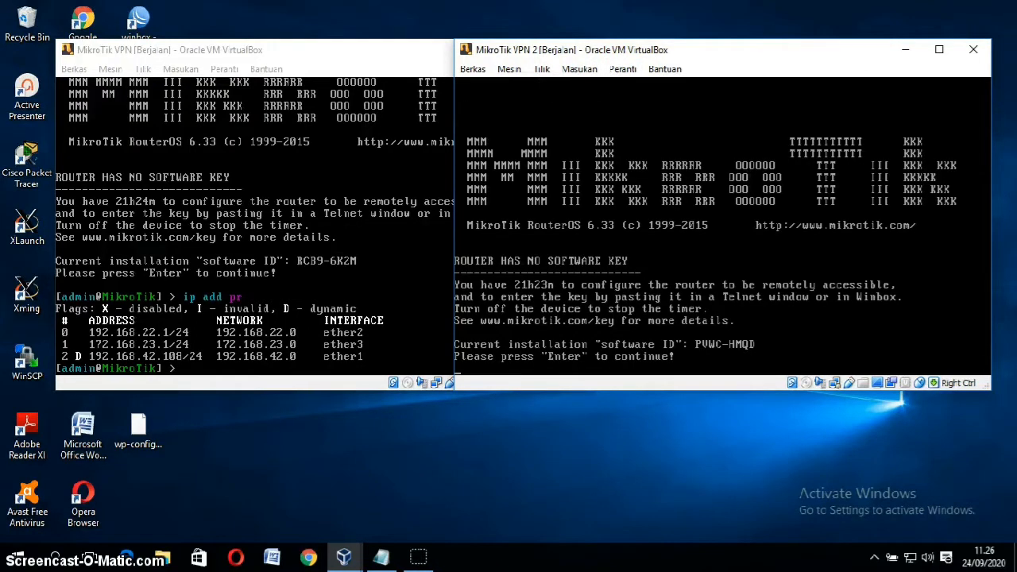
key("Return")
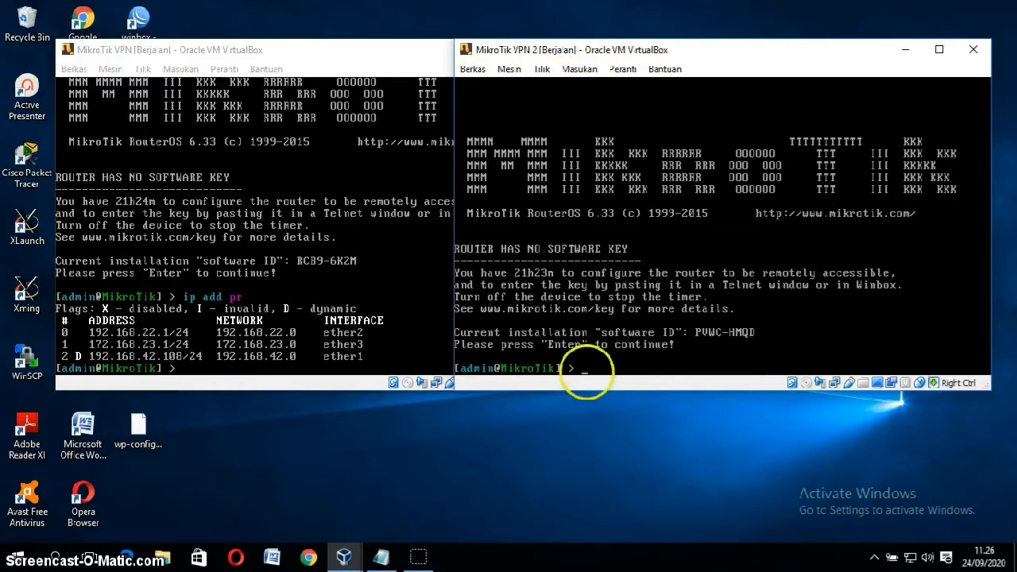
left_click(621, 71)
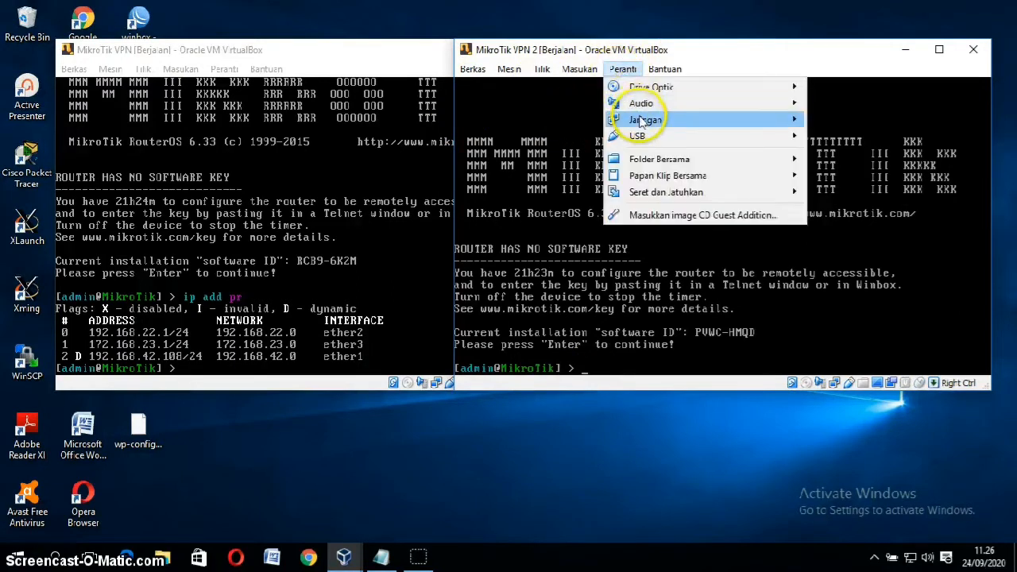
mouse_move(631, 119)
left_click(845, 122)
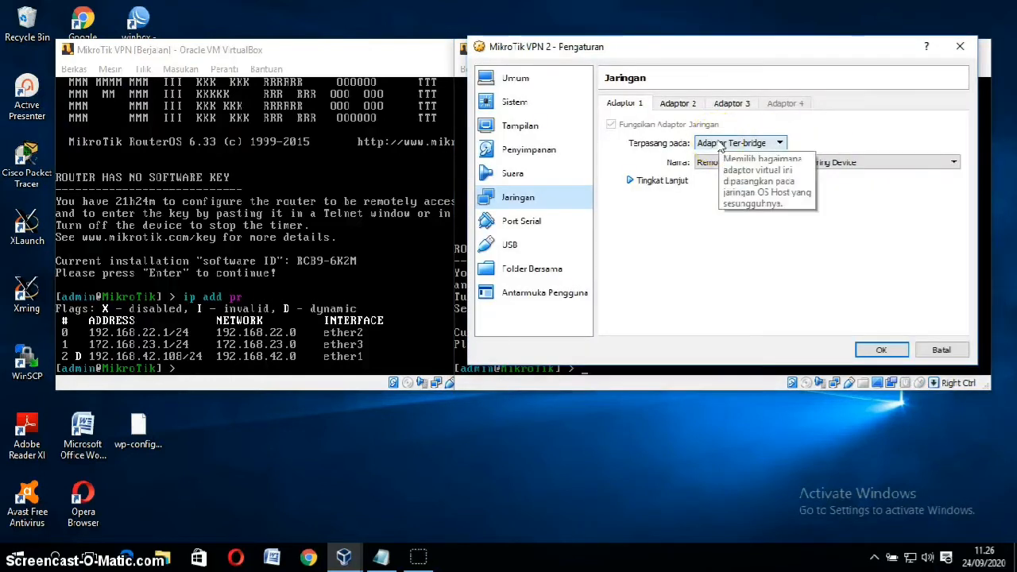
left_click(659, 182)
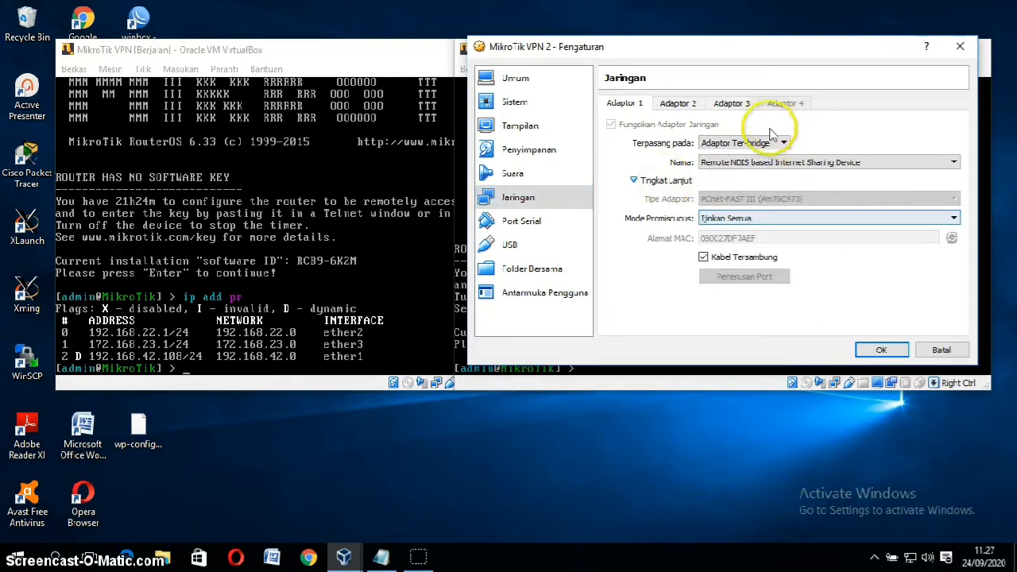
left_click(677, 104)
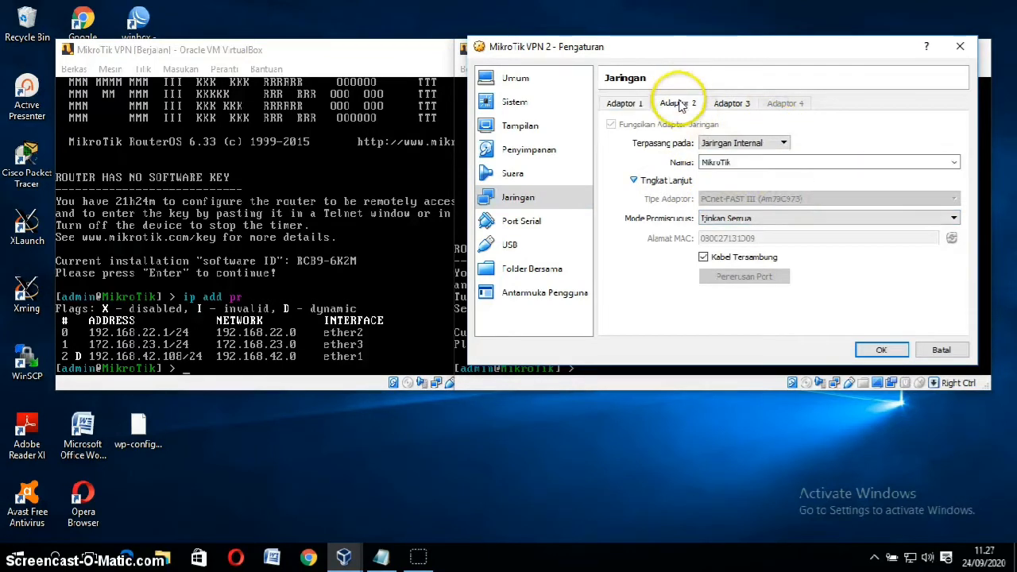
left_click(740, 105)
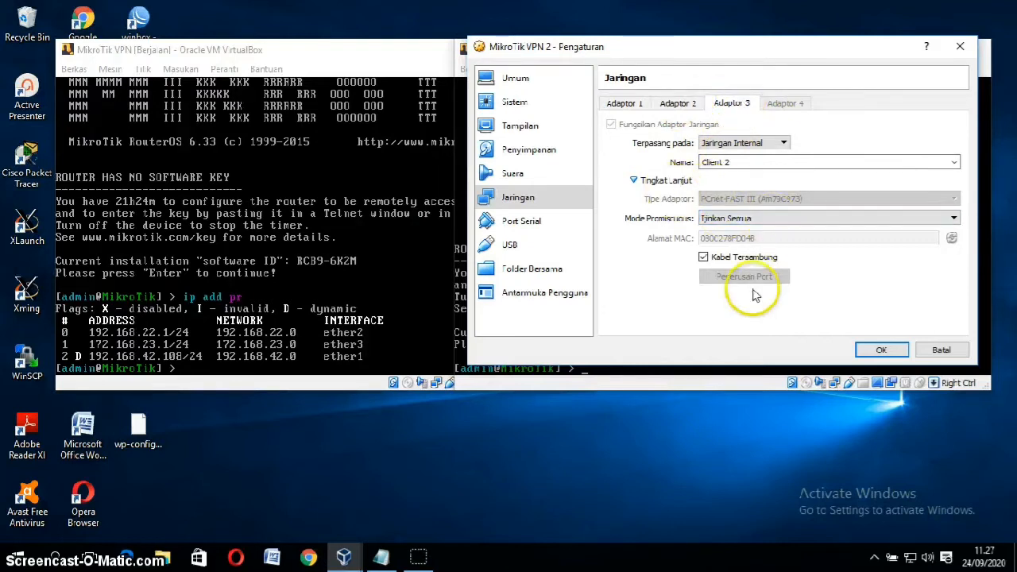
left_click(880, 350)
type("ip addd pr")
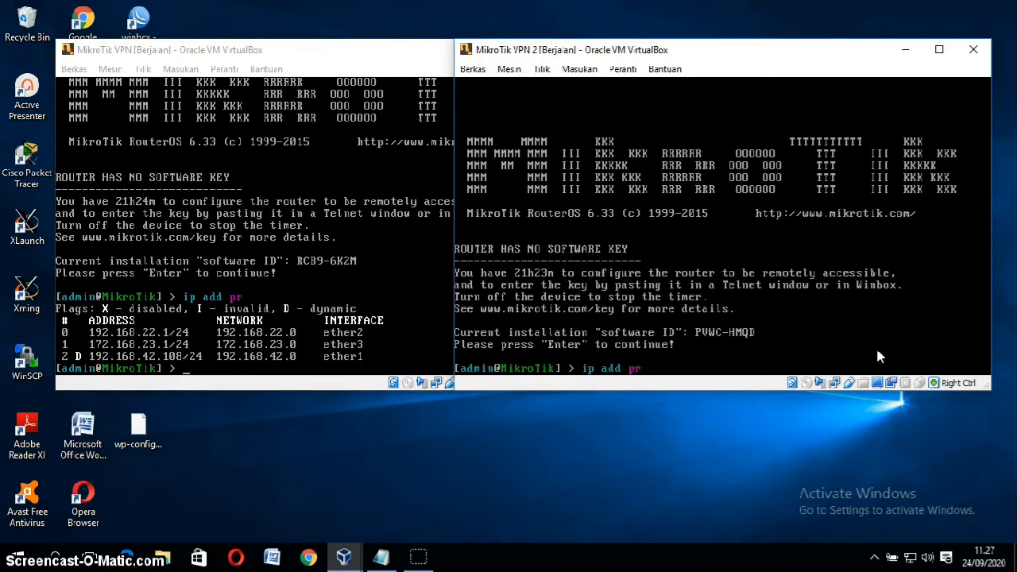
Step: List the second router's addresses, then ping 192.168.22.1 from it and stop with Ctrl+C
key("Return")
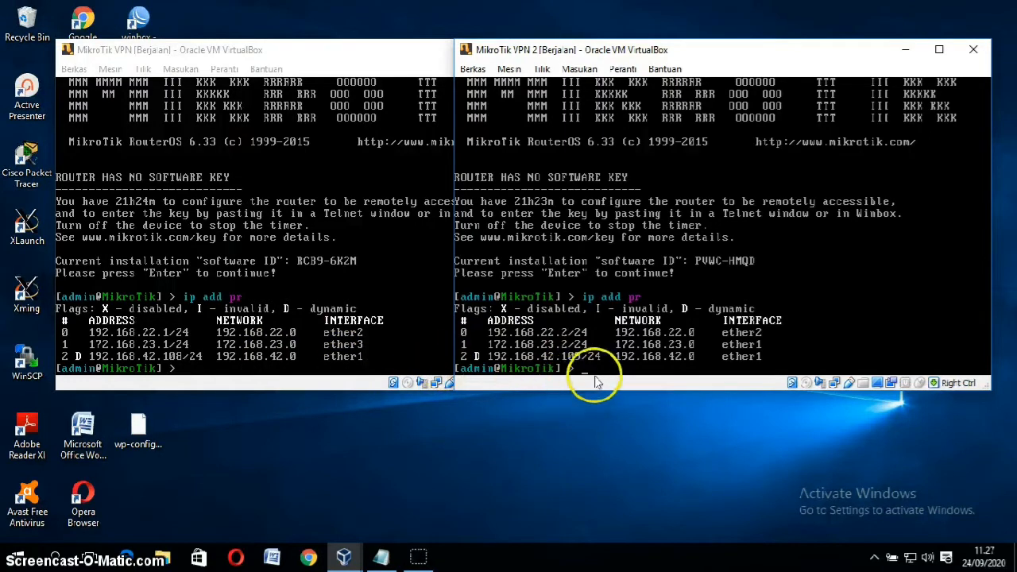
type("ping")
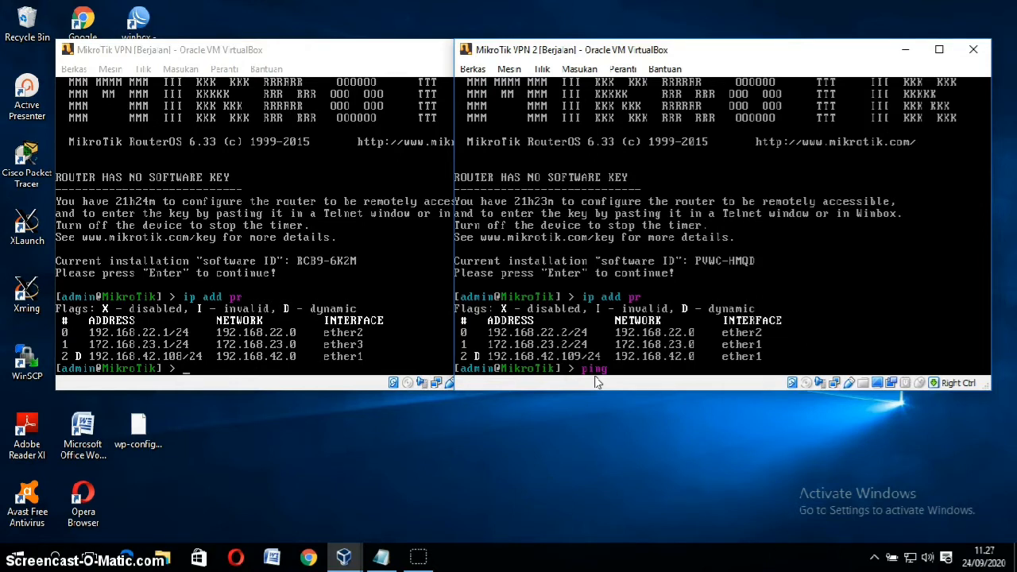
type("192.168.22.1")
key("Return")
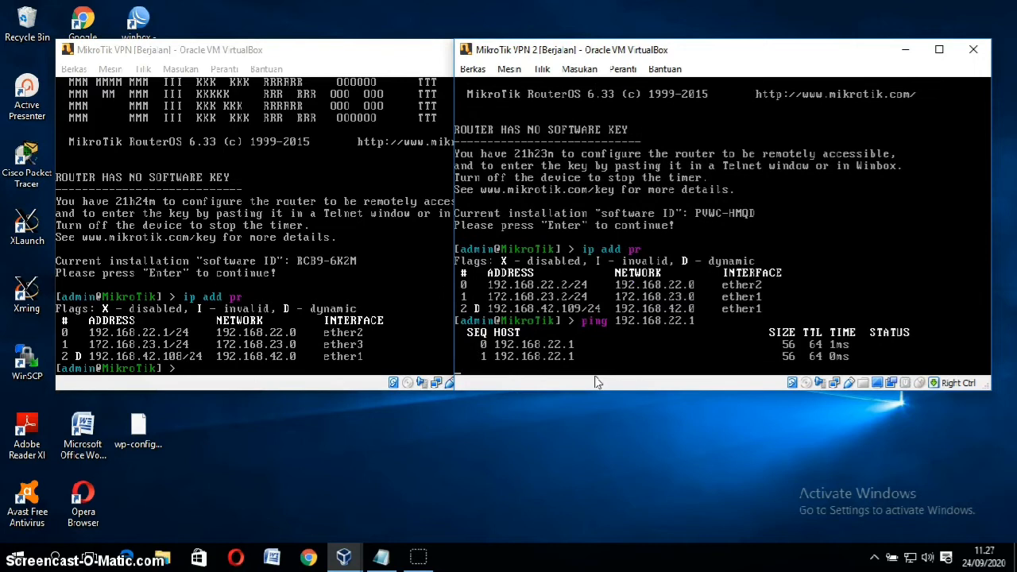
key("ctrl+c")
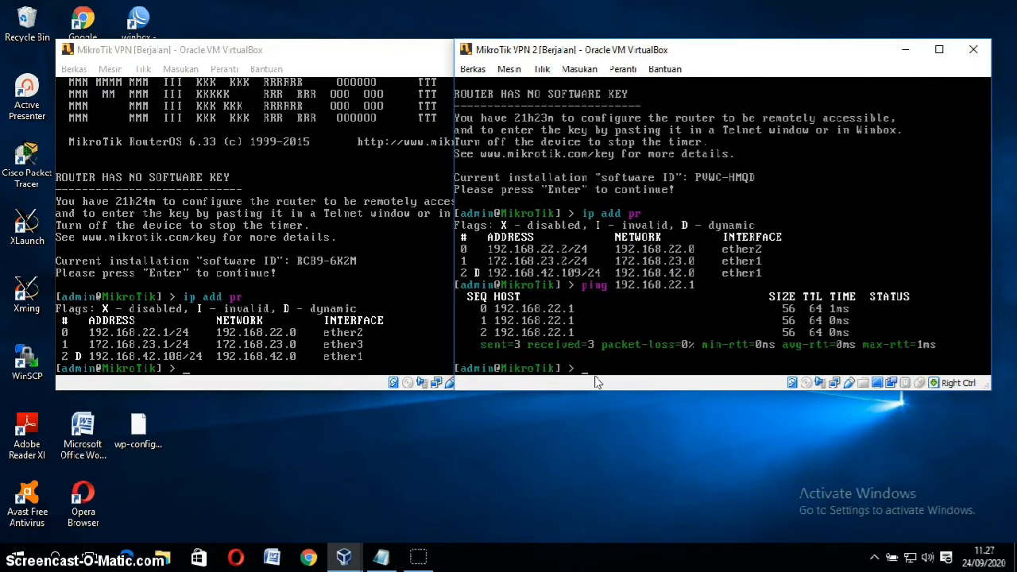
Step: From the first router's console, ping 192.168.22.2 and stop it to show 0% loss
left_click(272, 364)
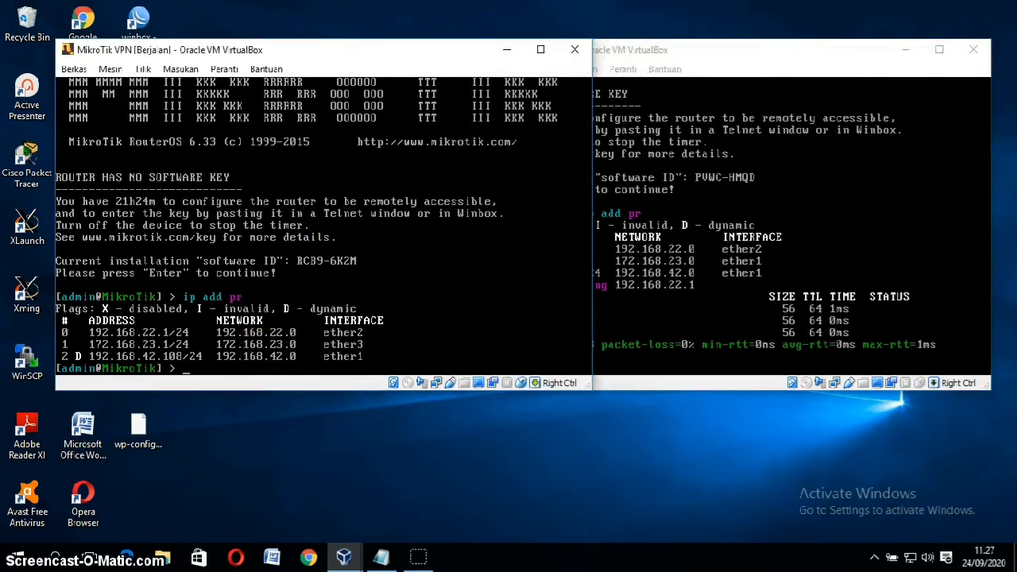
type("ping 192.168.22.1")
key("BackSpace")
type("2")
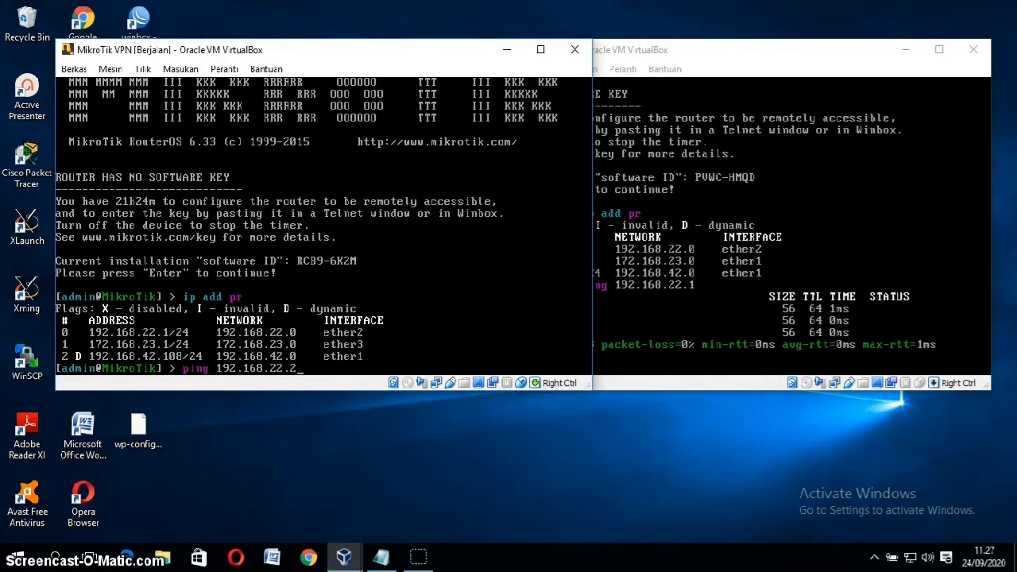
key("Return")
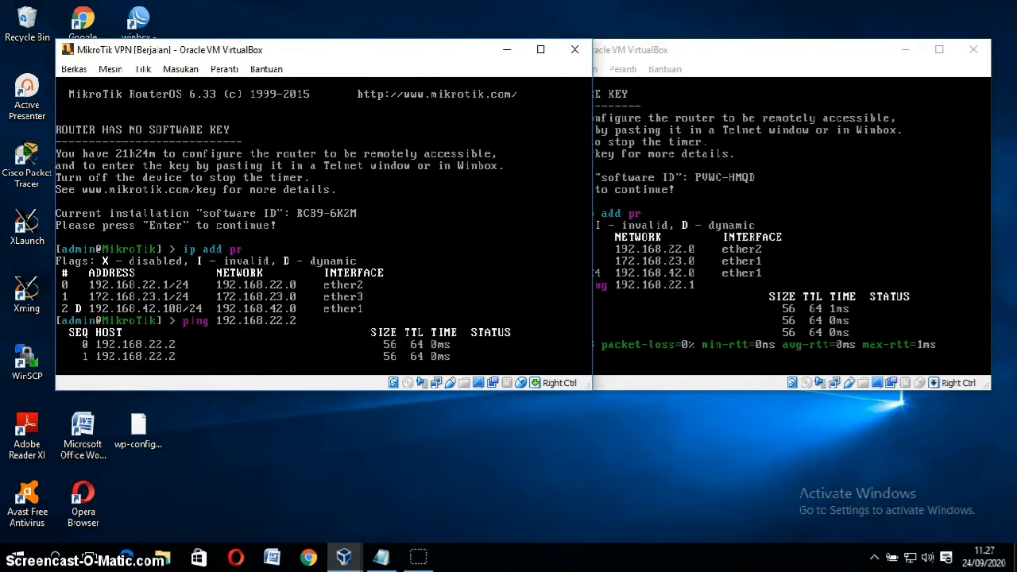
key("ctrl+c")
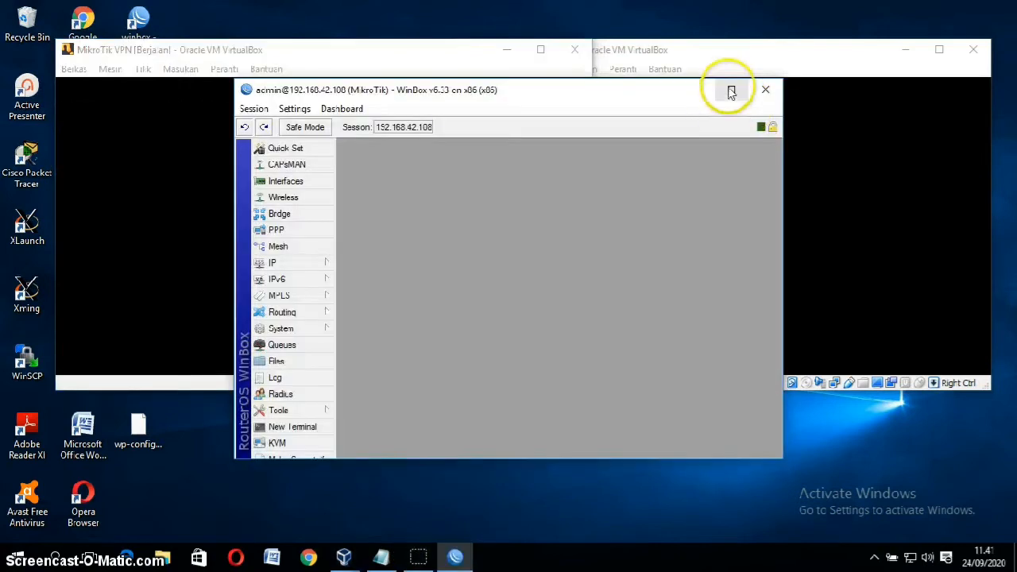
left_click(730, 91)
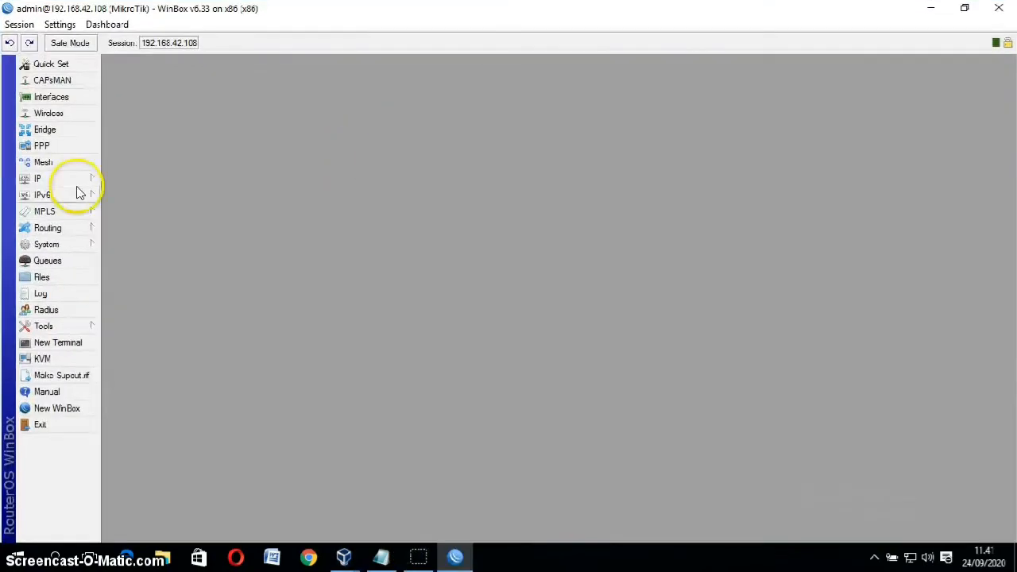
Step: Enable the PPTP server under PPP, keeping MTU/MRU 1450 and mschap1/mschap2 authentication
left_click(78, 149)
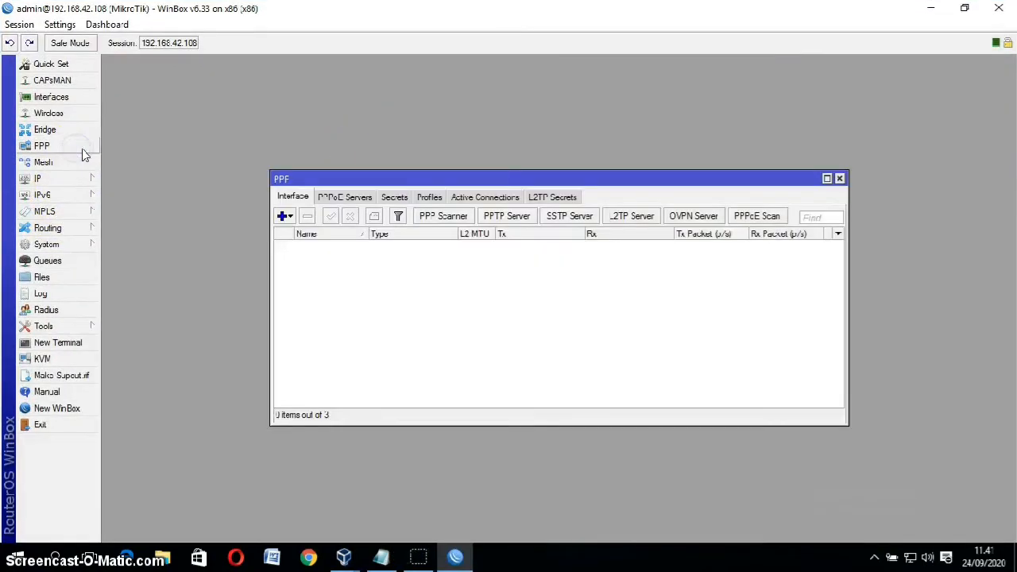
left_click(506, 216)
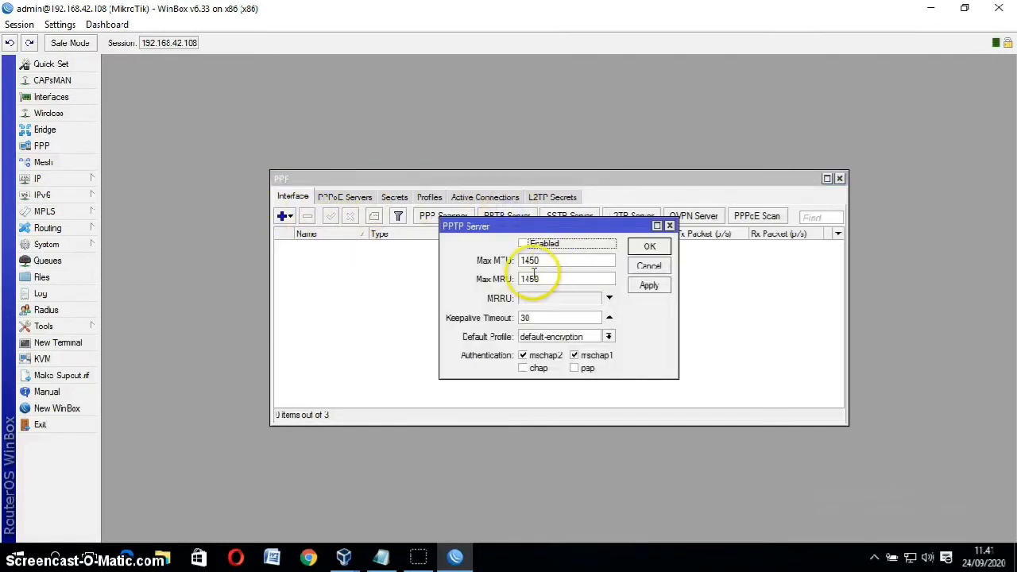
left_click(523, 243)
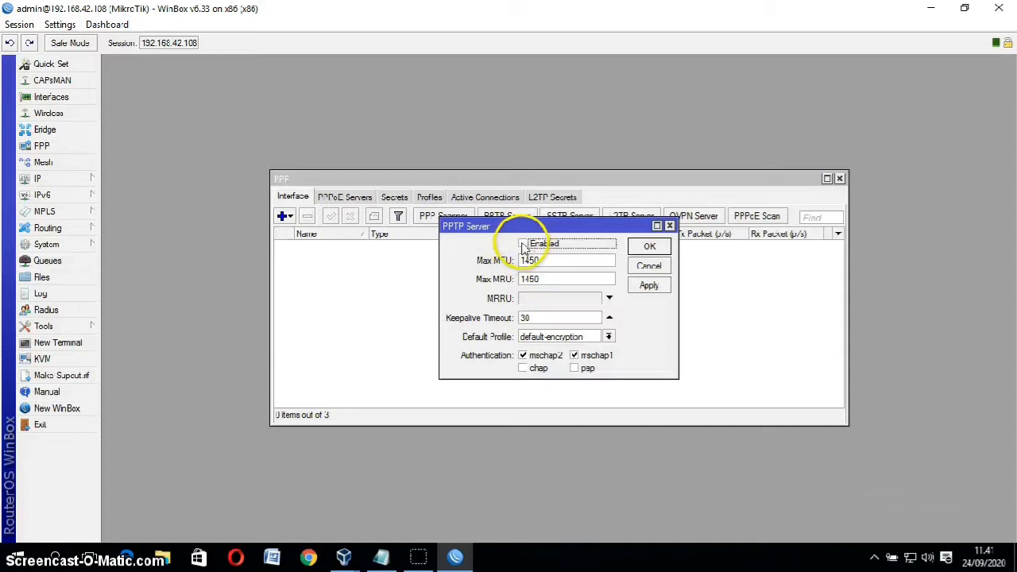
left_click(652, 285)
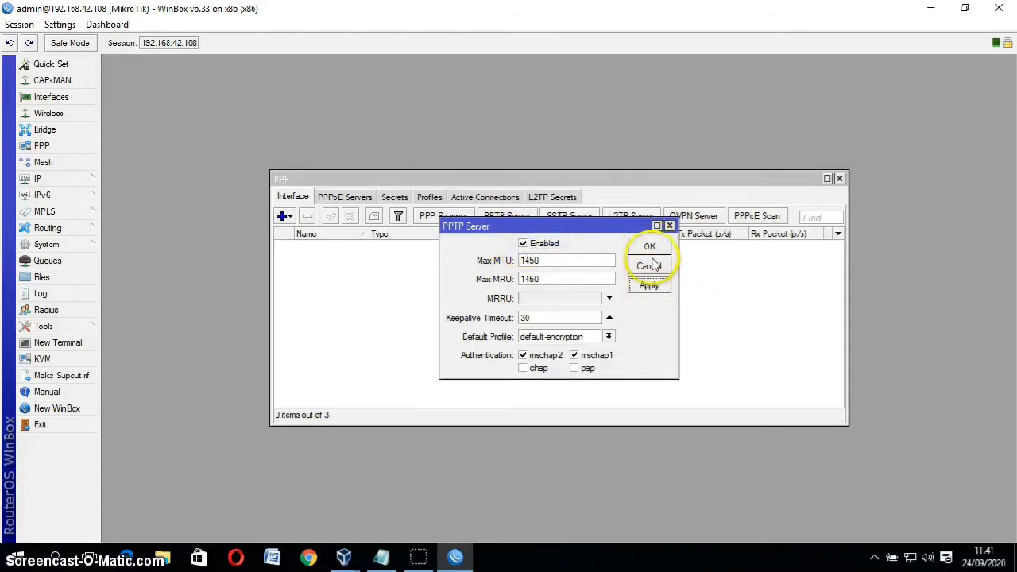
left_click(650, 248)
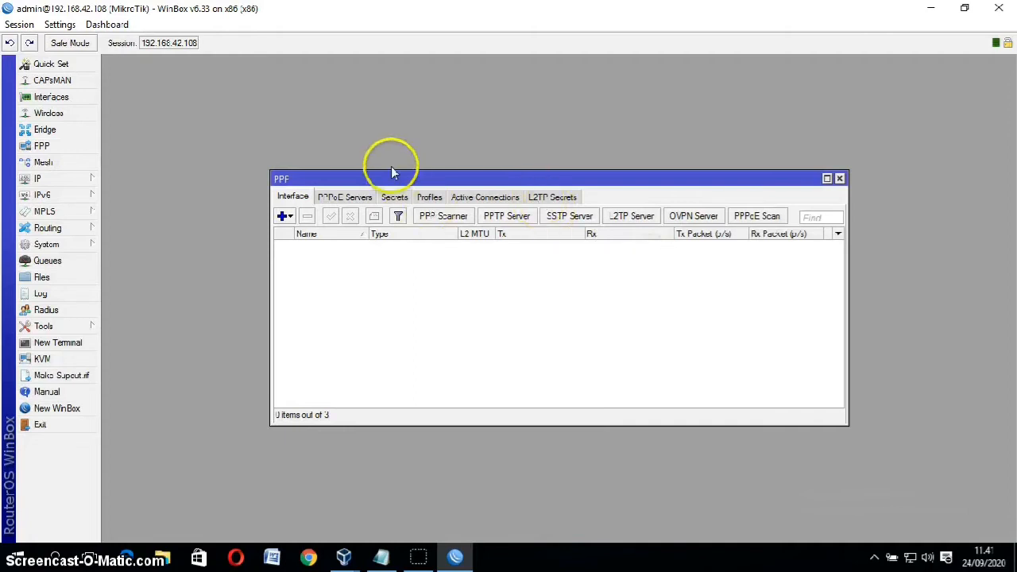
Step: Add a new PPP secret and fill in its name and password
left_click(394, 196)
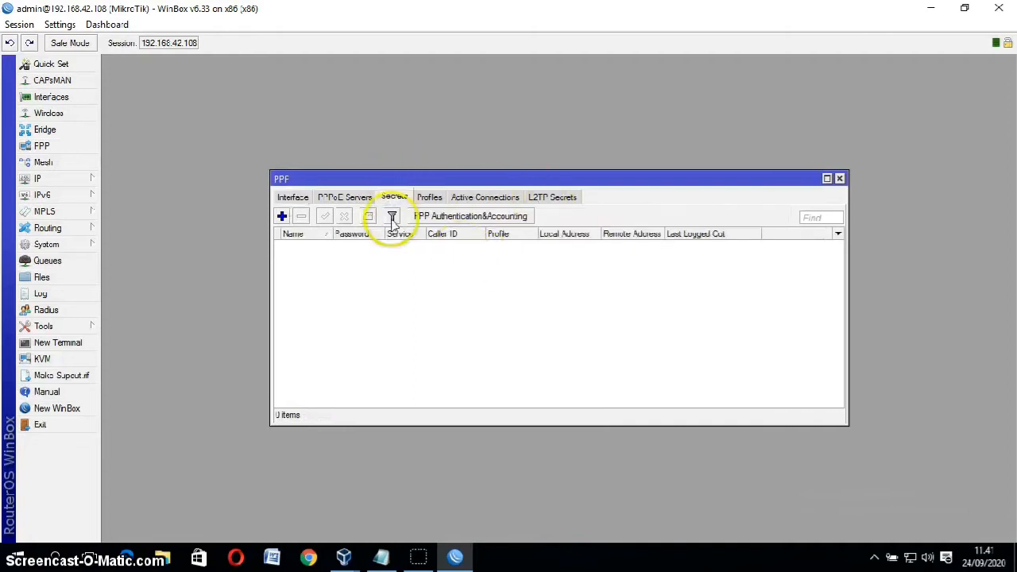
left_click(282, 216)
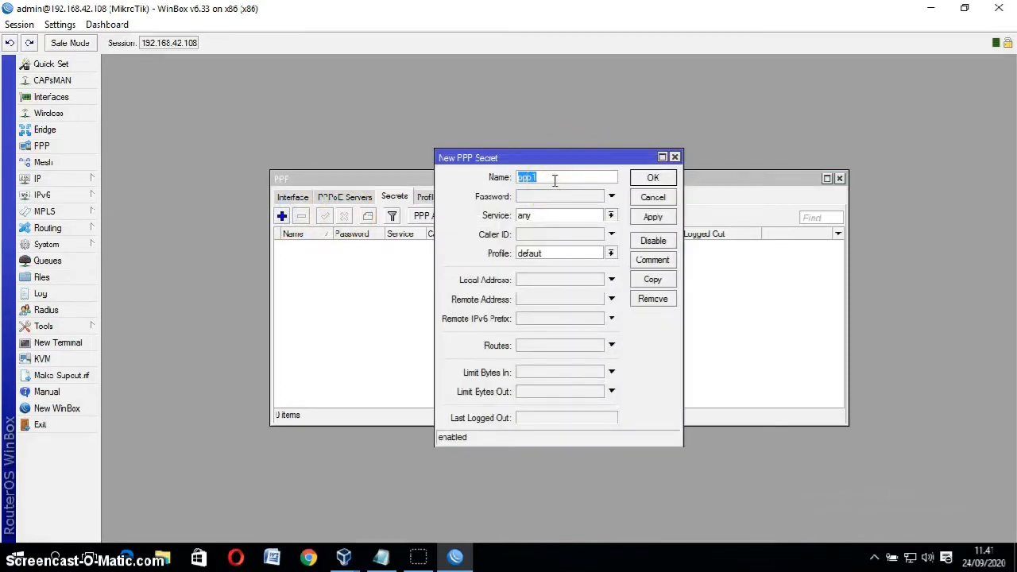
type("PPTP")
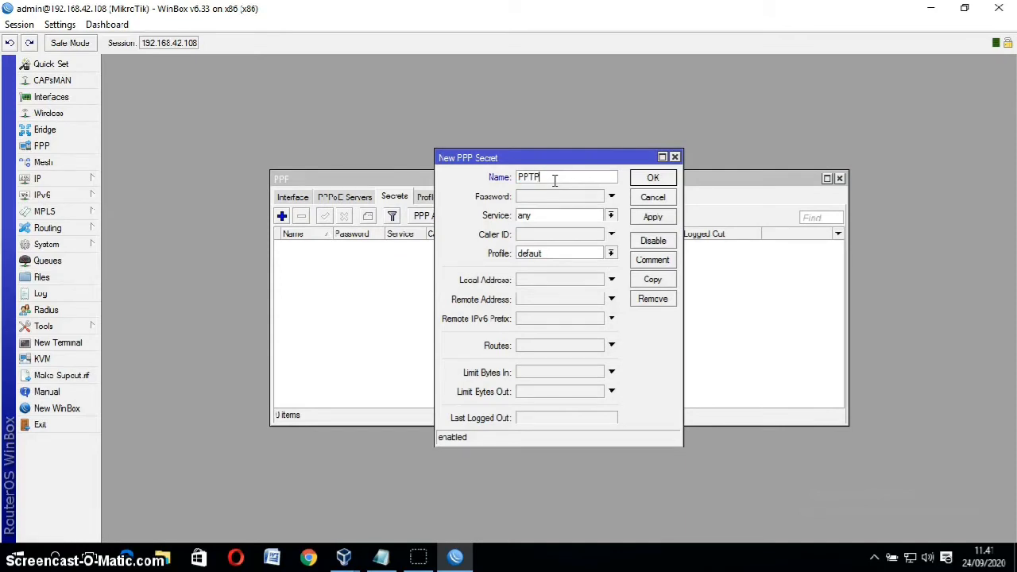
key("BackSpace")
key("BackSpace")
key("BackSpace")
left_click(561, 199)
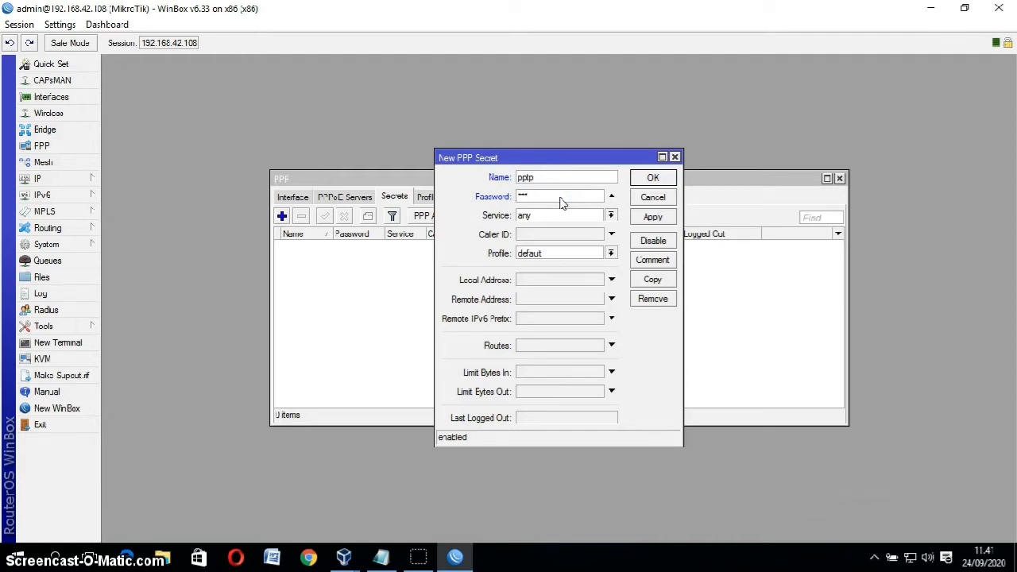
Step: Set the secret's local address to ether1's 192.168.42.108 and remote address to 0.0.0.0
left_click(612, 279)
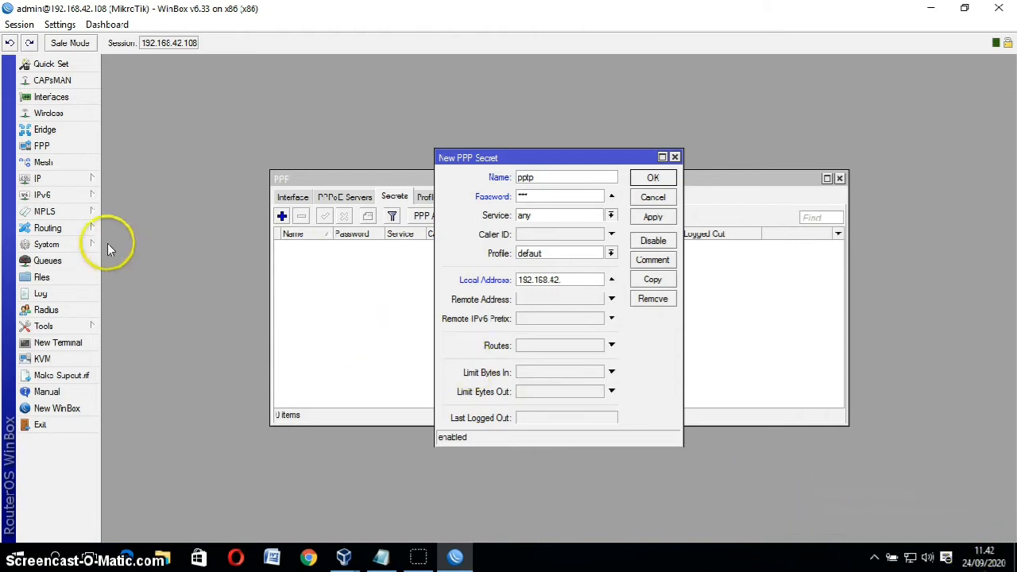
left_click(70, 181)
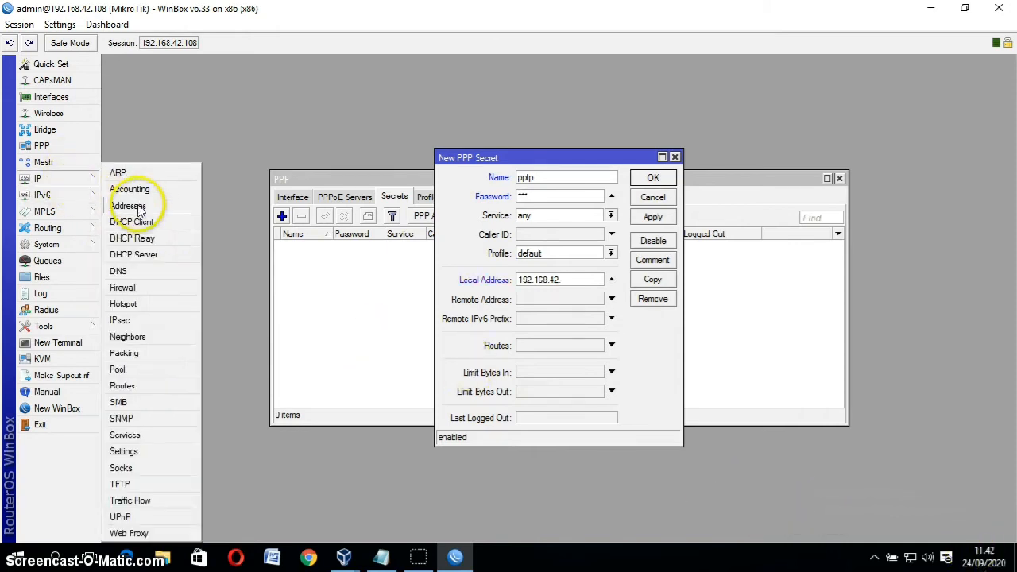
left_click(130, 205)
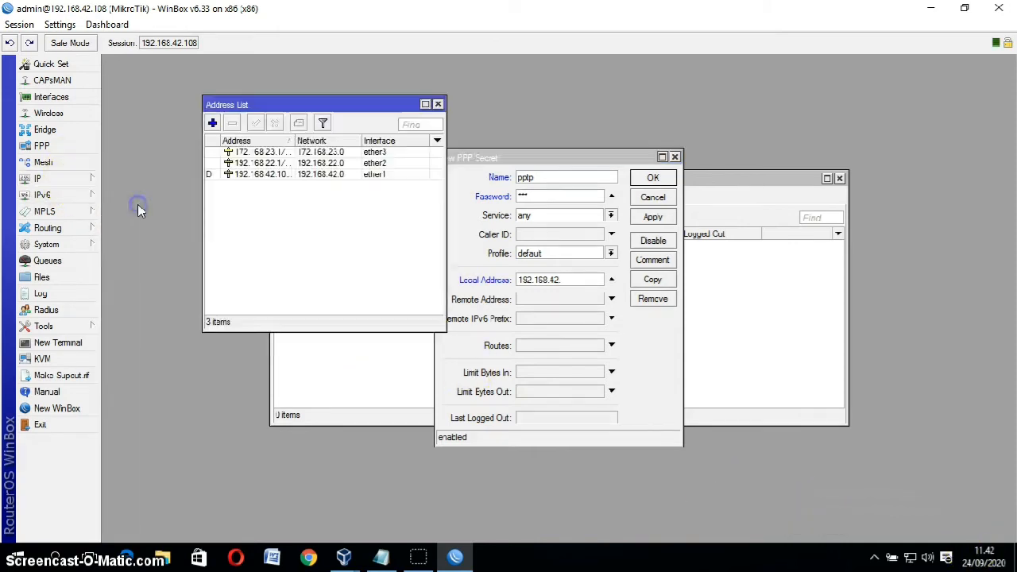
left_click(278, 176)
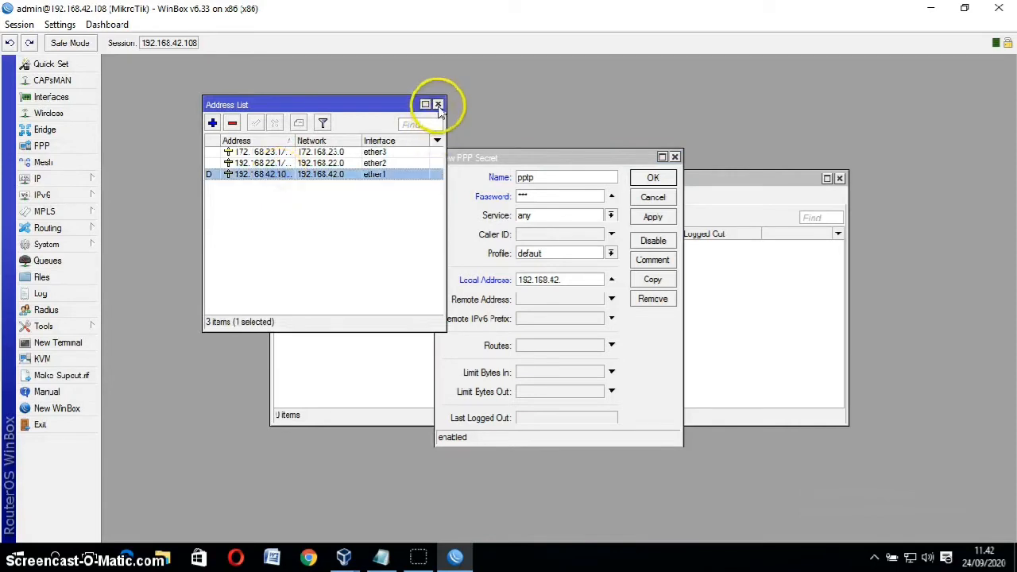
left_click(438, 105)
left_click(573, 280)
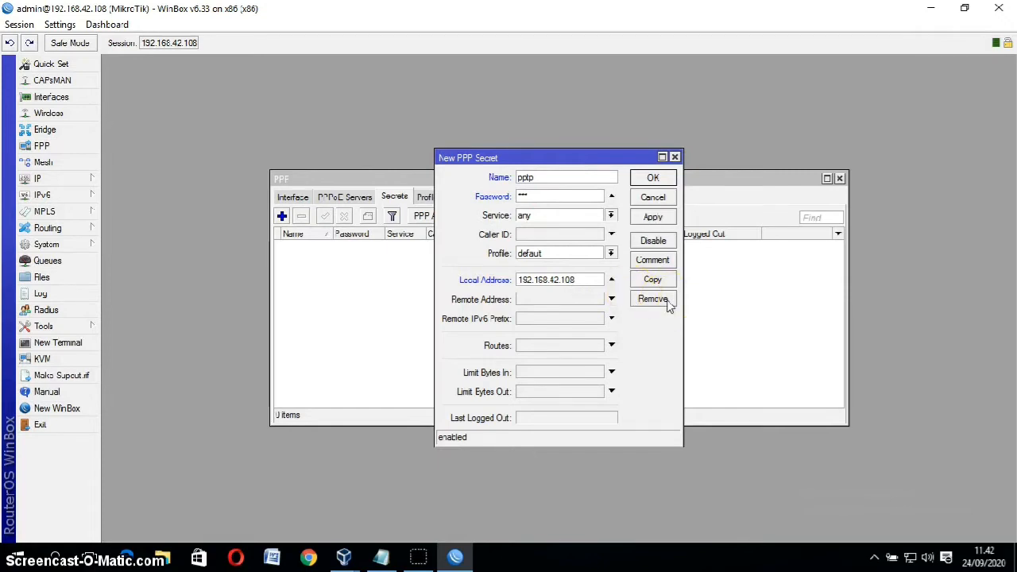
left_click(597, 301)
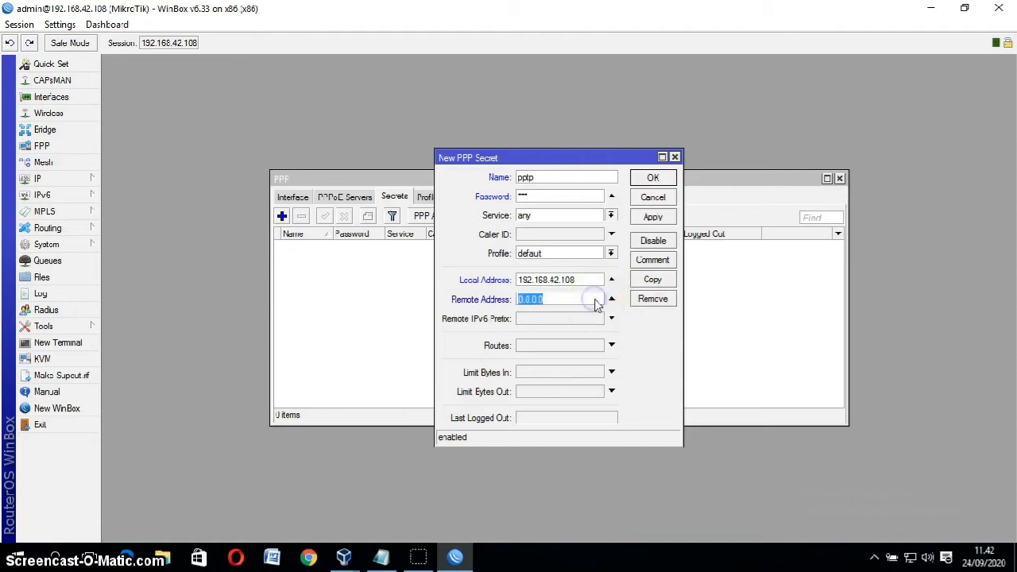
left_click(455, 558)
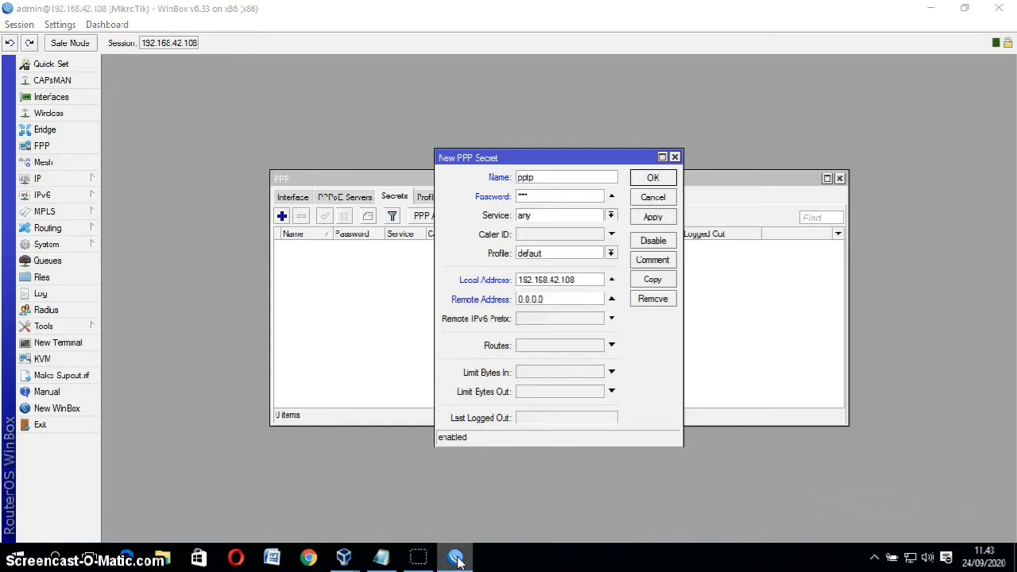
Step: Open a second WinBox and connect by MAC to router 08:00:27:DF:7A:EF
right_click(456, 557)
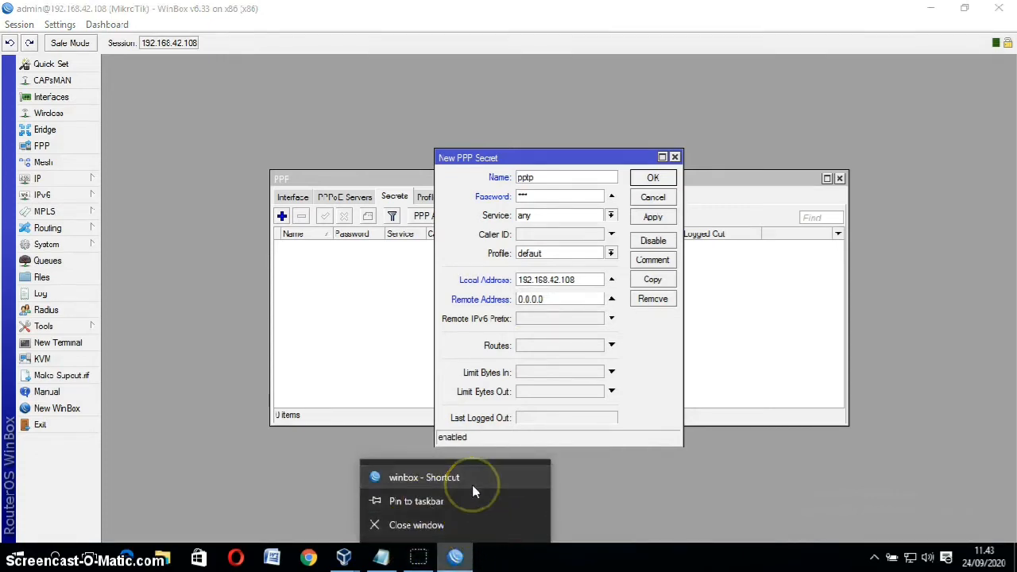
left_click(424, 477)
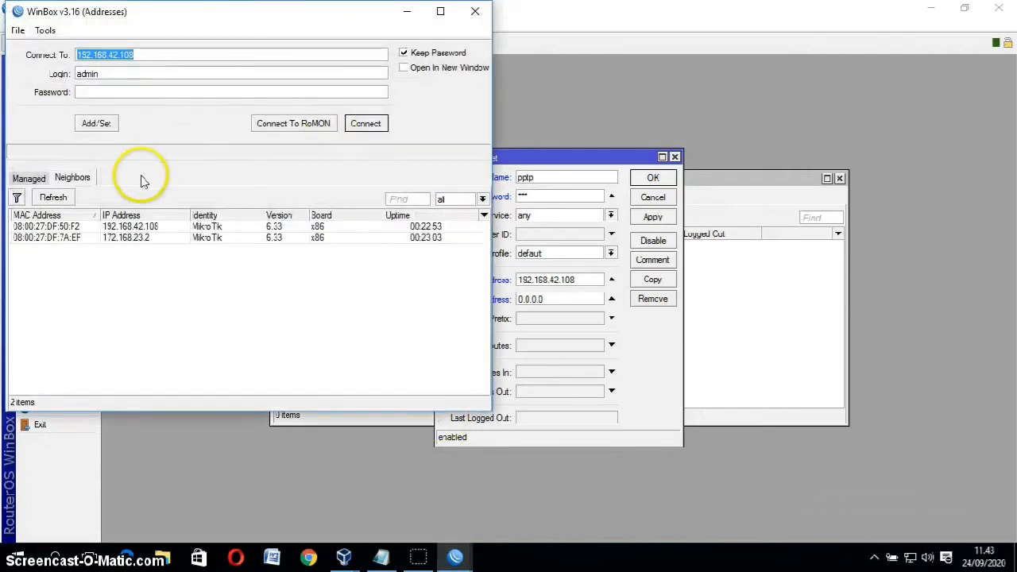
left_click(115, 238)
left_click(70, 238)
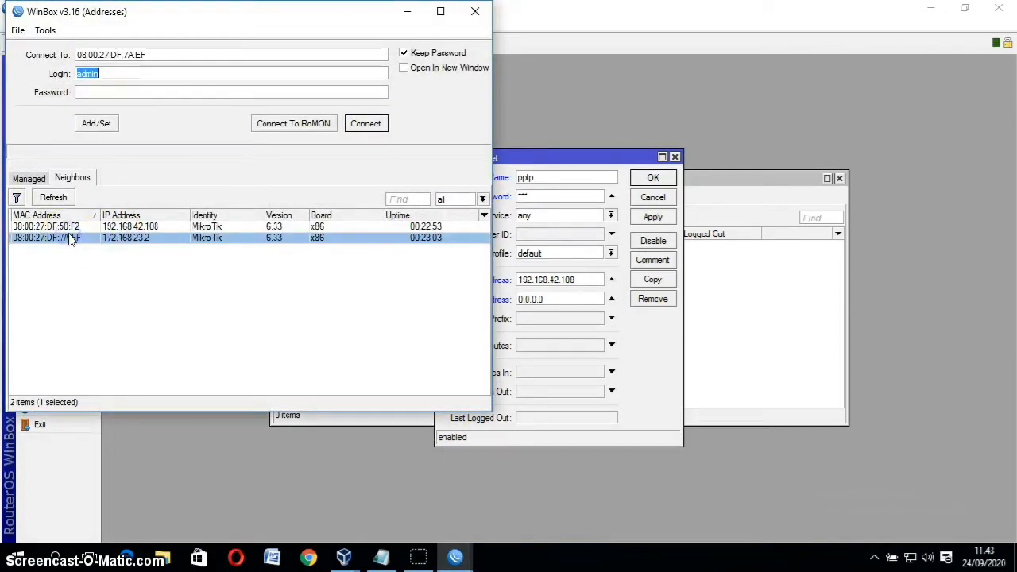
left_click(361, 127)
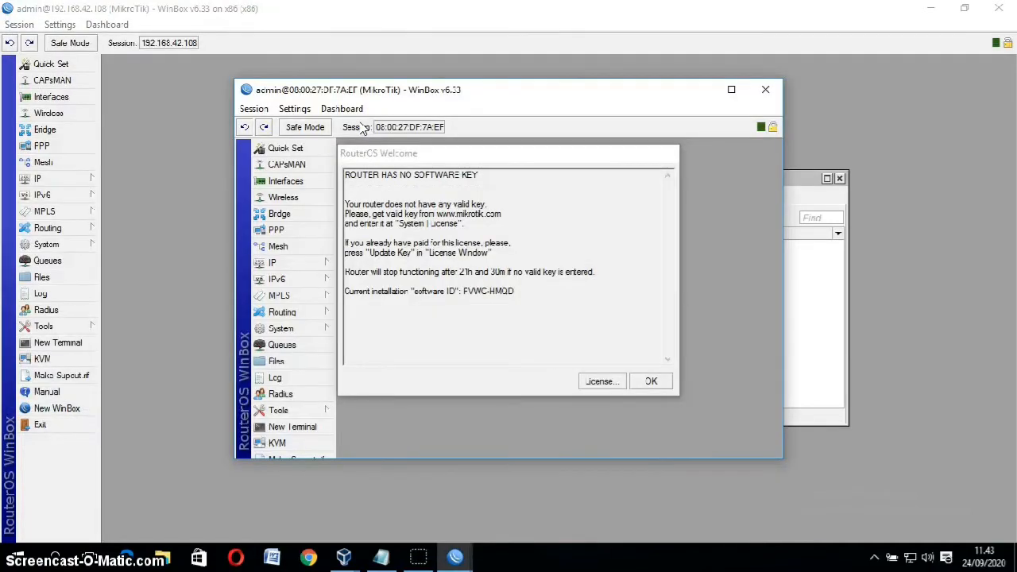
Step: Dismiss the welcome notice and move address 172.168.23.2/24 from ether1 to ether3
left_click(666, 380)
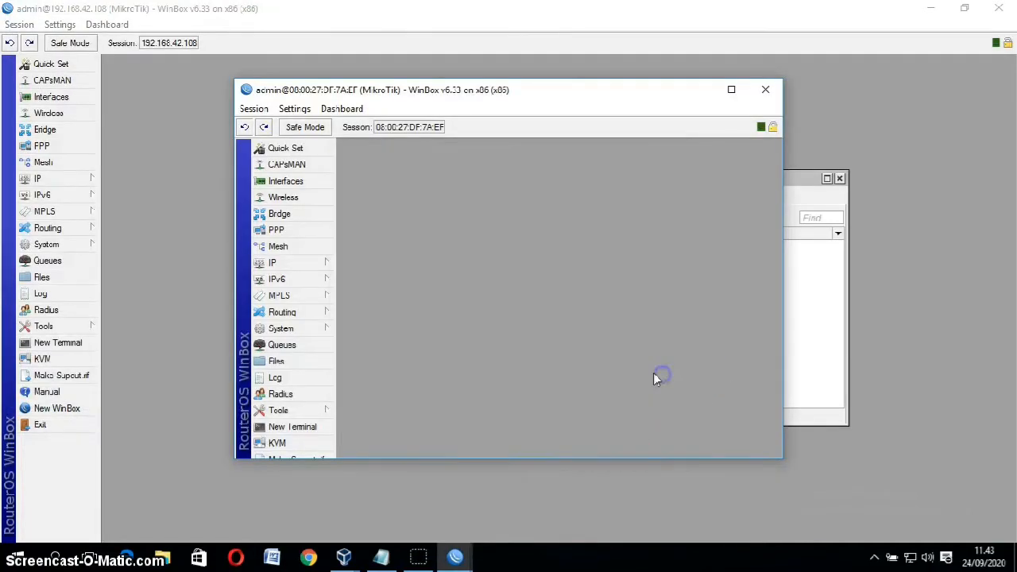
left_click(293, 261)
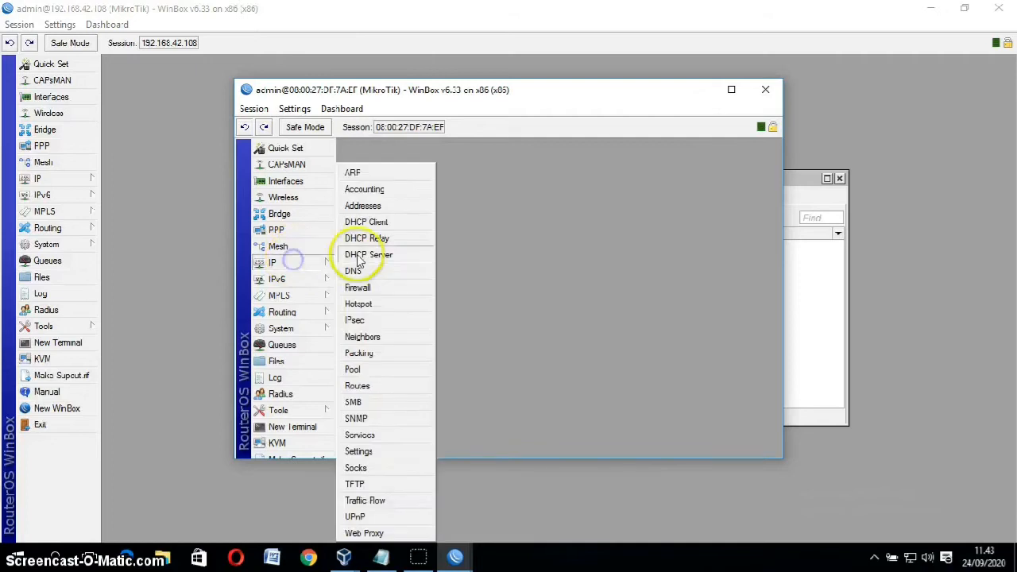
left_click(367, 206)
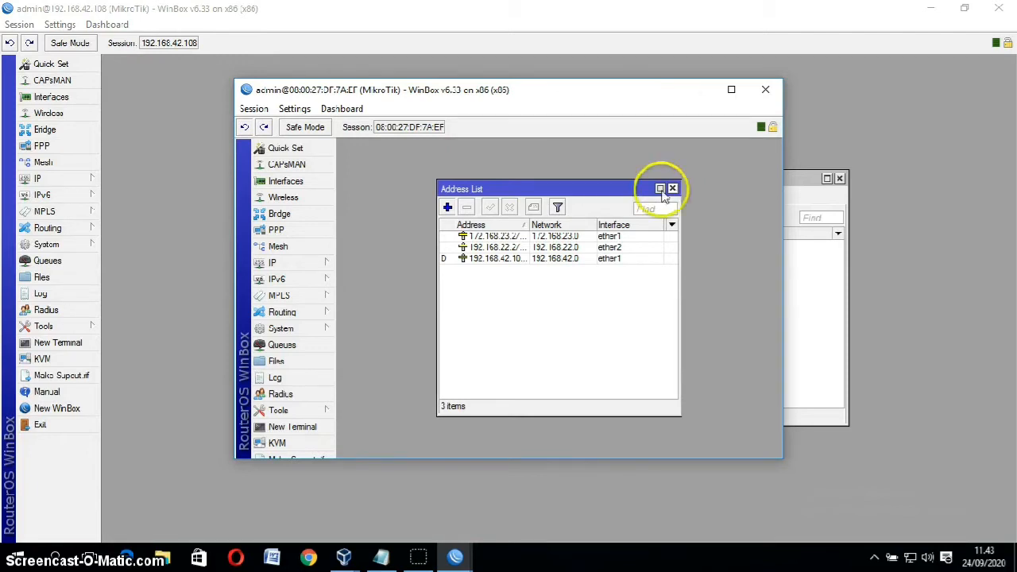
left_click(506, 237)
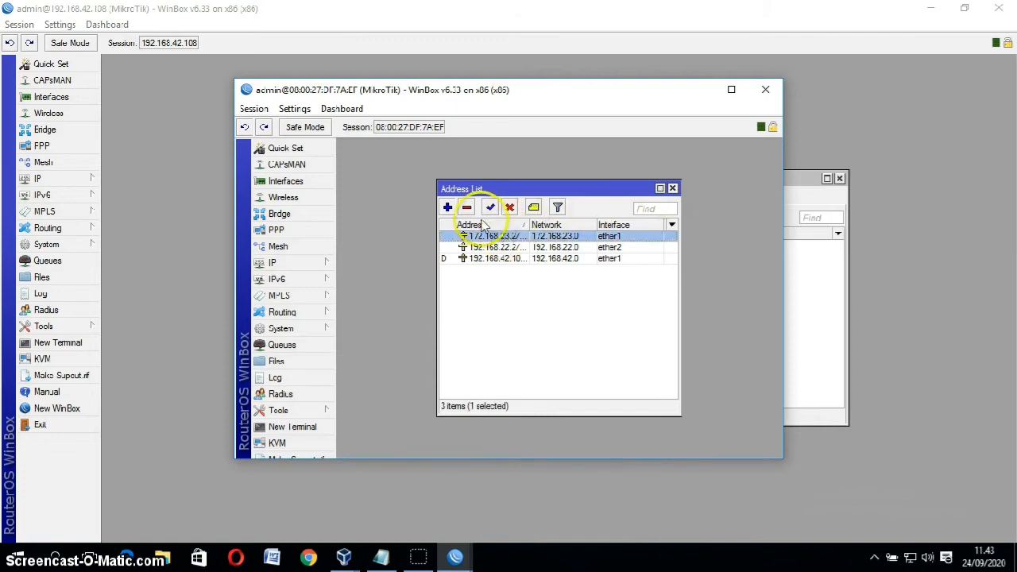
left_click(492, 236)
double_click(491, 237)
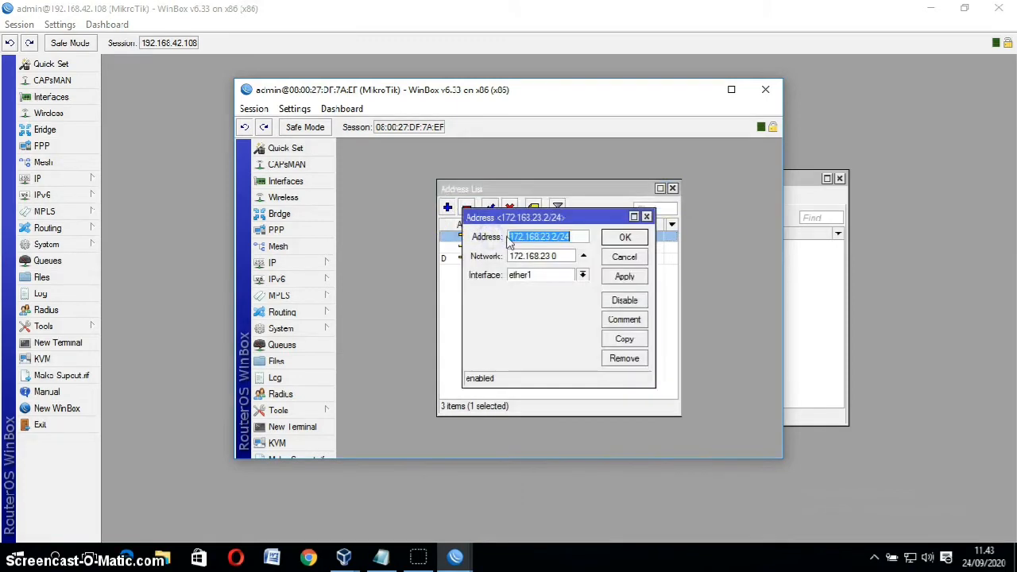
left_click(582, 275)
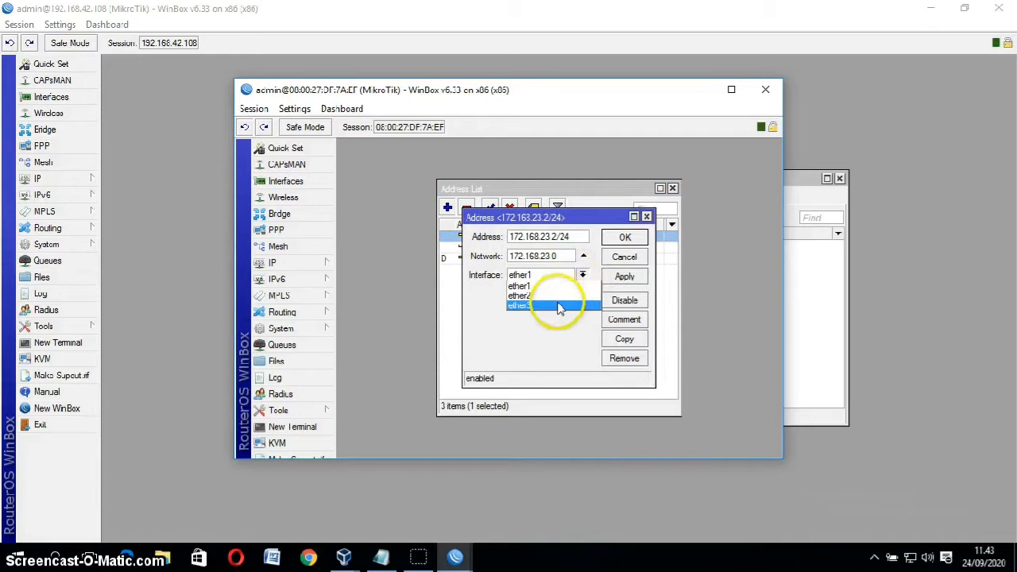
left_click(560, 305)
left_click(624, 276)
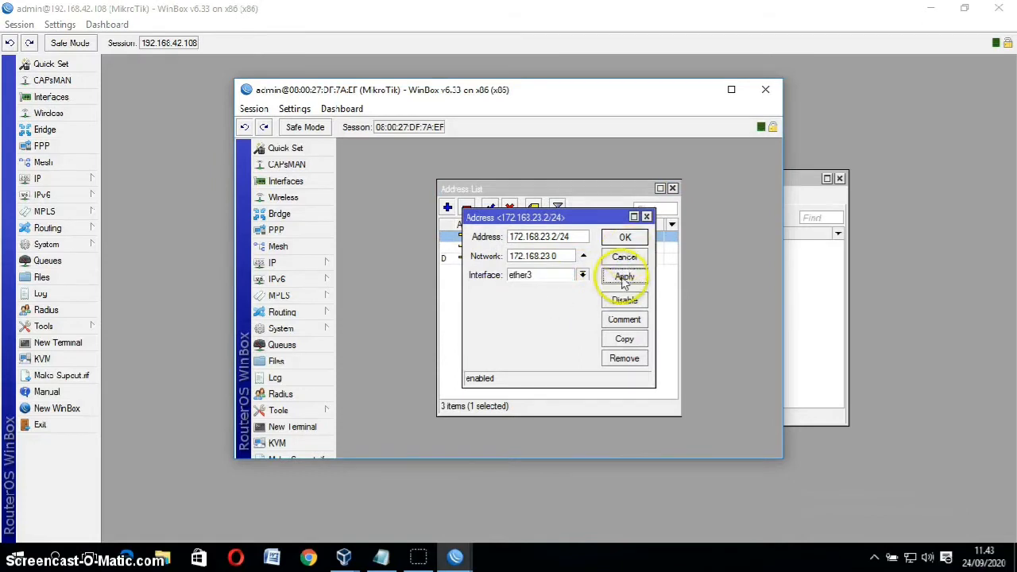
left_click(625, 236)
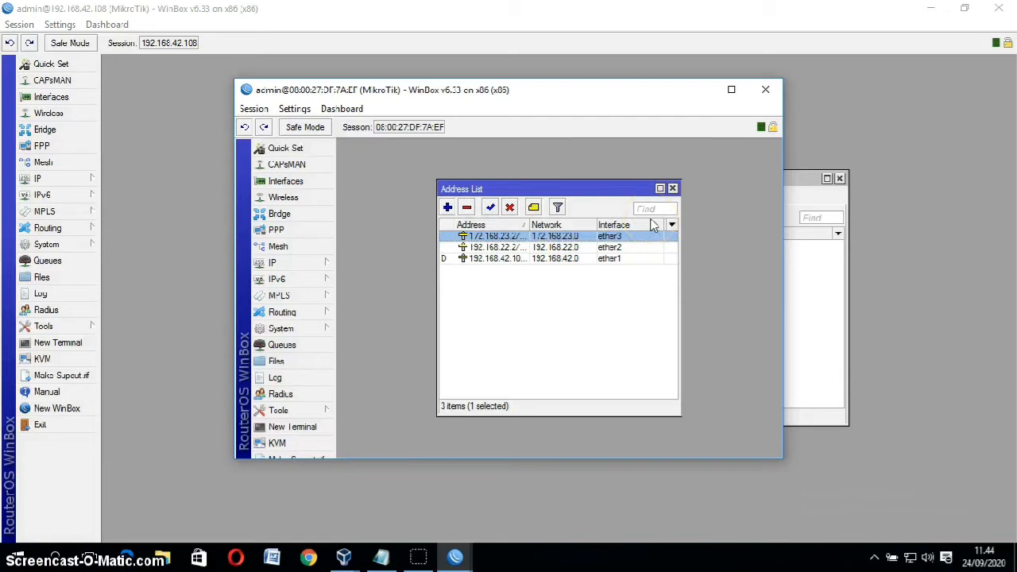
left_click(672, 189)
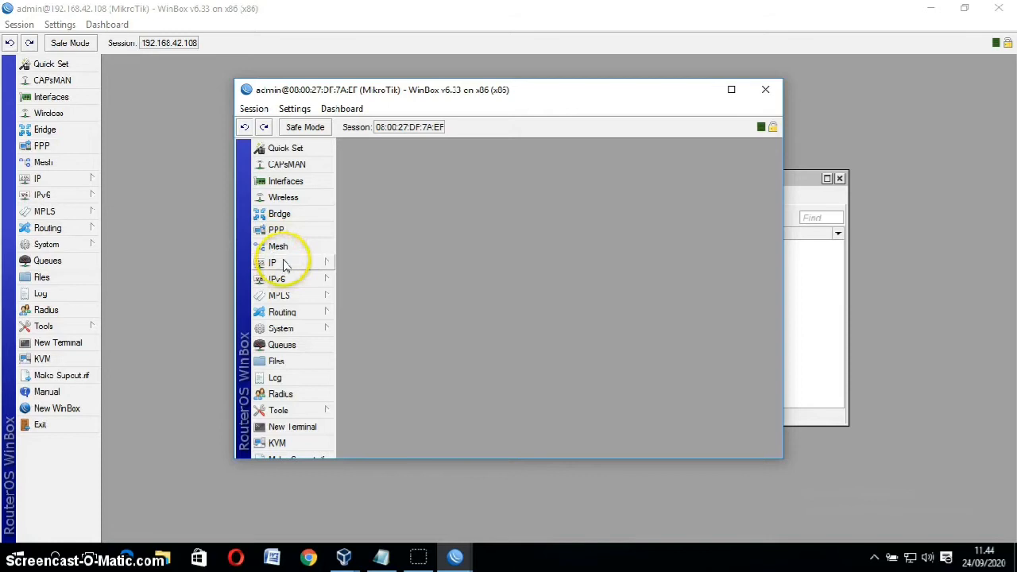
Step: Maximize the second router's session and open its PPP window, discarding a started PPP Client
left_click(276, 230)
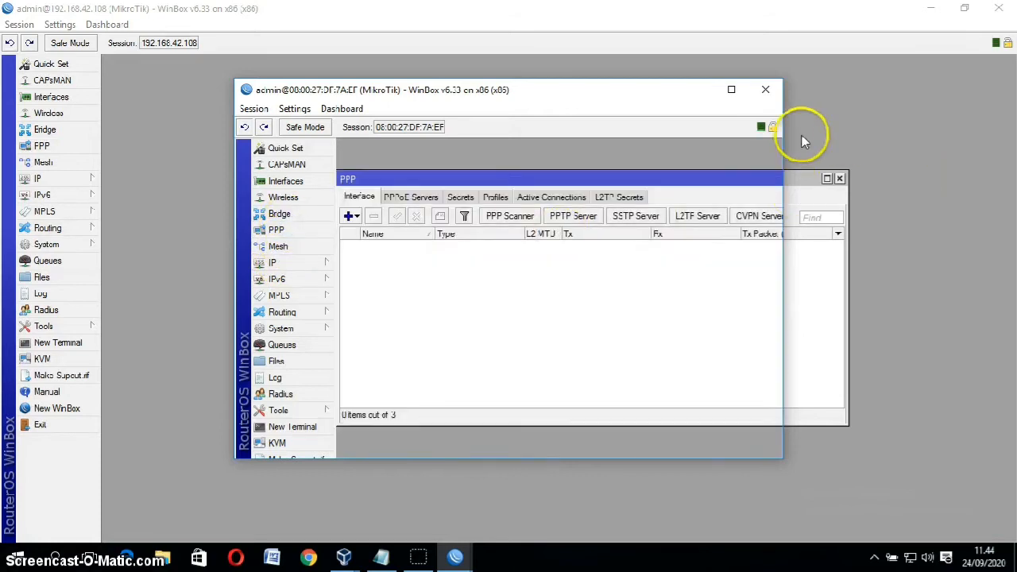
left_click(731, 88)
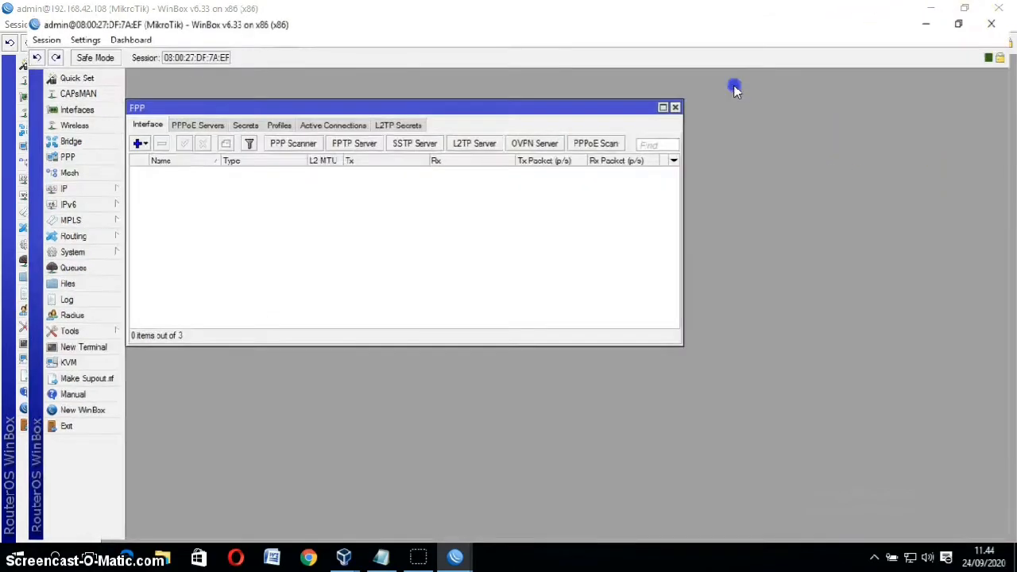
left_click_drag(325, 91, 494, 145)
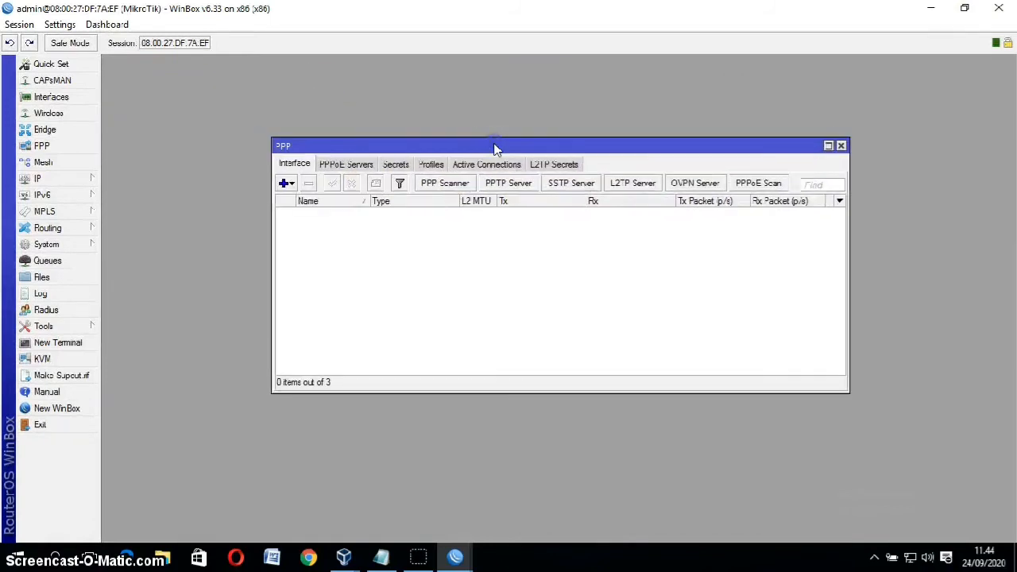
left_click(288, 183)
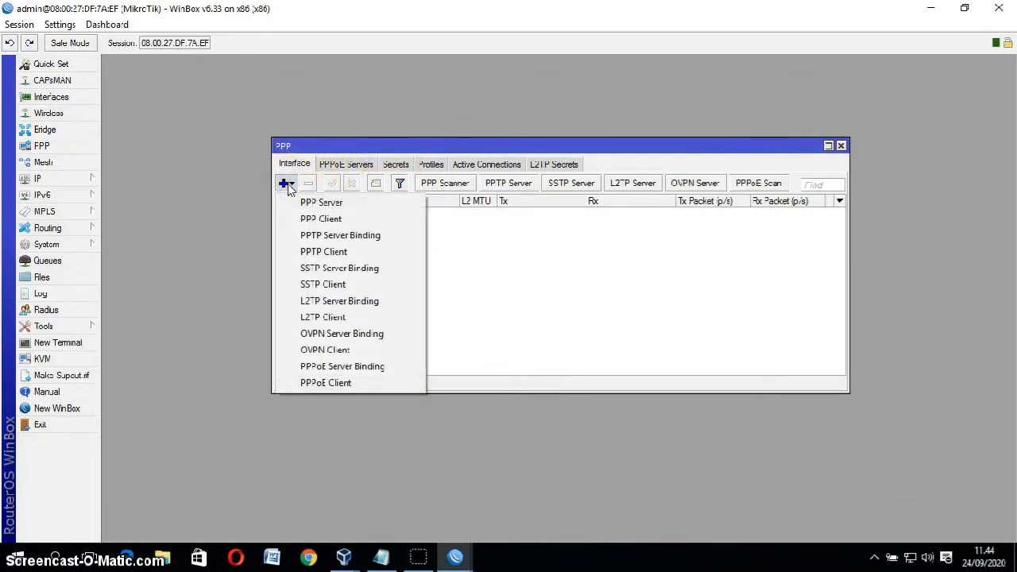
left_click(332, 219)
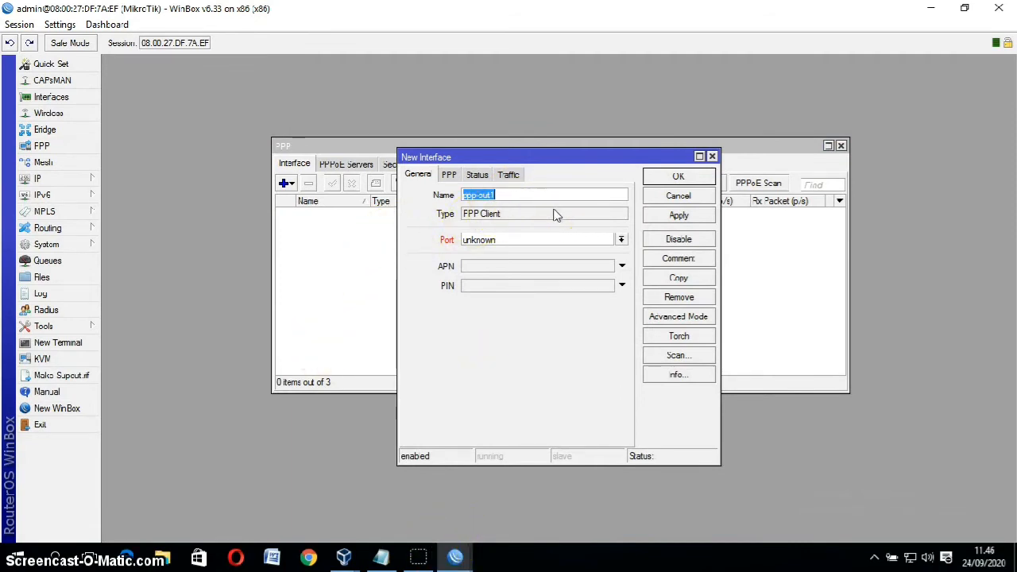
left_click(551, 208)
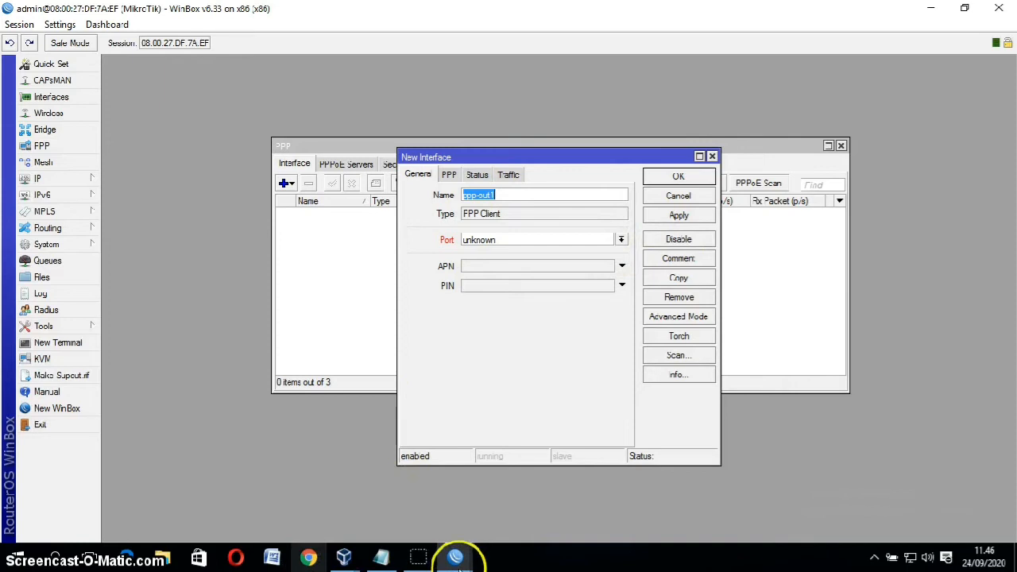
left_click(284, 183)
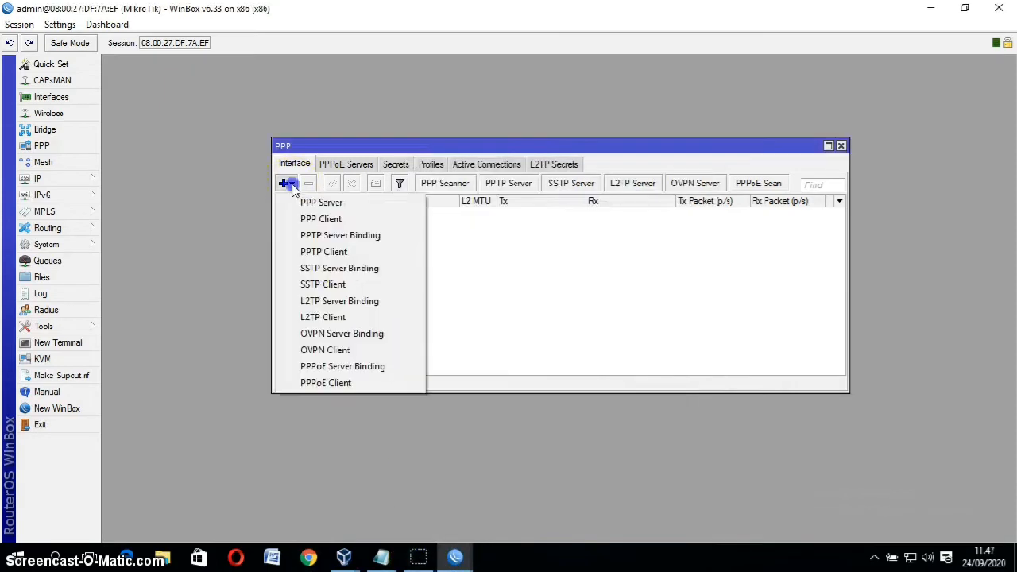
Step: Start a new PPTP Client interface, pptp-out1, and show its Dial Out settings
left_click(340, 253)
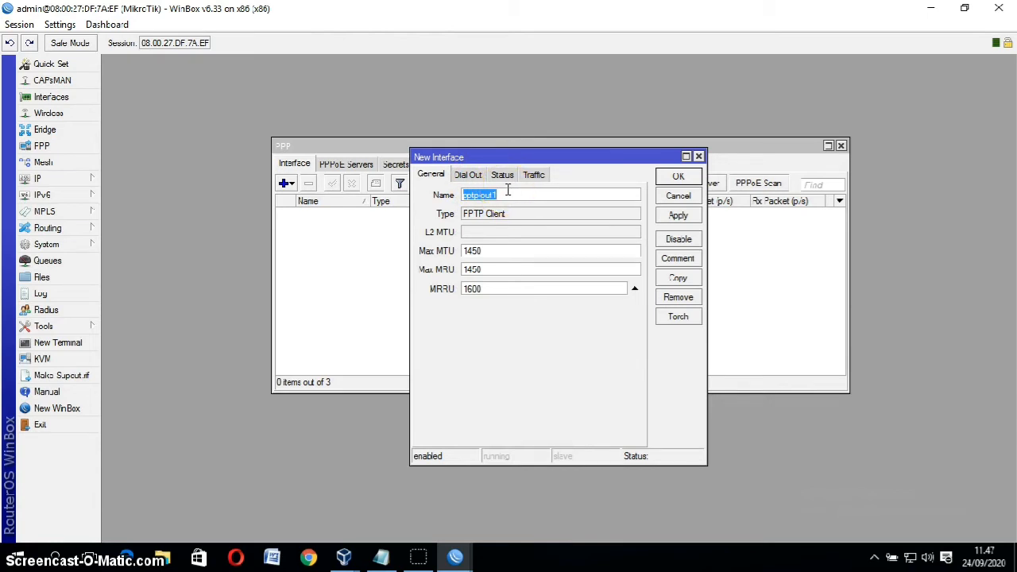
left_click(469, 175)
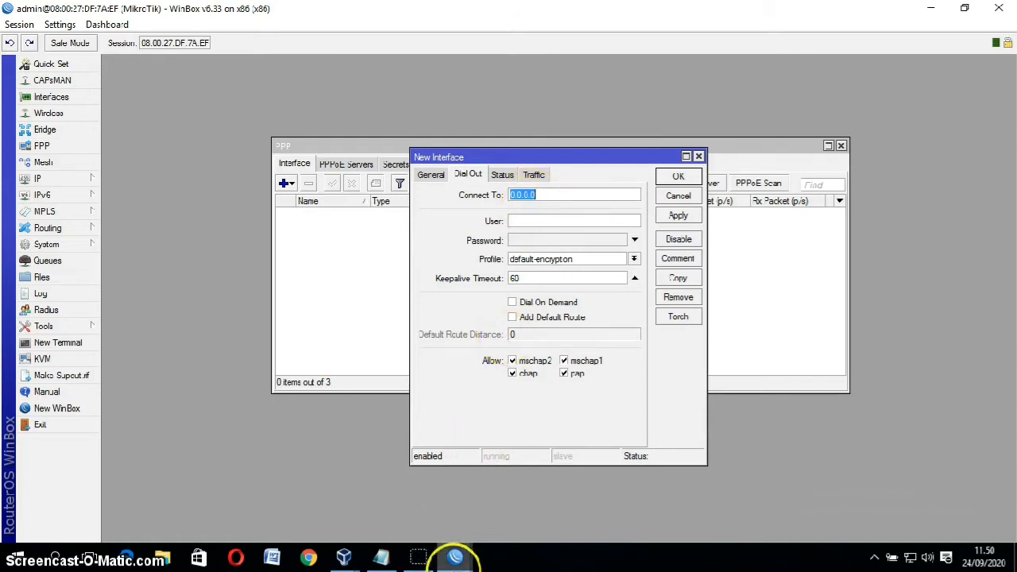
Step: Confirm 172.168.23.1 on the first router's ether3 and enter it as the PPTP client's Connect To
mouse_move(455, 558)
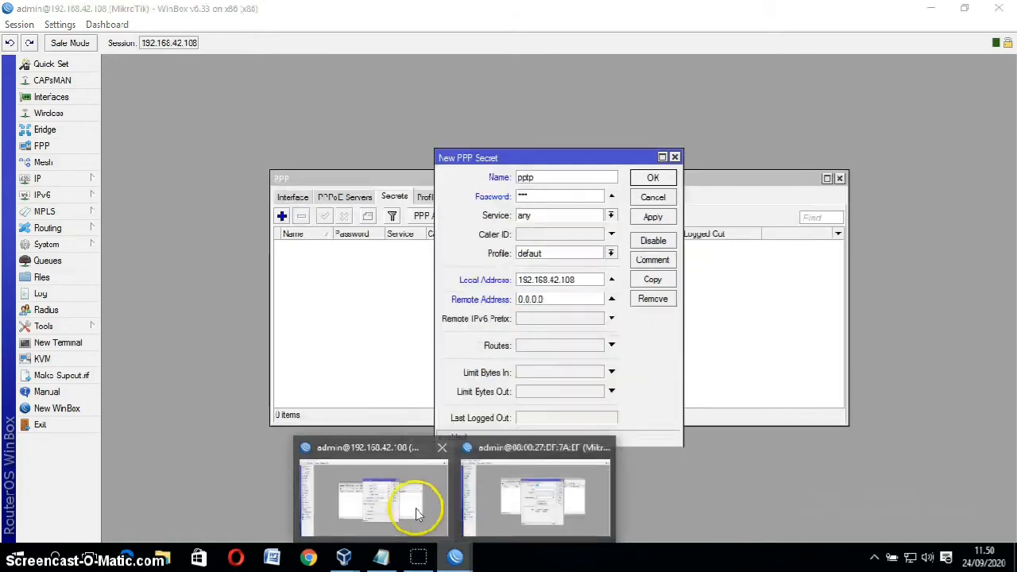
left_click(416, 508)
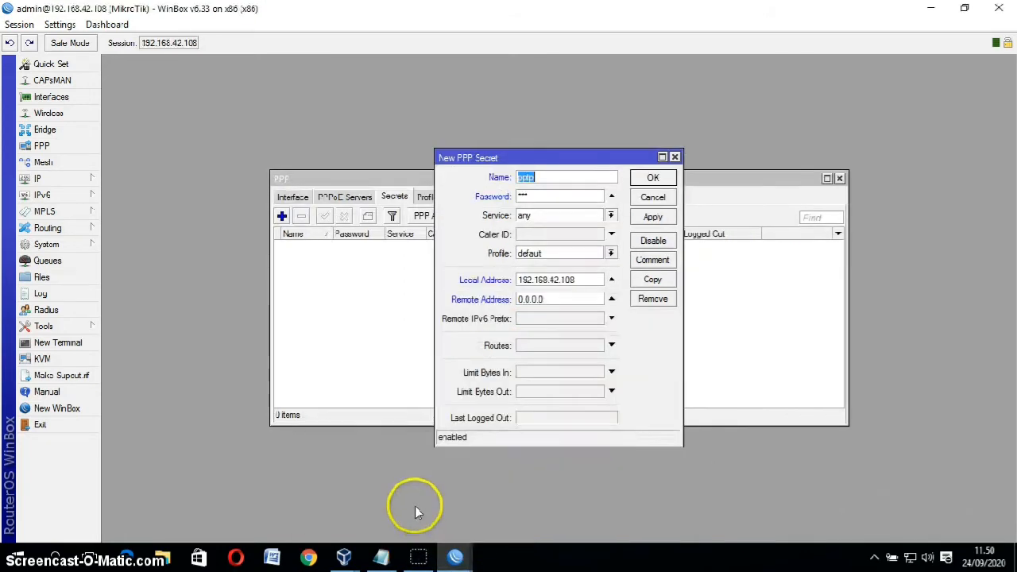
left_click(67, 178)
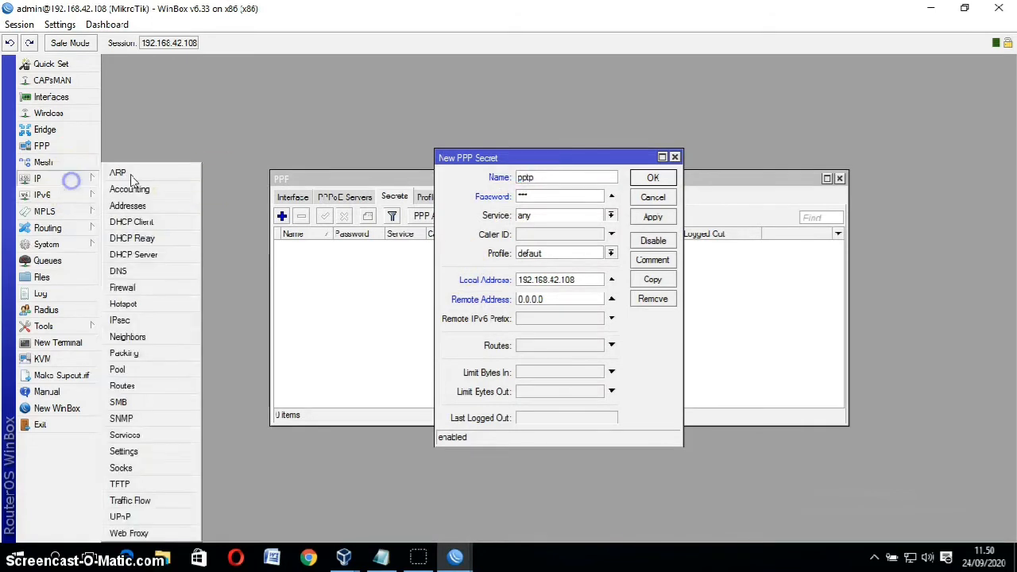
left_click(167, 210)
left_click(267, 152)
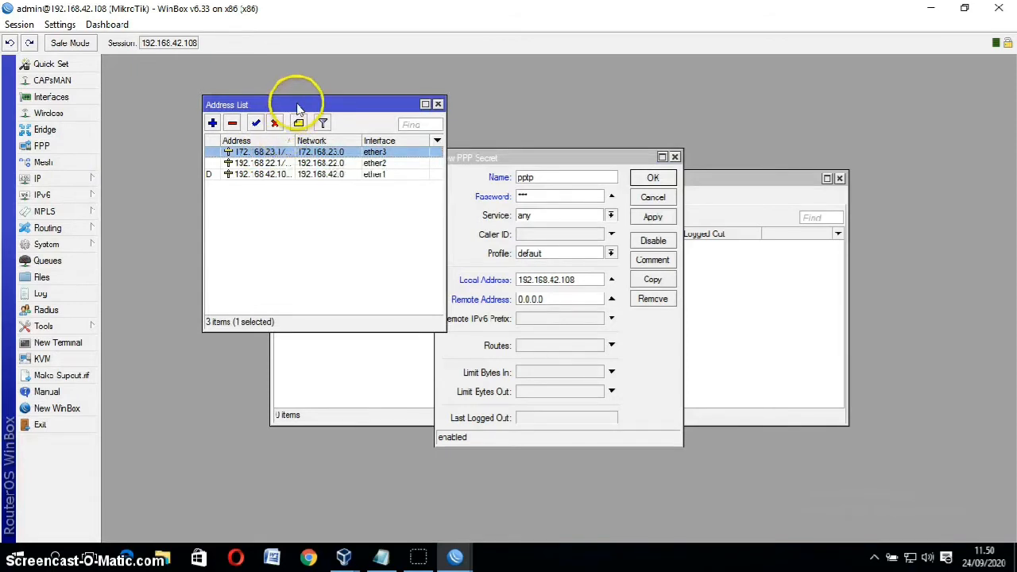
left_click_drag(298, 108, 348, 133)
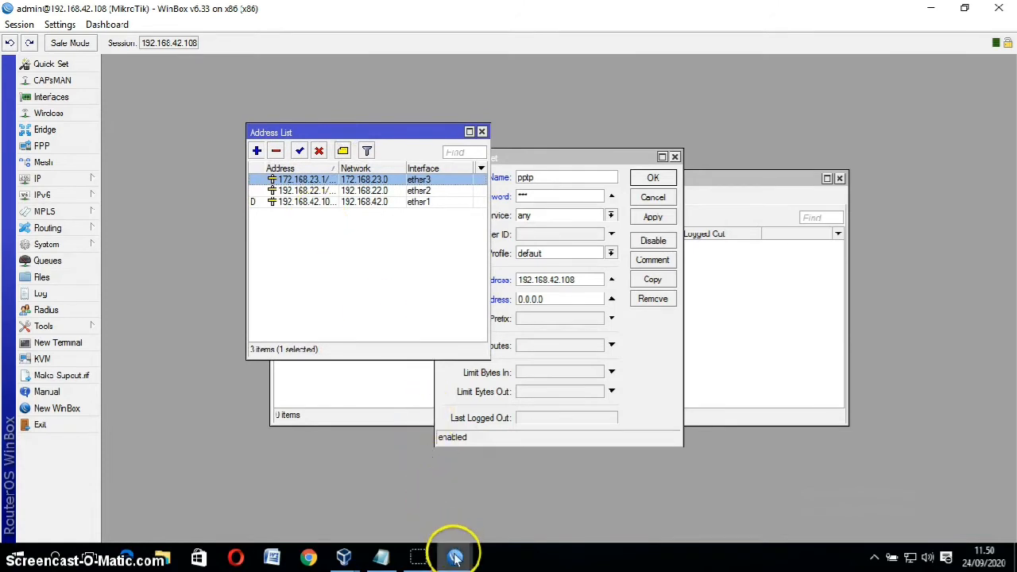
mouse_move(455, 555)
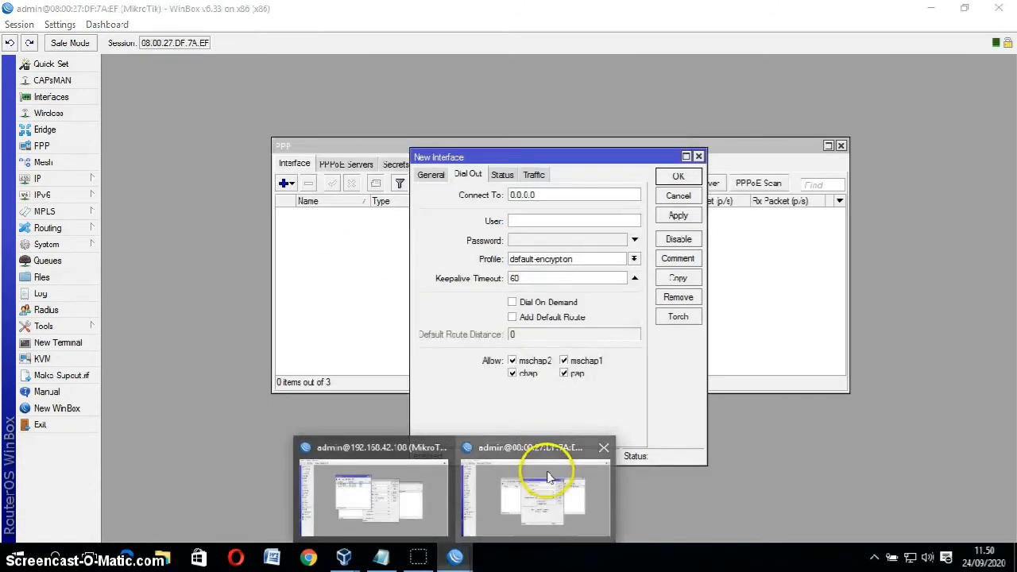
left_click(549, 468)
type("172.168.23.1")
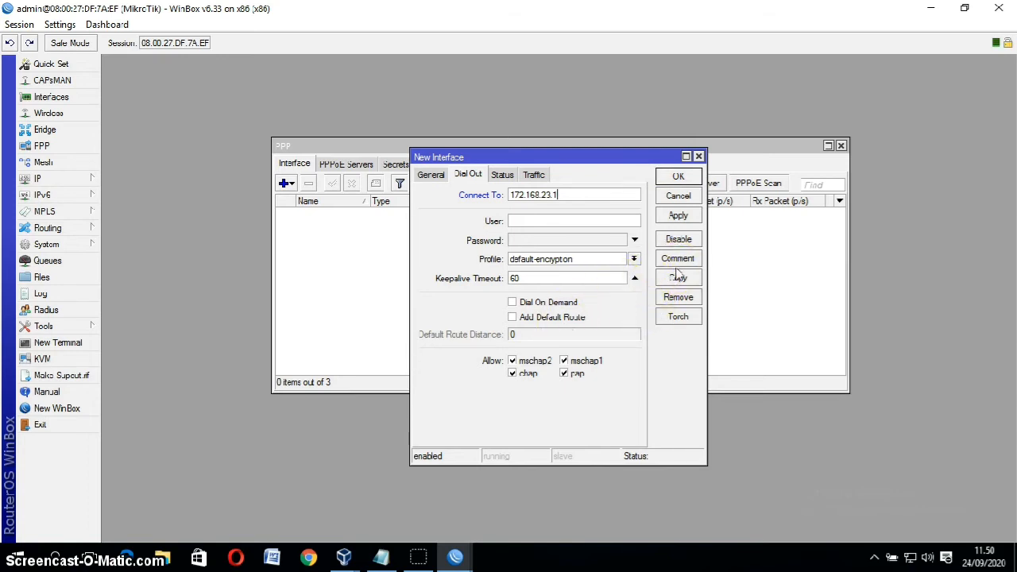
left_click(422, 550)
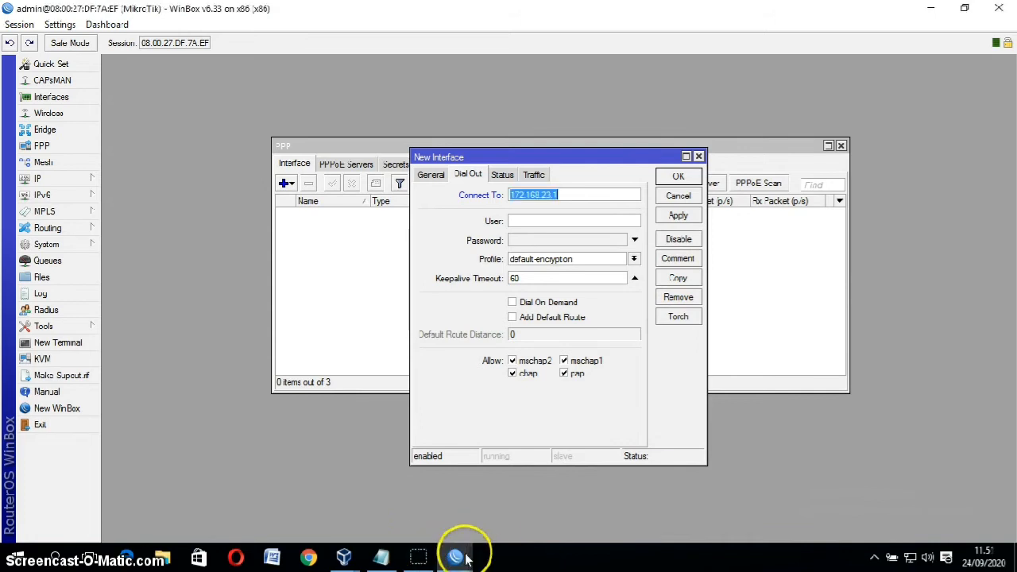
Step: Save the new pptp PPP secret on the 192.168.42.108 router
mouse_move(454, 552)
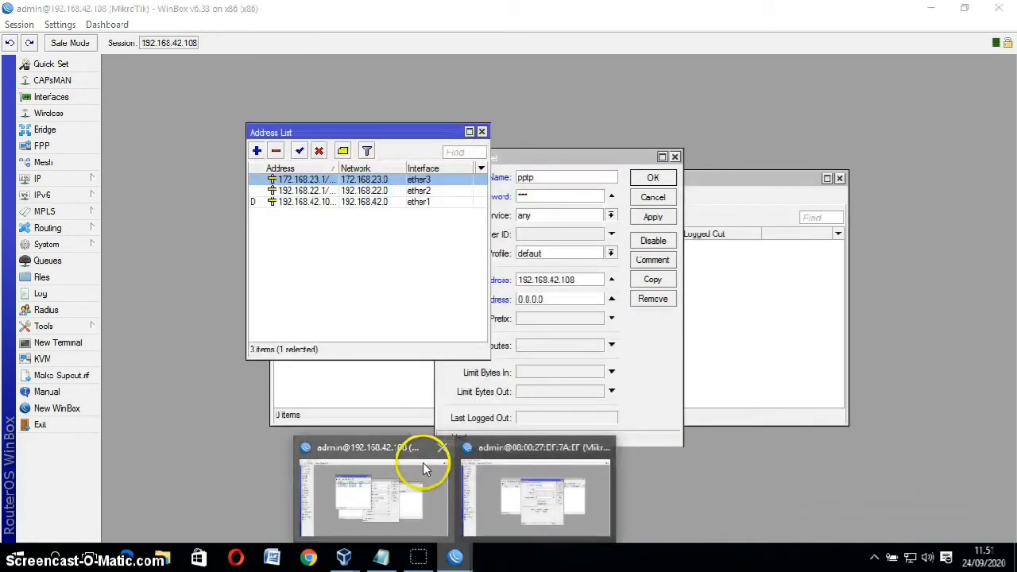
left_click(423, 457)
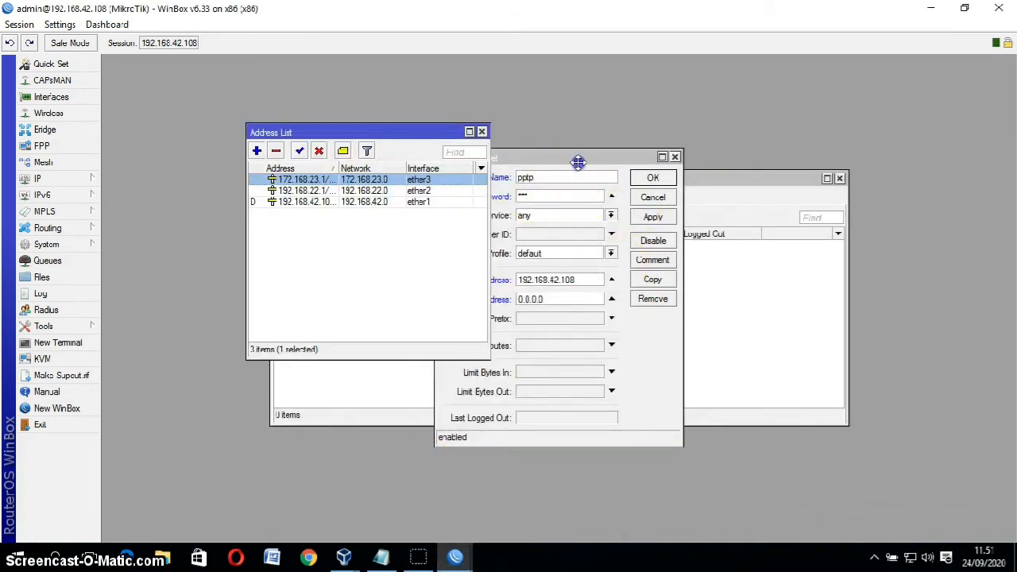
left_click(579, 162)
left_click(645, 219)
left_click(652, 177)
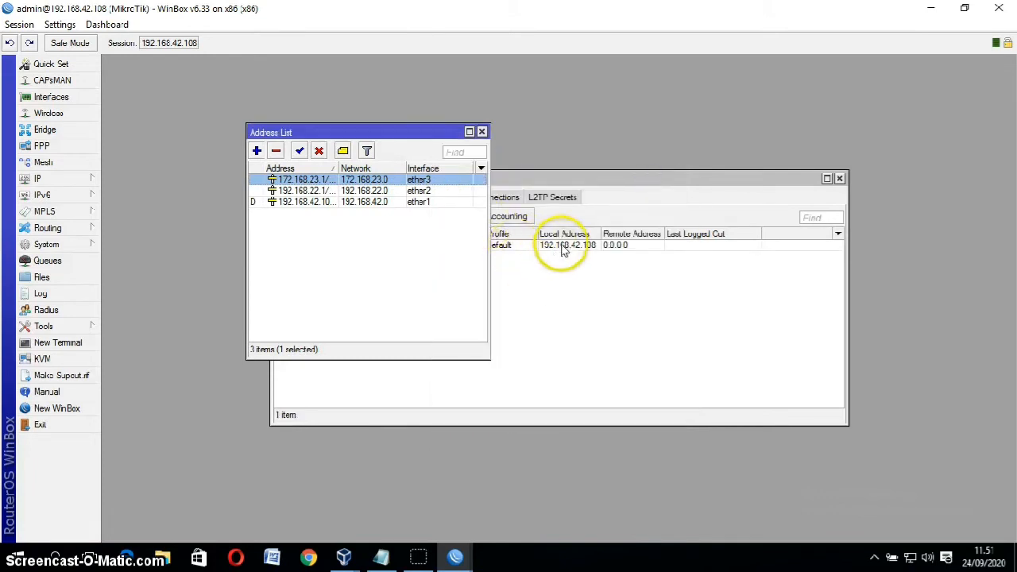
Step: Change the pptp secret's remote address to 192.168.42.109 and save it
left_click(533, 246)
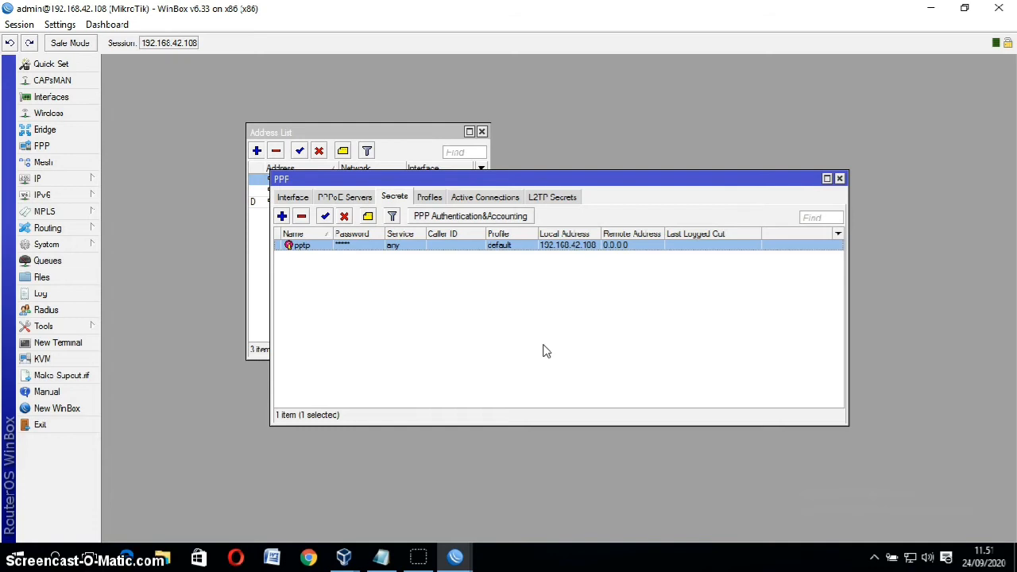
double_click(620, 245)
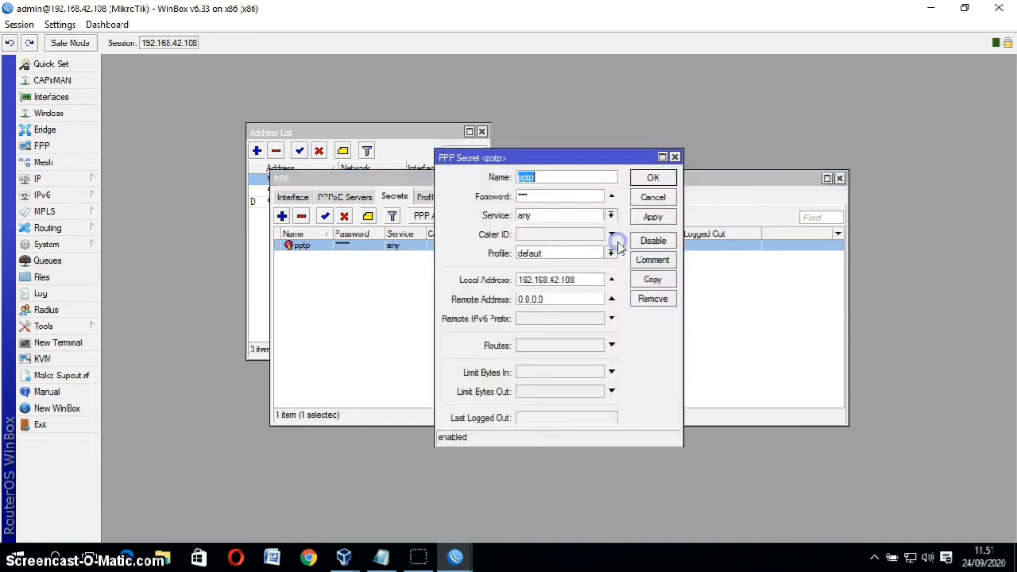
double_click(552, 299)
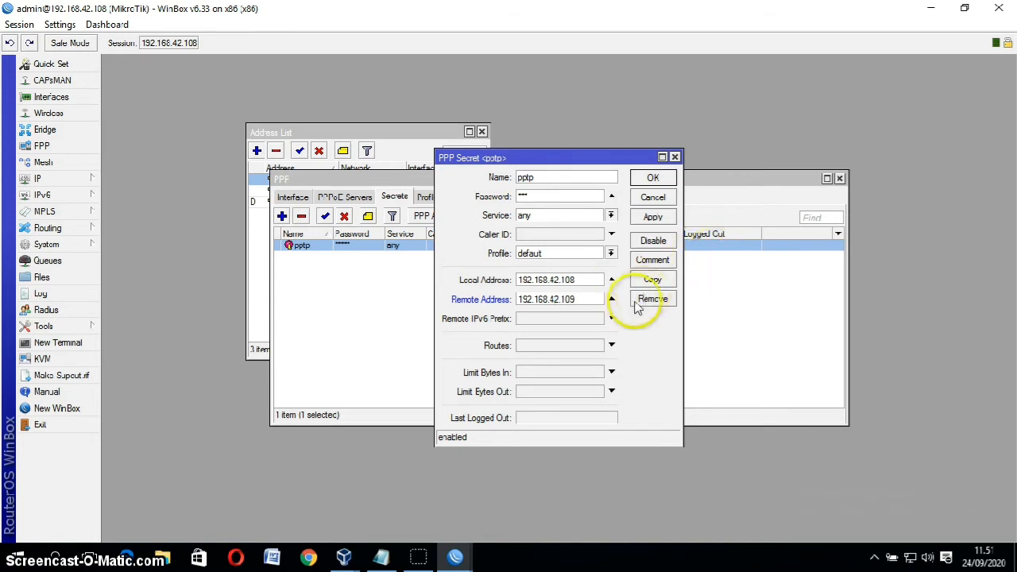
left_click(648, 217)
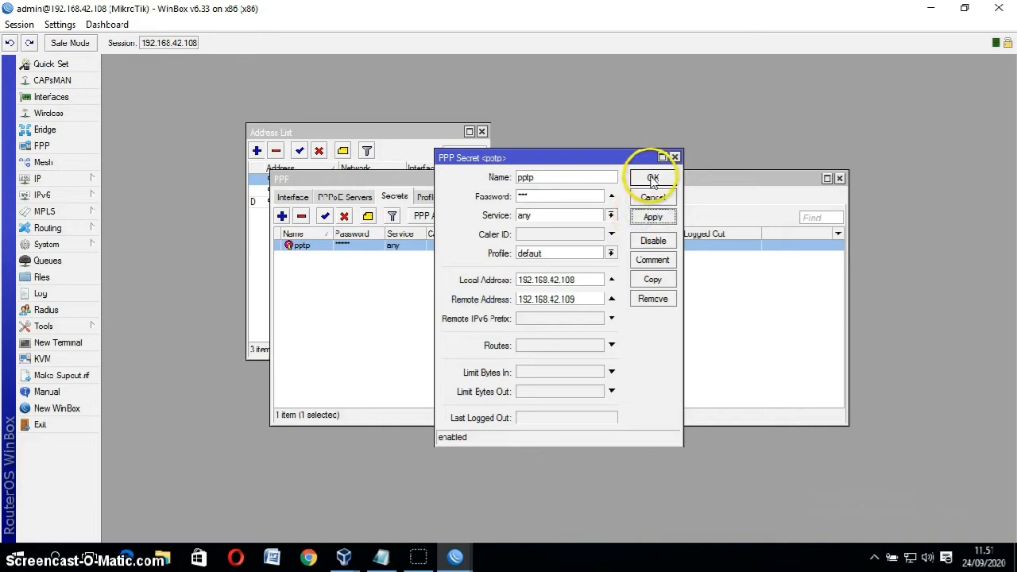
left_click(652, 177)
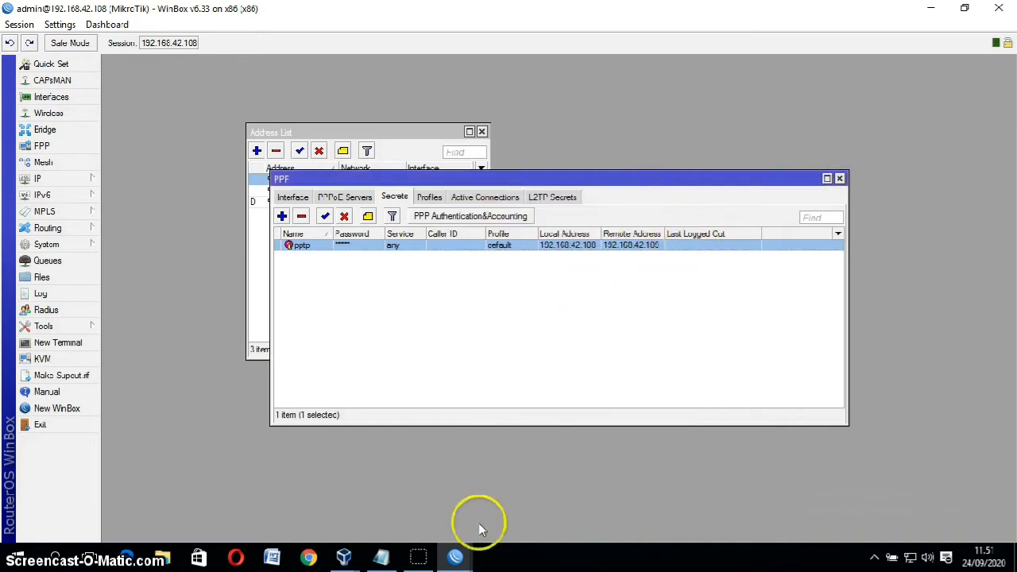
Step: On the second router, create PPTP client pptp-out1 with the secret's user and password, connecting to 192.168.22.1
mouse_move(455, 559)
left_click(538, 494)
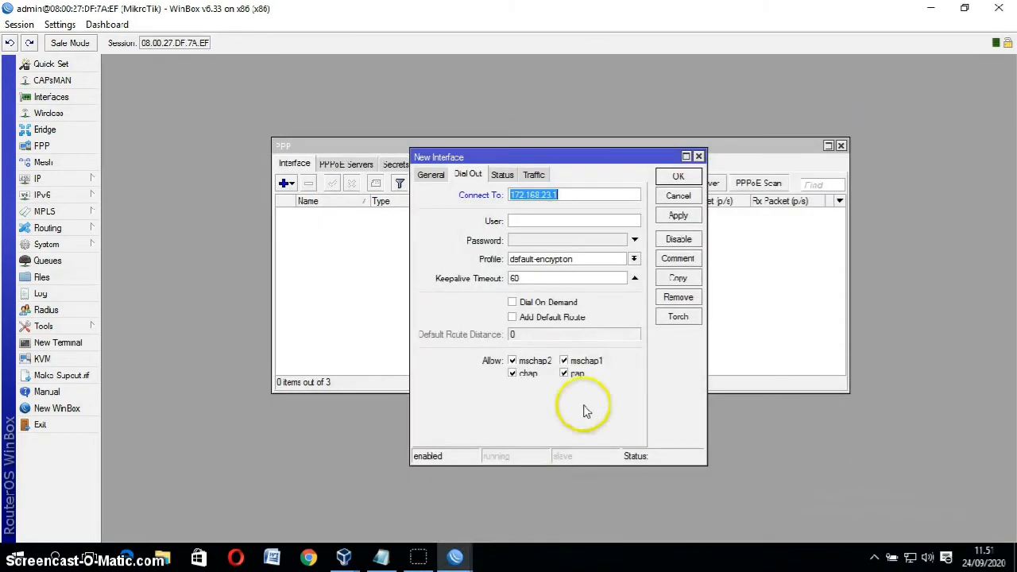
left_click(578, 218)
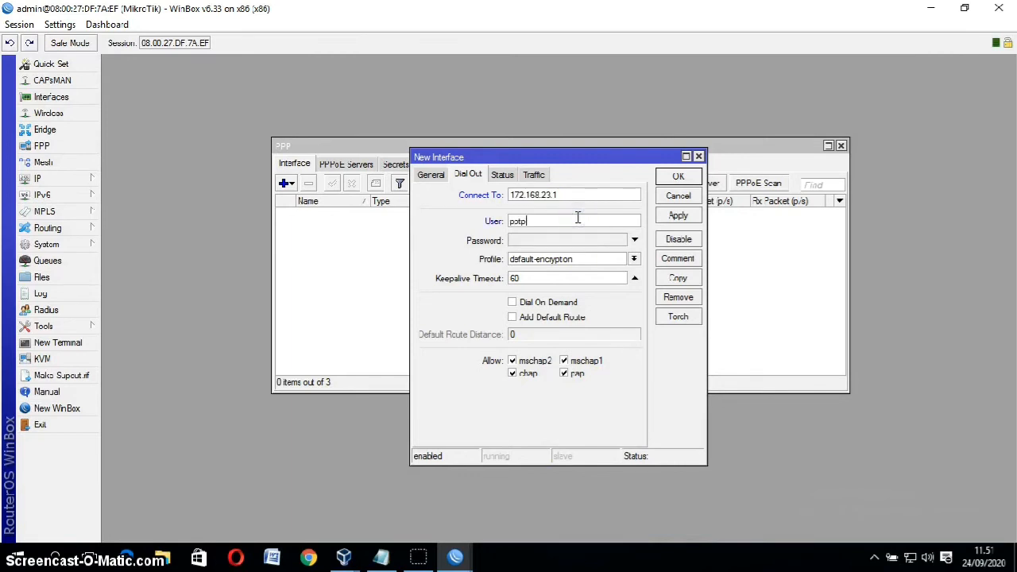
left_click(580, 241)
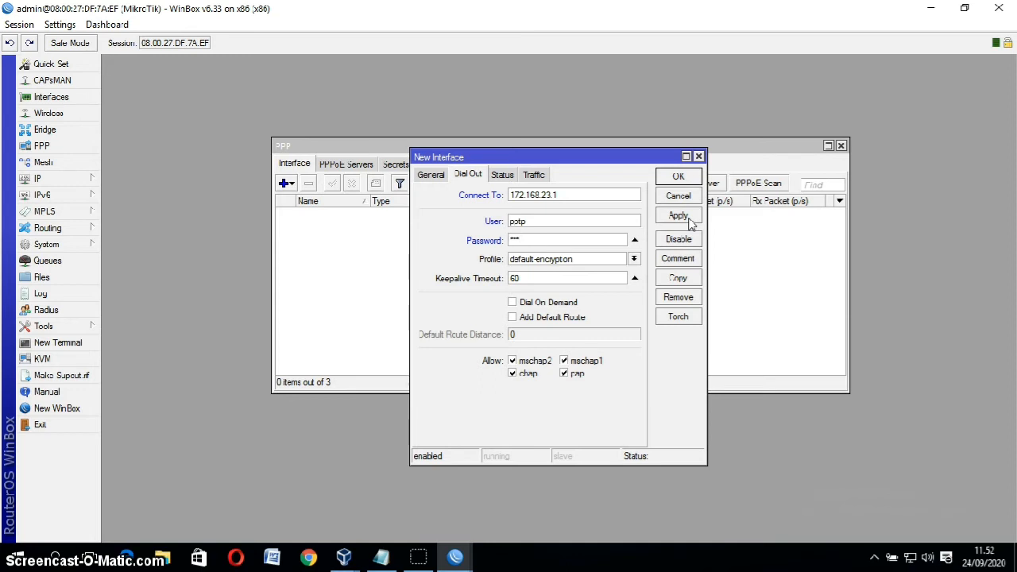
left_click(679, 216)
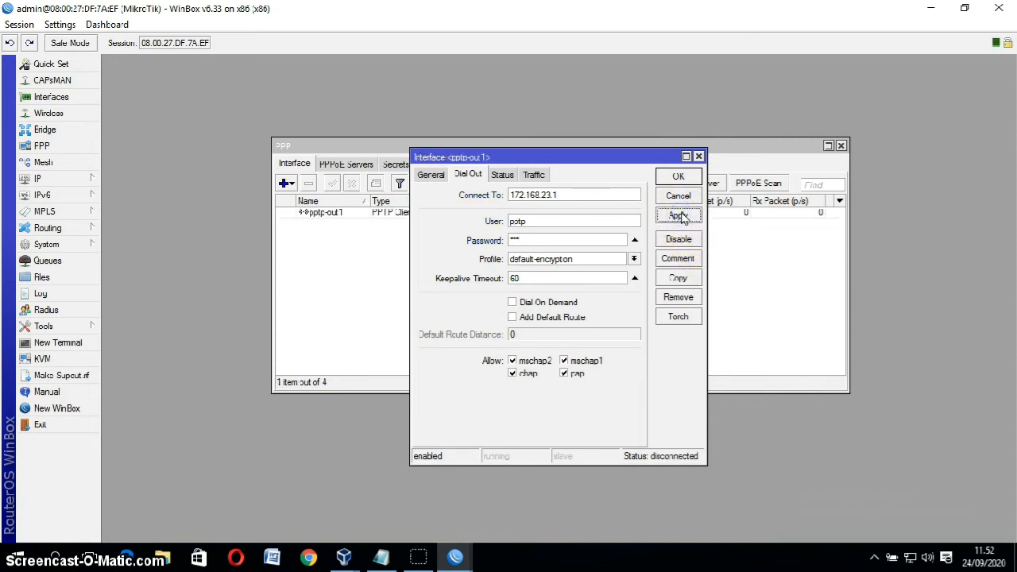
left_click(678, 175)
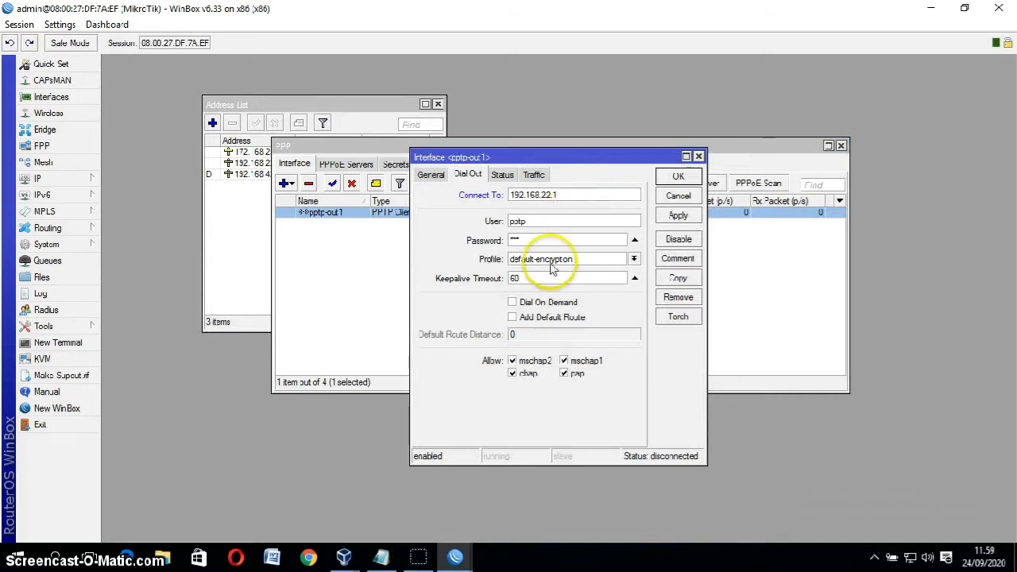
left_click(675, 215)
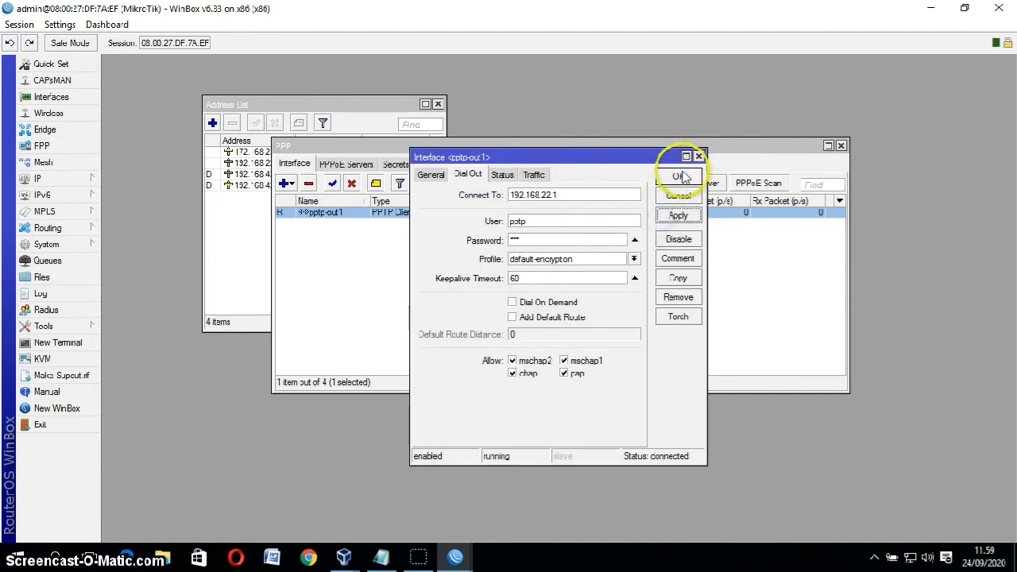
left_click(677, 175)
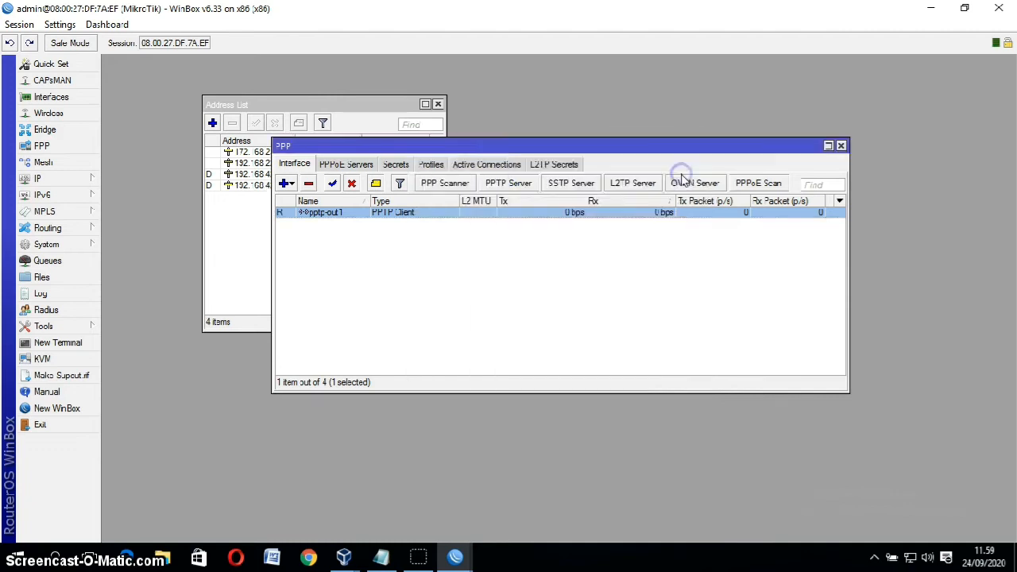
Step: Browse the PPP Active Connections, Secrets, PPPoE Servers and Interface tabs
left_click(491, 163)
left_click(396, 165)
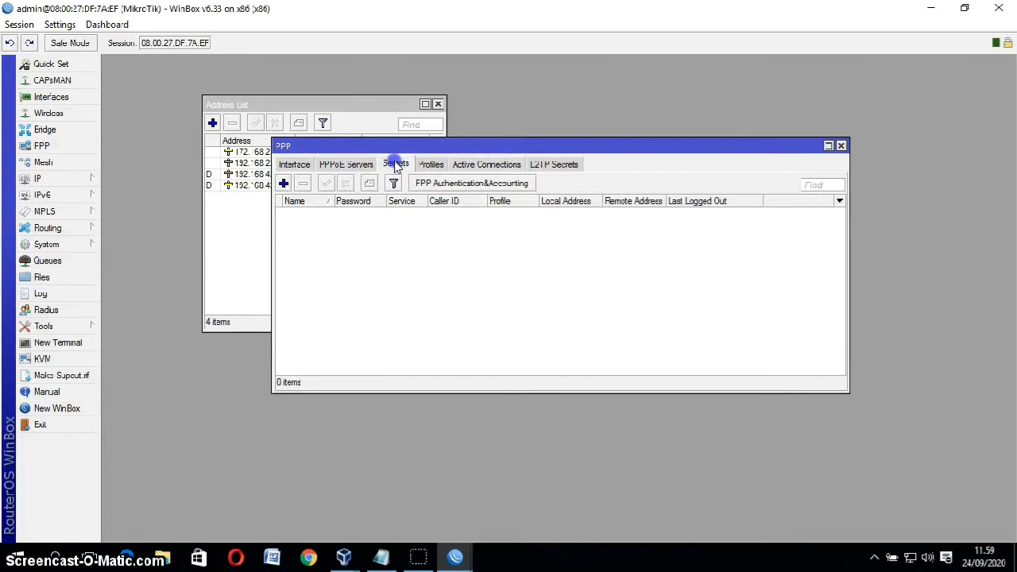
left_click(347, 164)
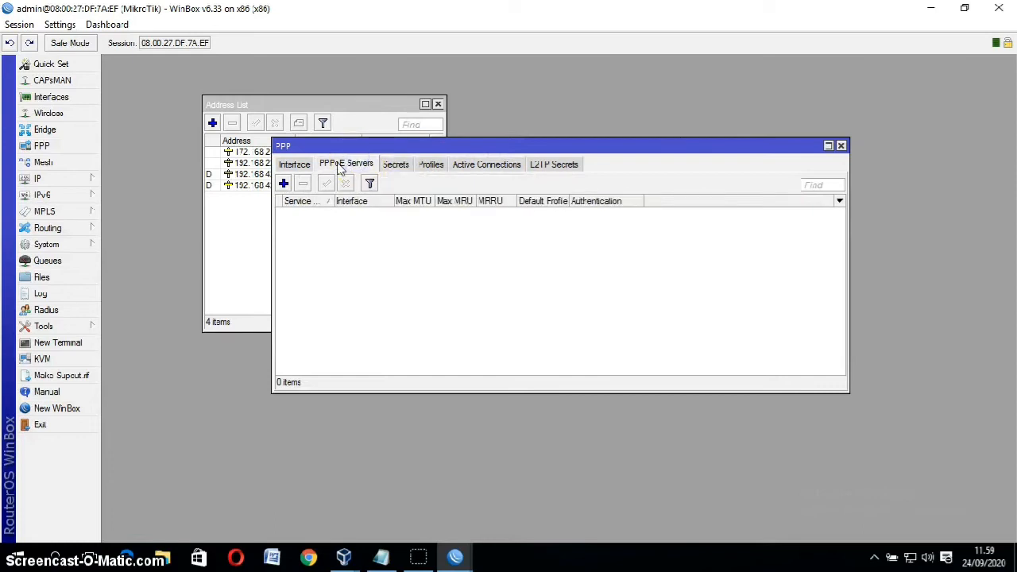
left_click(294, 165)
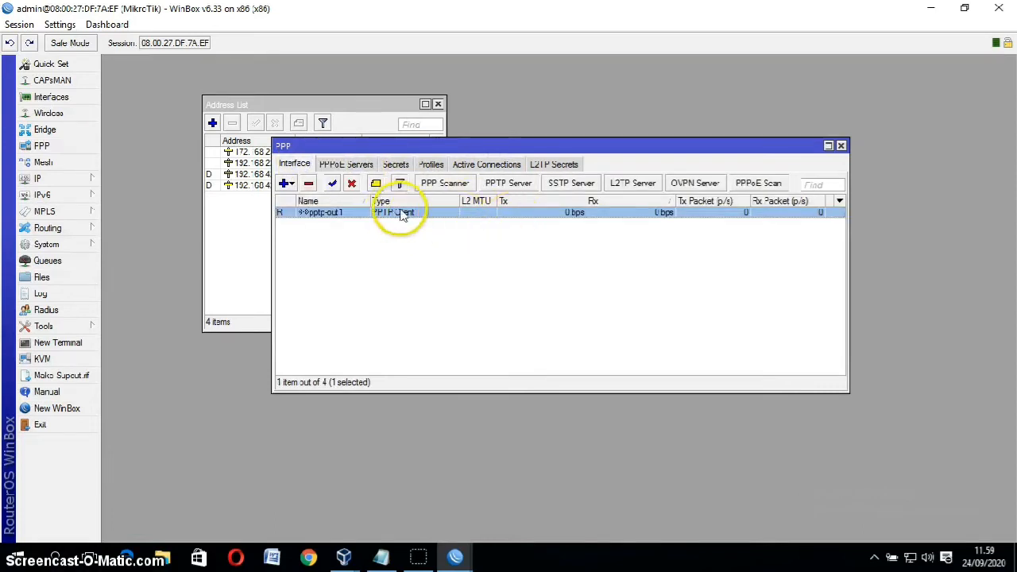
Step: Check the dynamic 192.168.42.109 address in the address list, then return to router 192.168.42.108
left_click(277, 104)
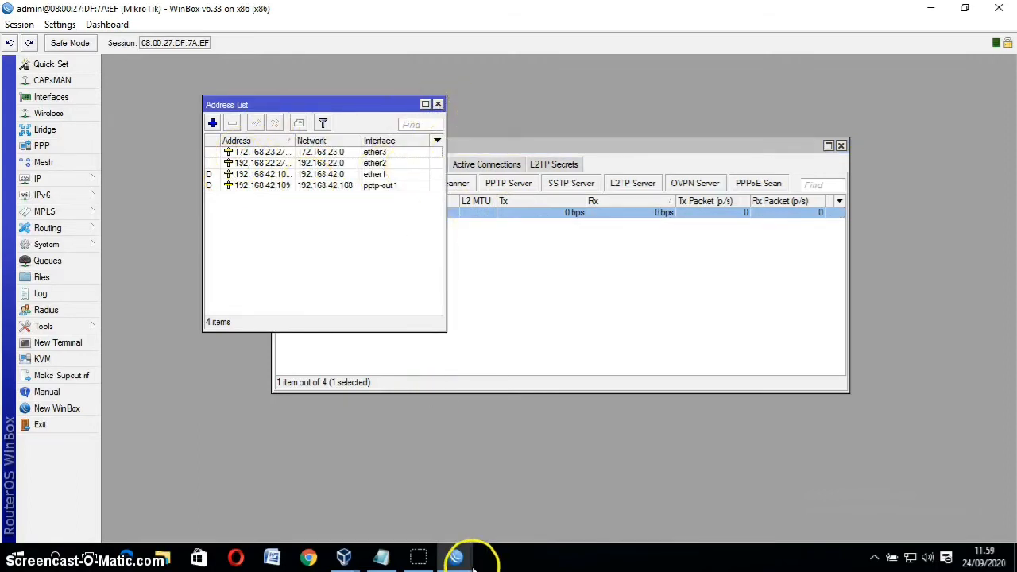
mouse_move(459, 558)
left_click(390, 507)
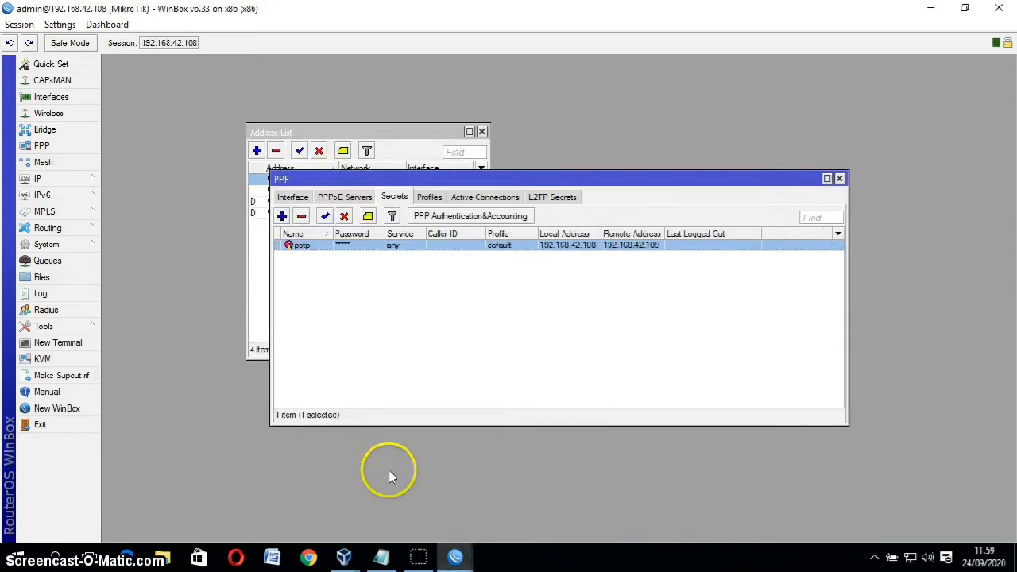
Step: Check the active pptp connection from 192.168.22.2 and compare both routers' address lists
left_click(468, 197)
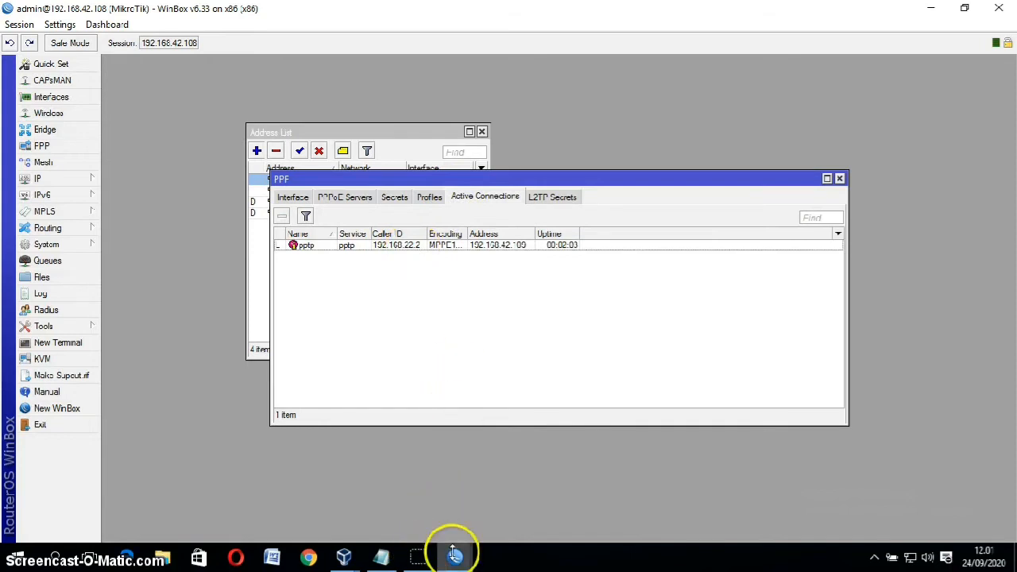
mouse_move(454, 554)
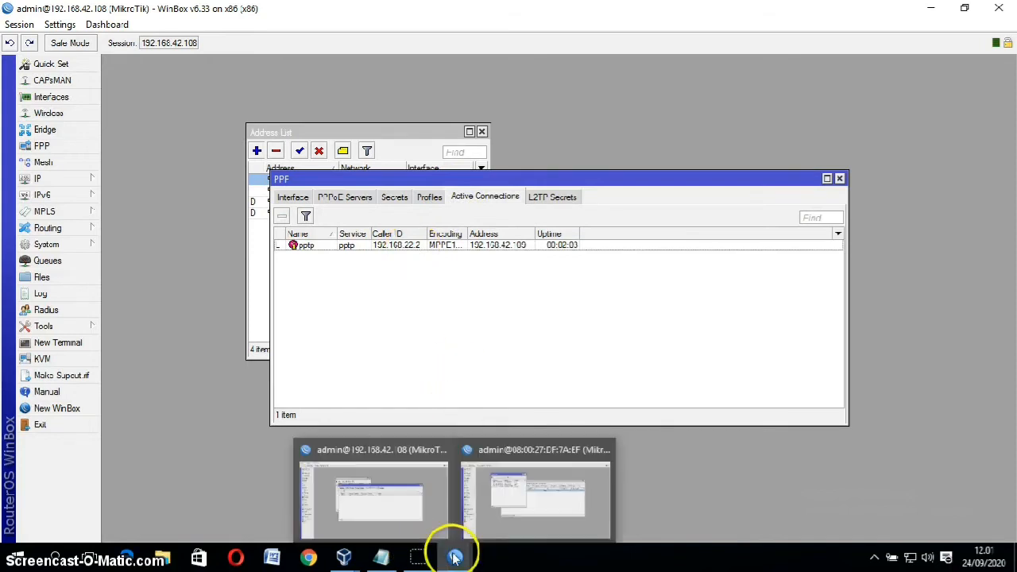
left_click(510, 505)
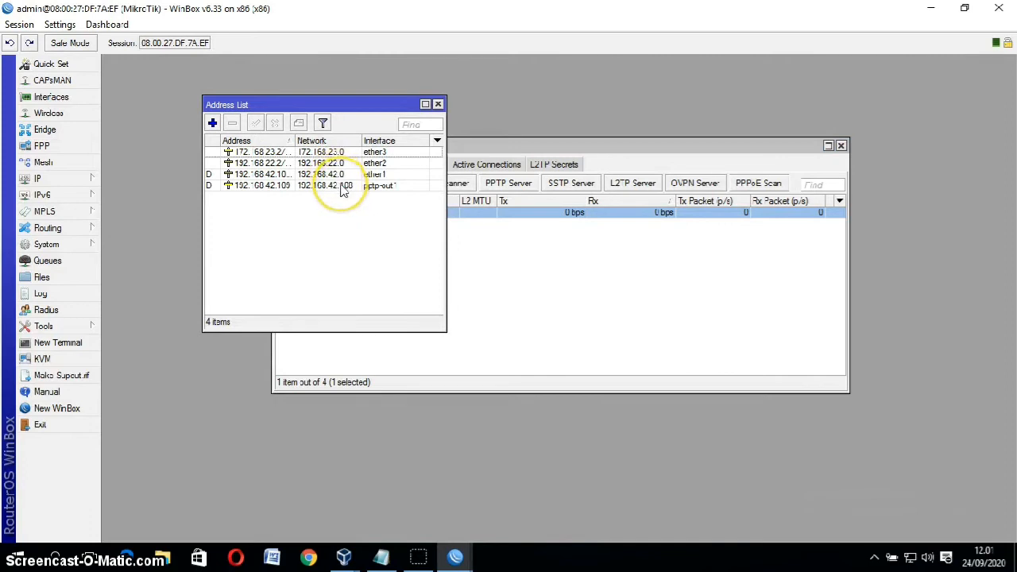
left_click_drag(324, 101, 553, 160)
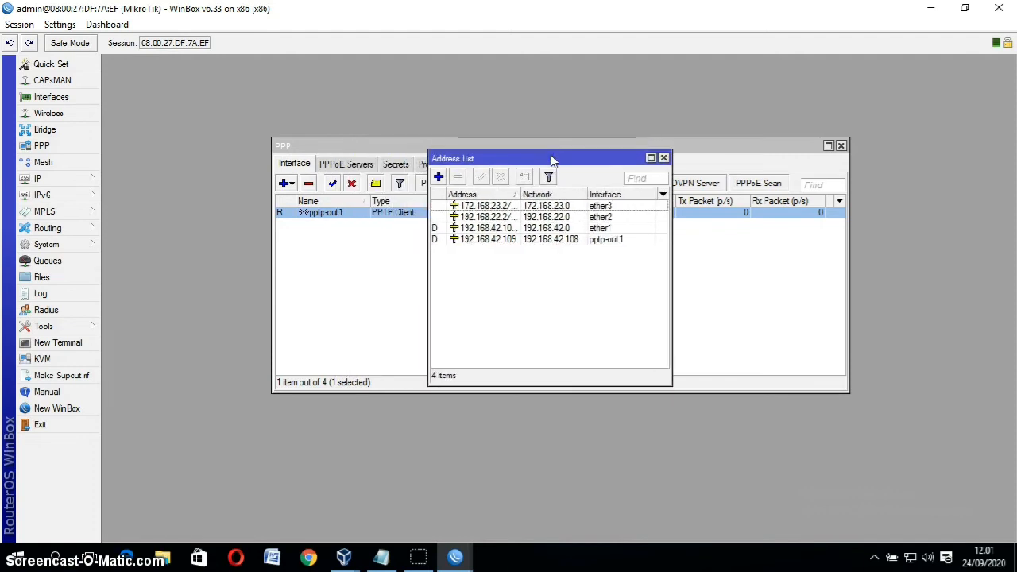
left_click(512, 240)
left_click(575, 356)
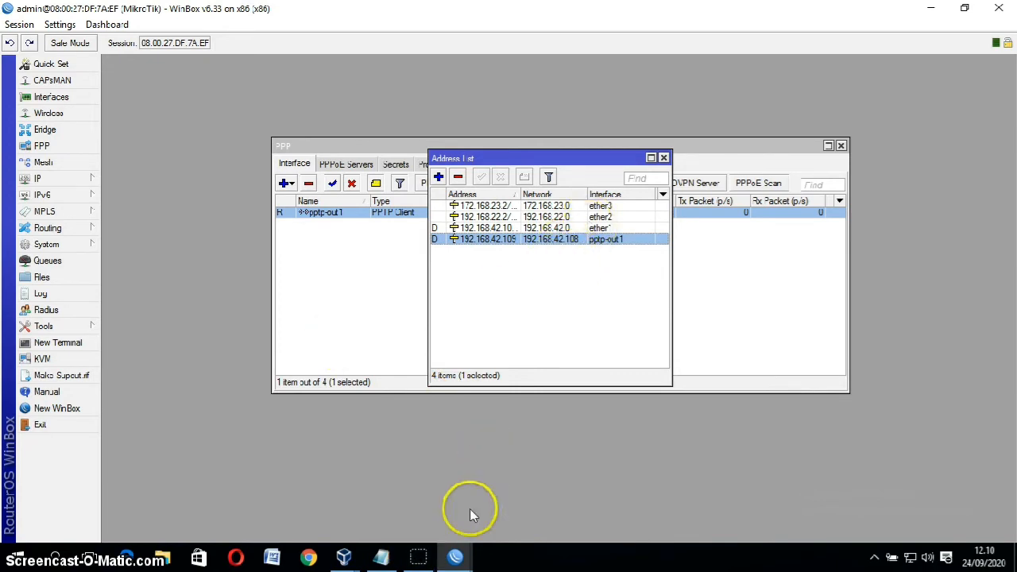
mouse_move(455, 556)
left_click(429, 505)
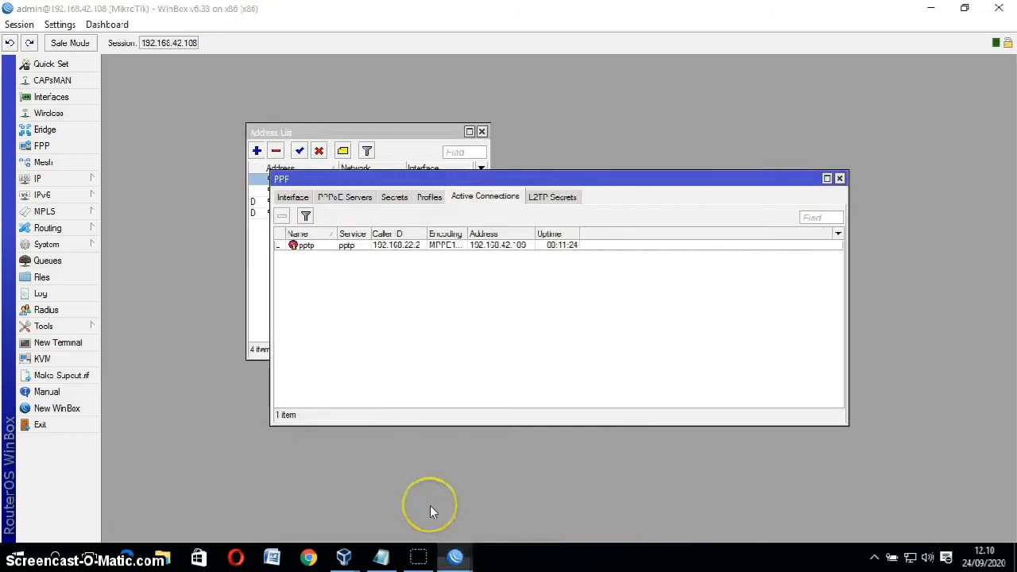
mouse_move(455, 554)
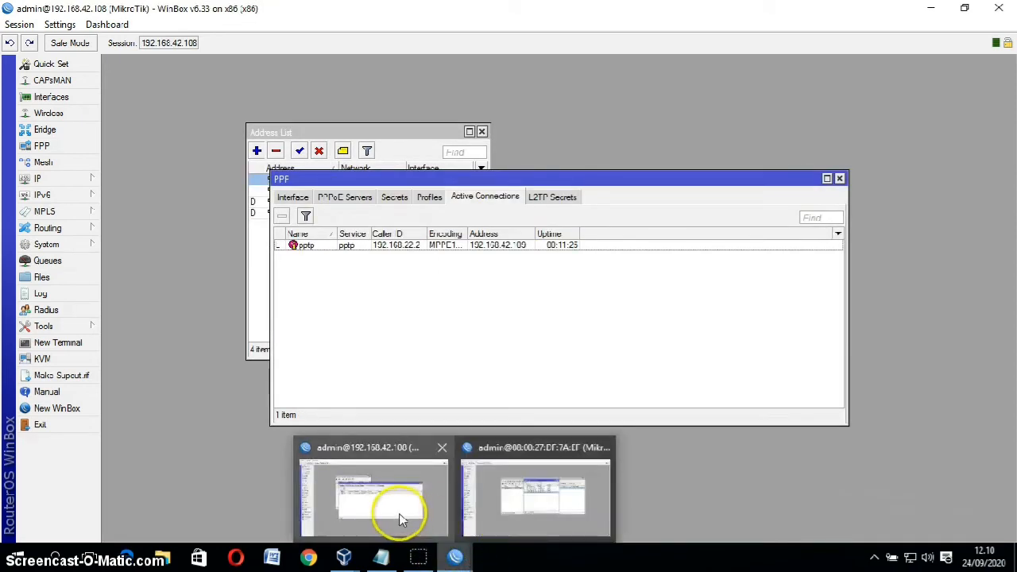
left_click(401, 518)
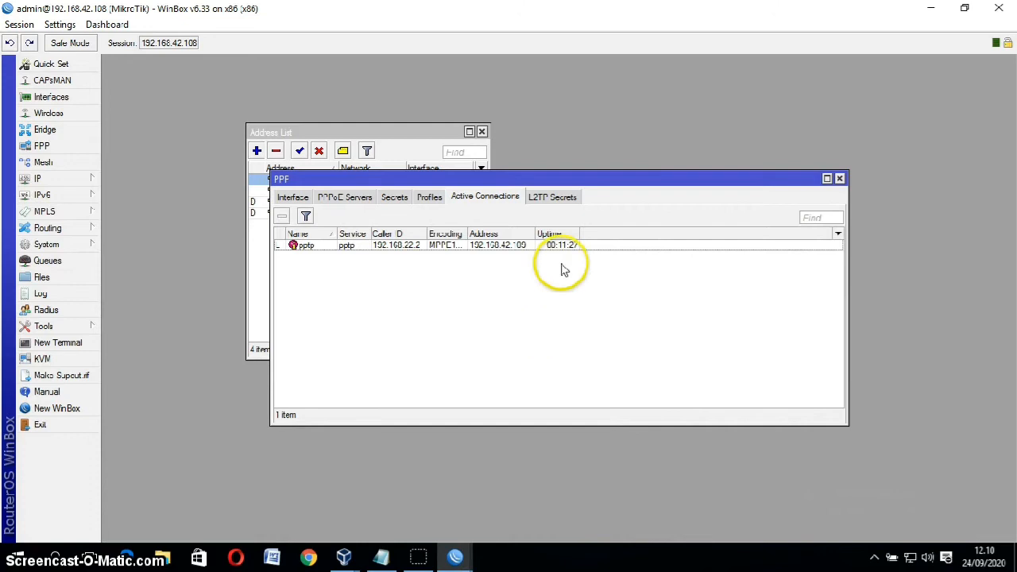
Step: Move the address list aside and close the PPP window
left_click_drag(359, 132, 494, 116)
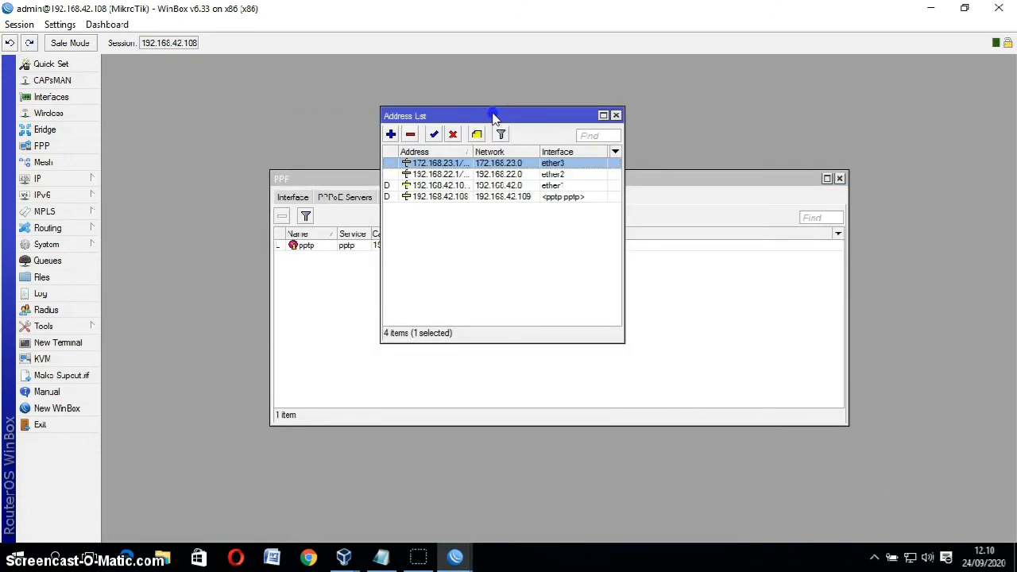
left_click_drag(416, 116, 159, 71)
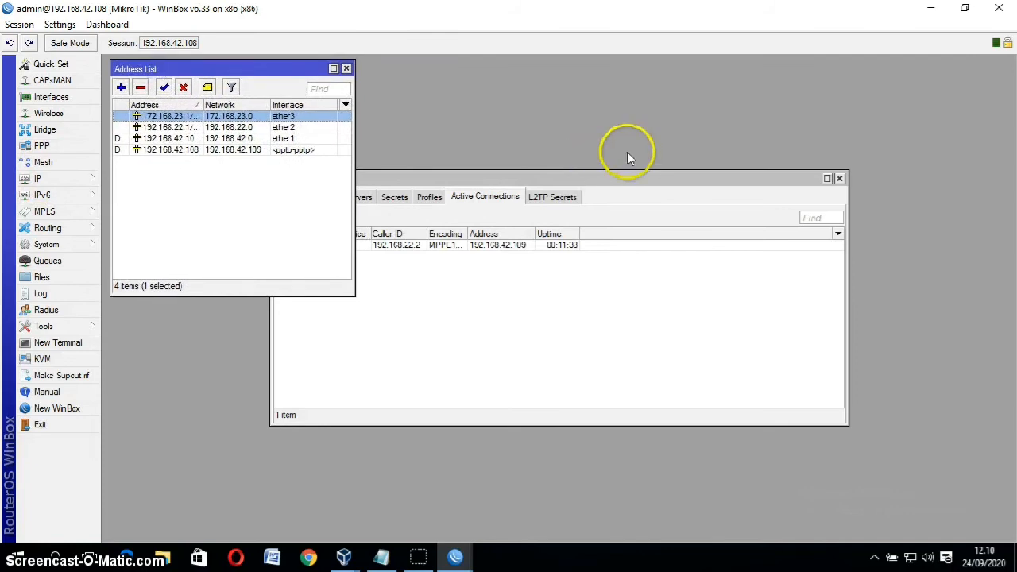
left_click(827, 178)
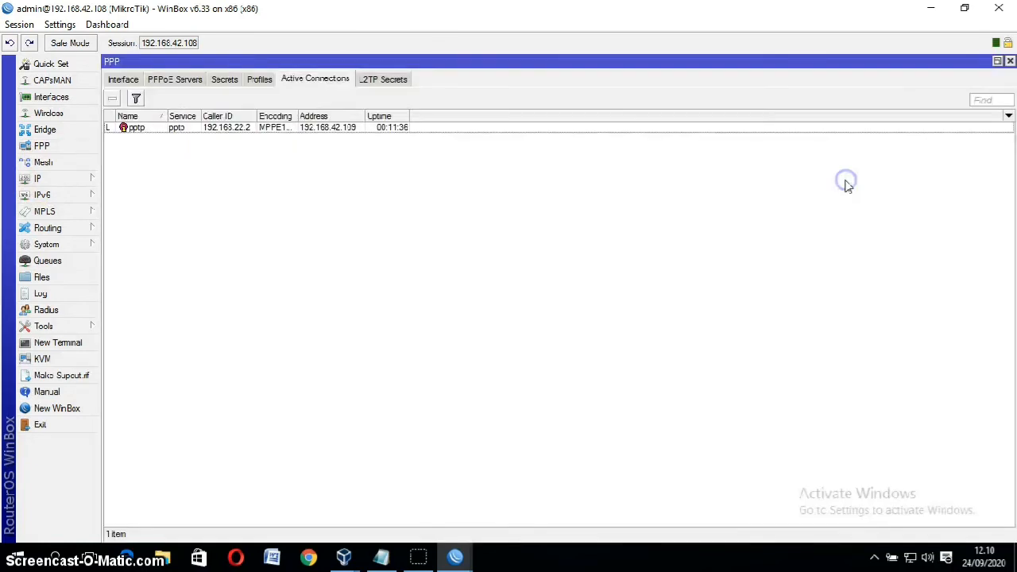
left_click(1009, 62)
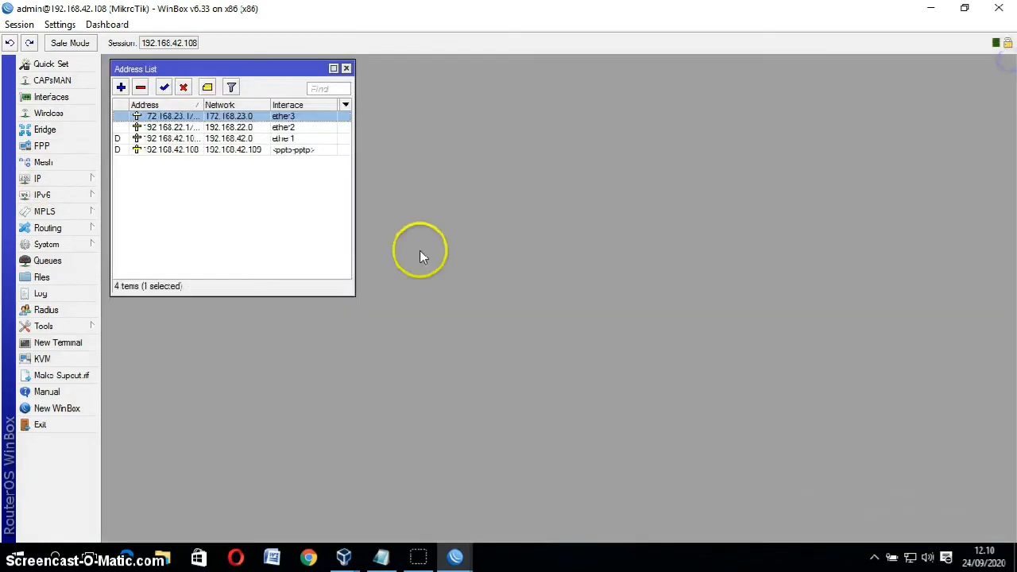
Step: Open the first router's IP Route List showing five routes and start a new route
left_click(68, 179)
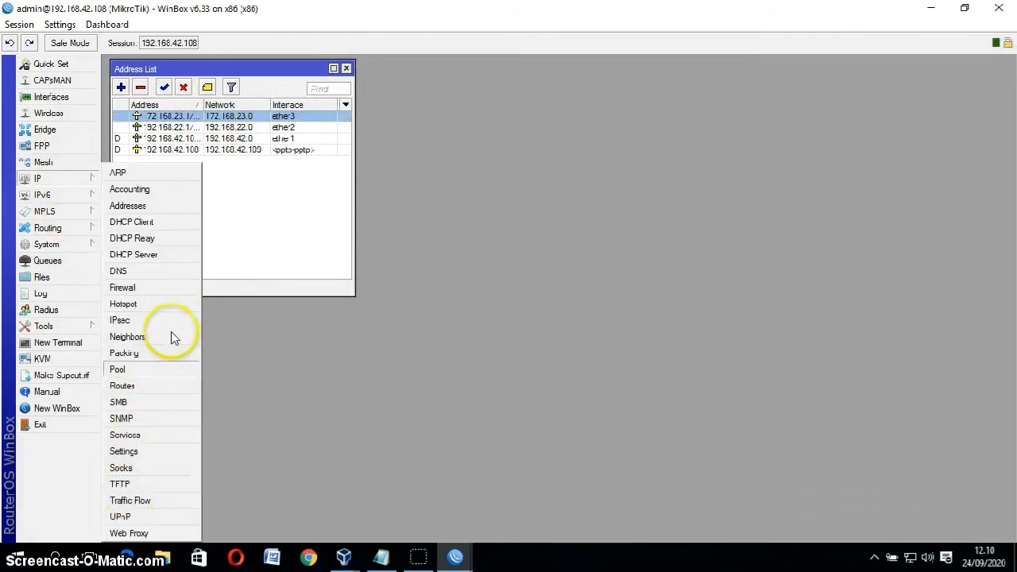
left_click(136, 386)
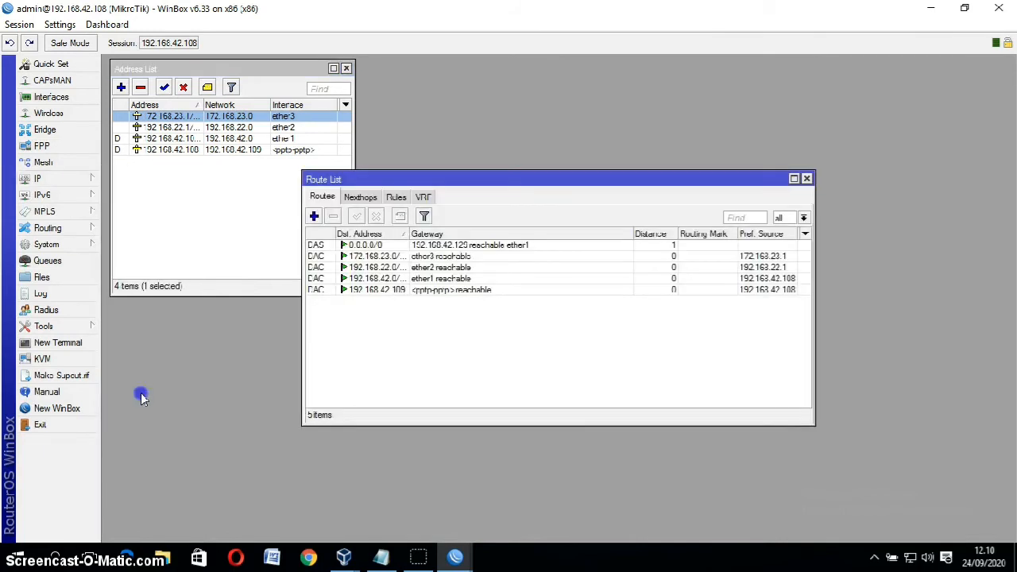
left_click(315, 217)
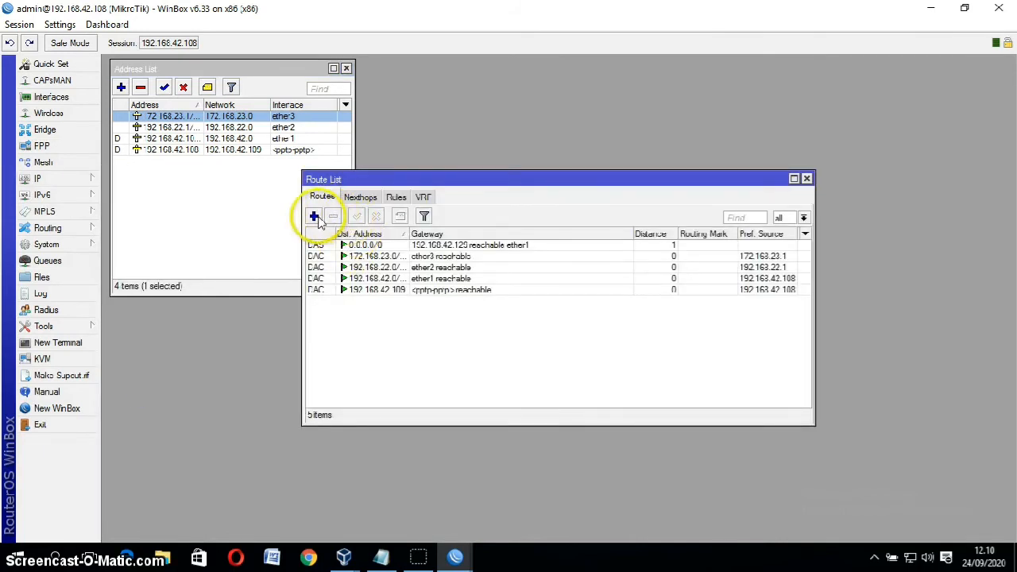
Step: Enter 172168.23.0/24 as the new route's destination address
left_click(316, 217)
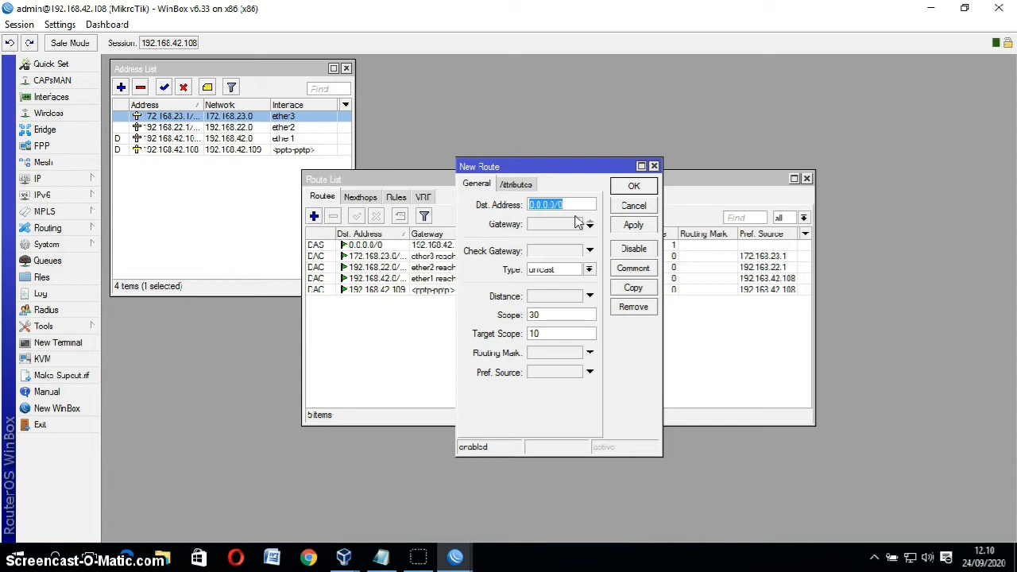
type("172168.23.0/24")
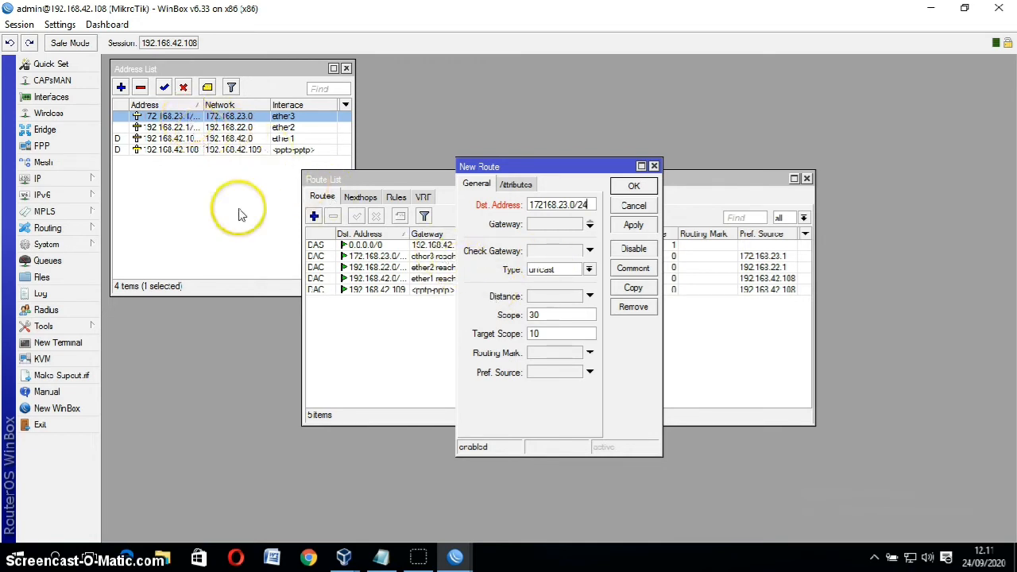
Step: Switch between the router sessions, ending on the second router's WinBox
mouse_move(459, 552)
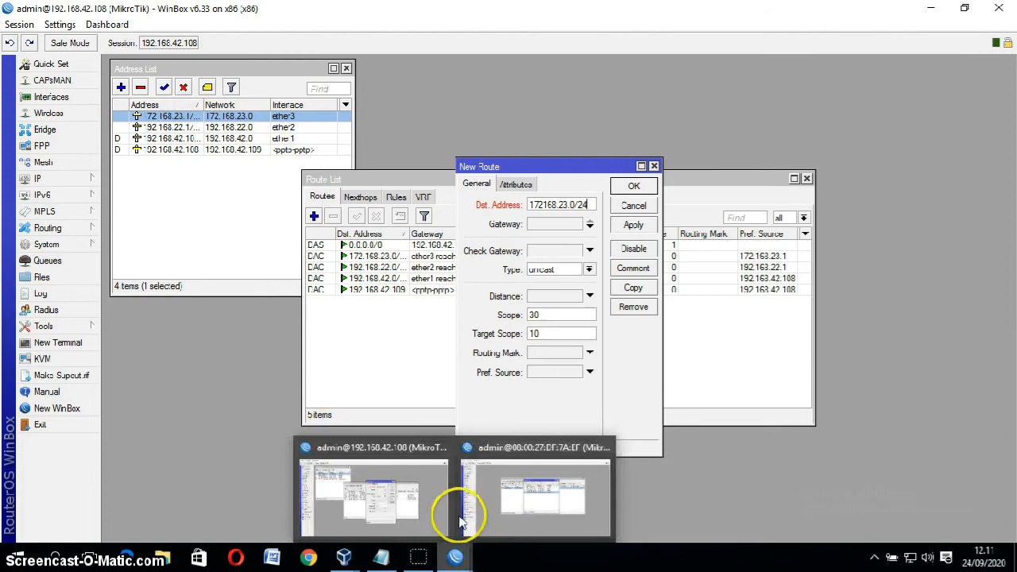
mouse_move(492, 518)
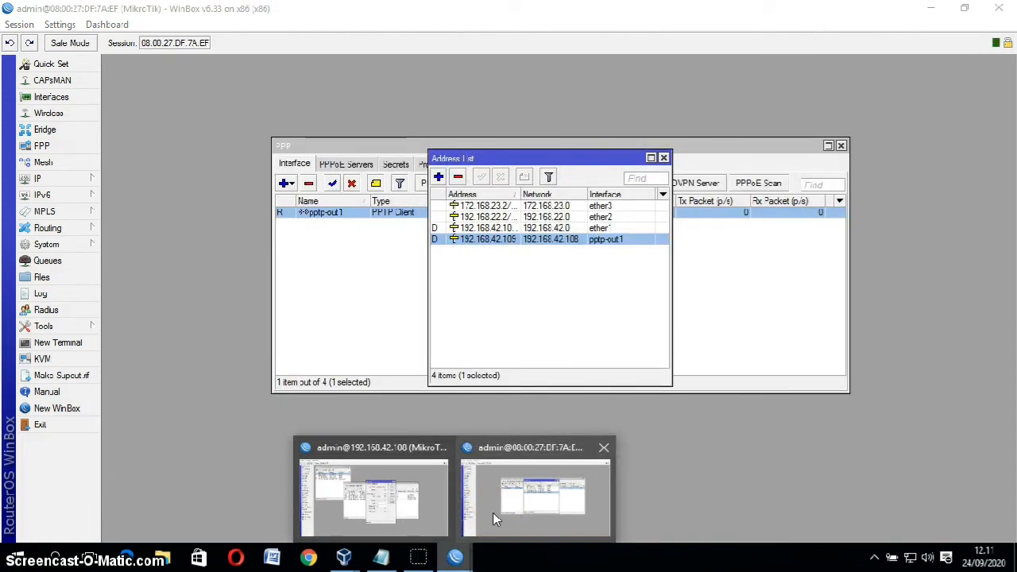
left_click(493, 456)
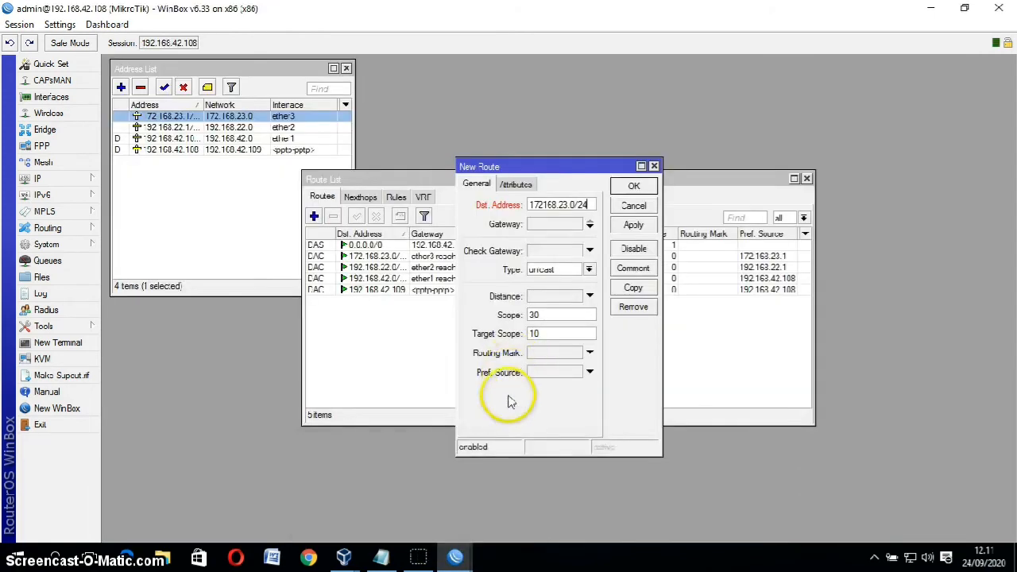
mouse_move(455, 555)
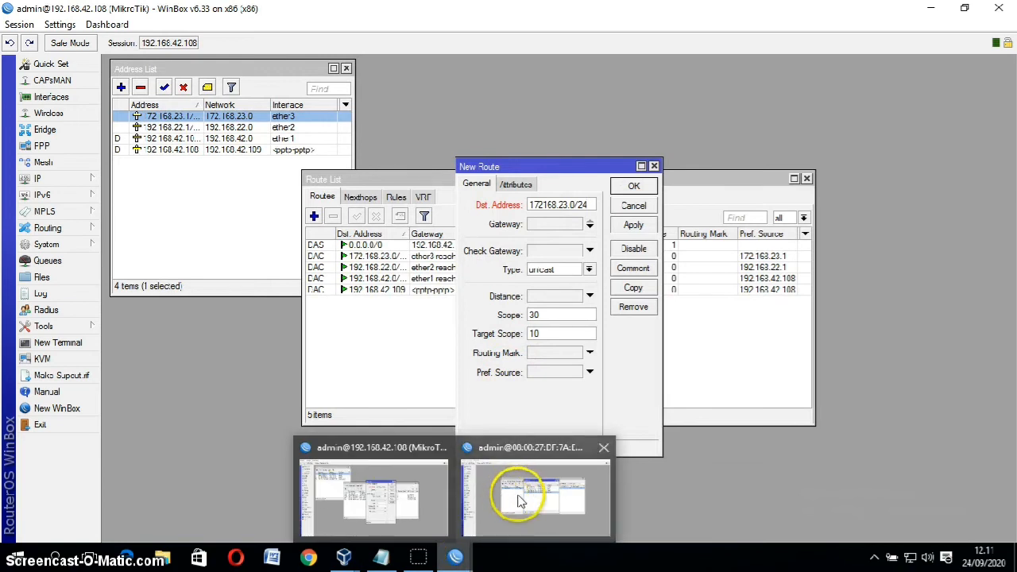
mouse_move(520, 502)
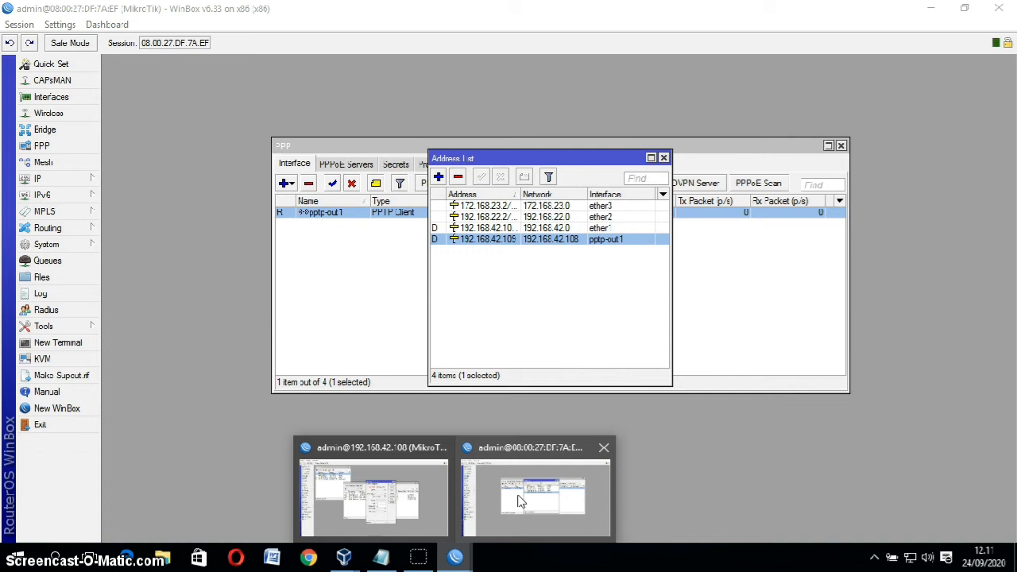
left_click(520, 500)
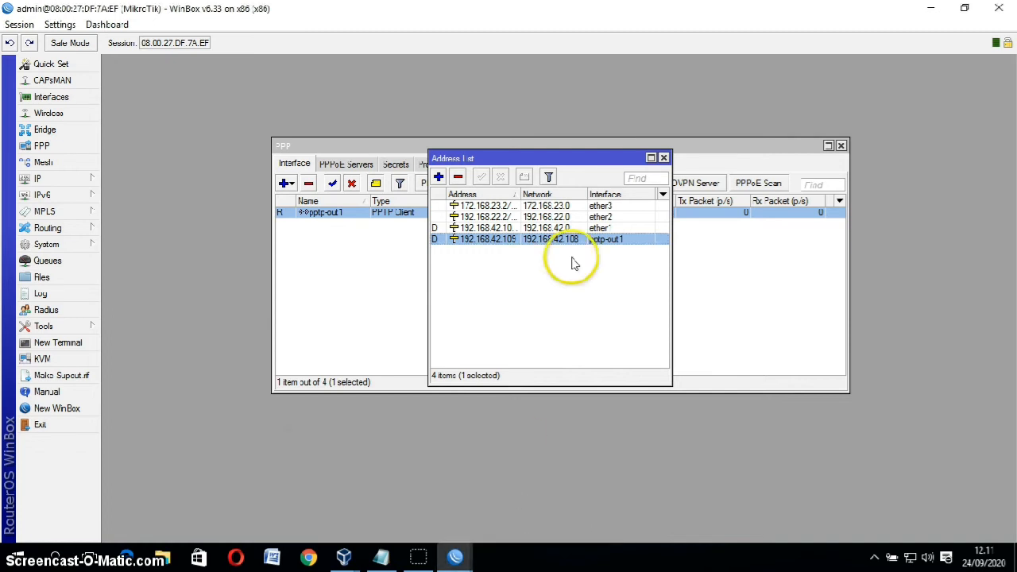
Step: Change the ether3 address from 172.168.23.2/24 to 172.168.24.2/24 with network 172.168.24.0
left_click(503, 206)
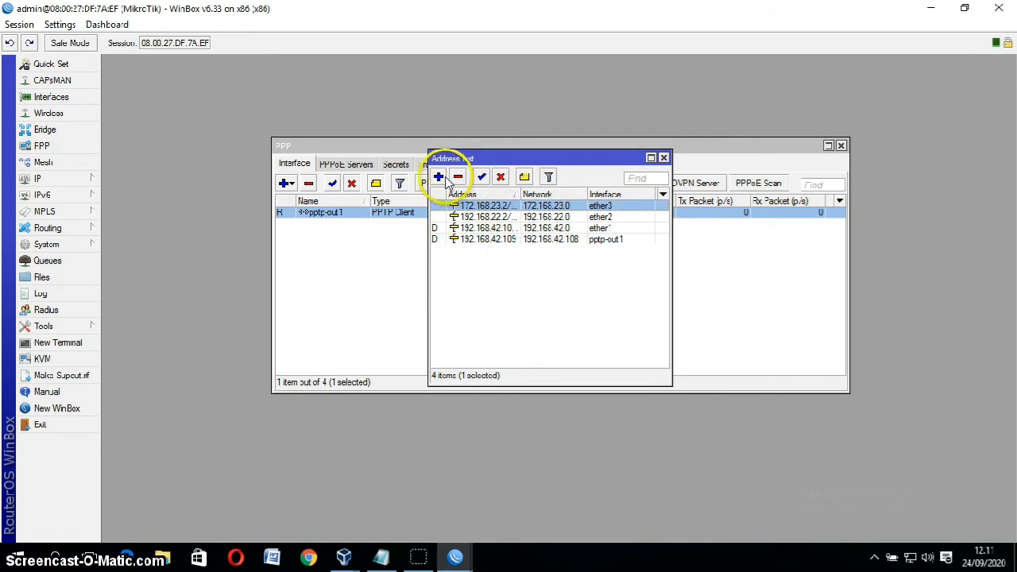
double_click(502, 207)
left_click(321, 152)
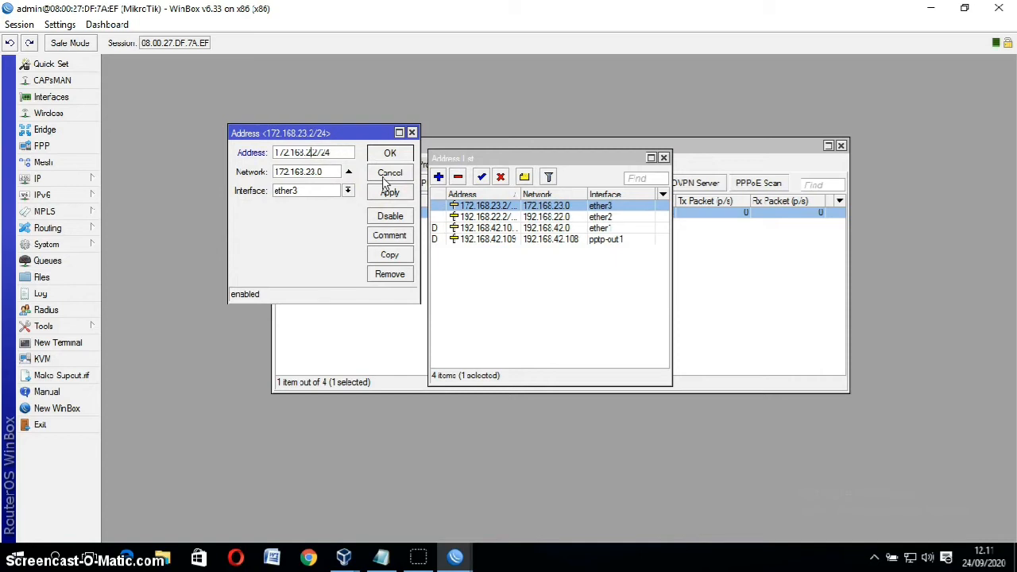
left_click(315, 171)
left_click(387, 193)
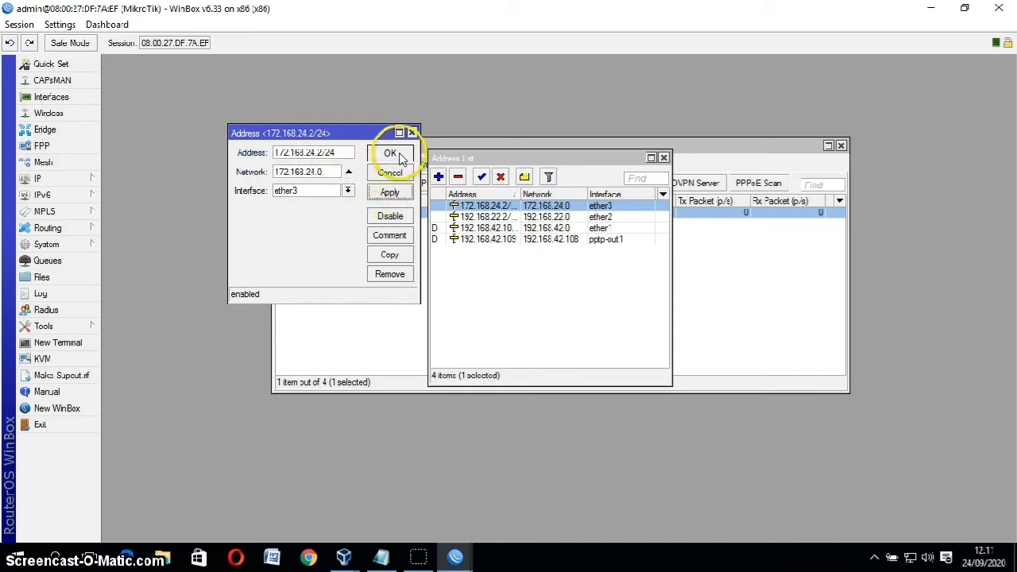
left_click(390, 152)
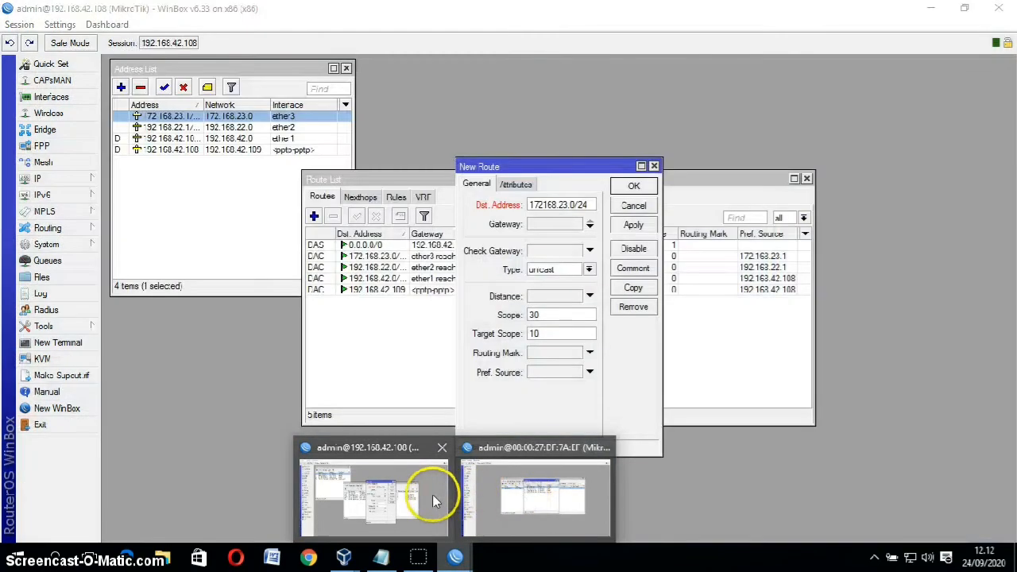
Step: On the first router, change the route's destination network to 24 and choose gateway <pptp-pptp>
left_click(433, 494)
left_click(566, 203)
key("BackSpace")
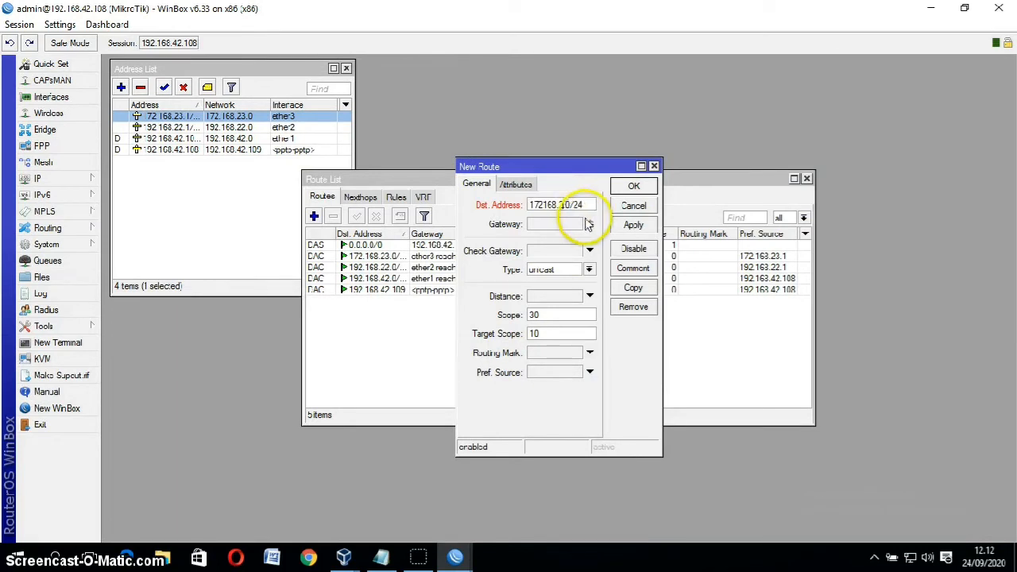
left_click(631, 226)
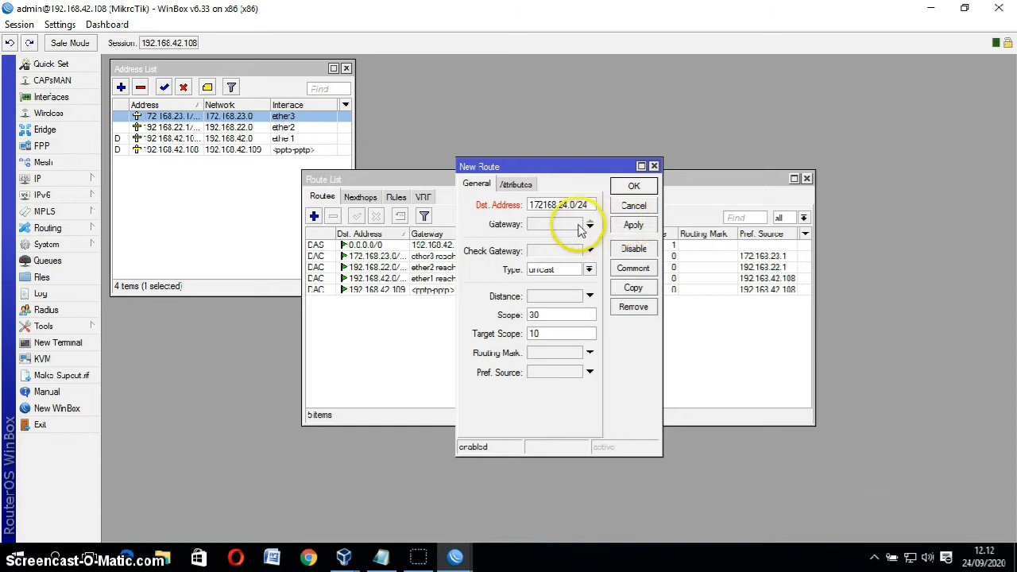
left_click(589, 225)
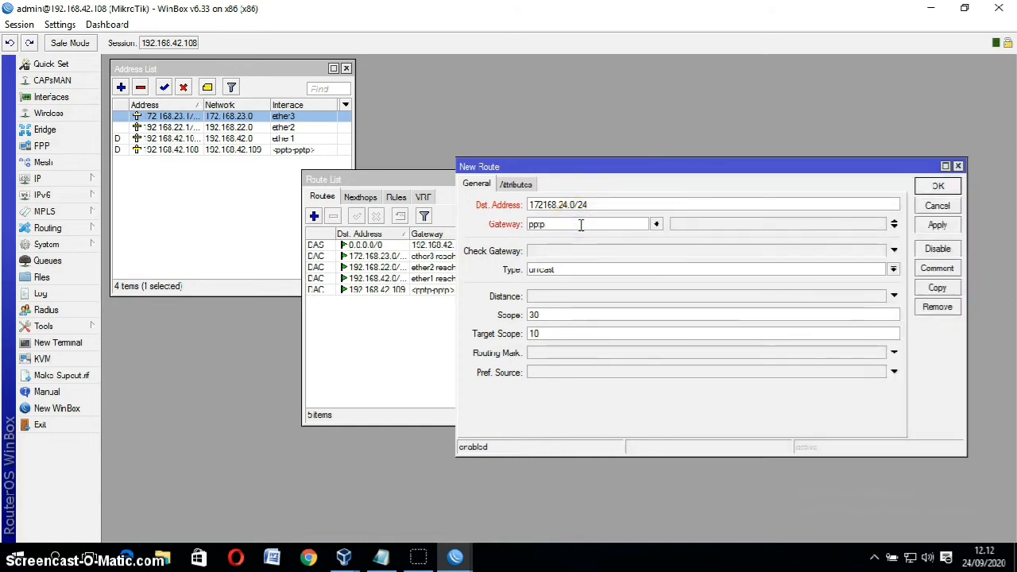
left_click(656, 224)
left_click(639, 240)
left_click(640, 238)
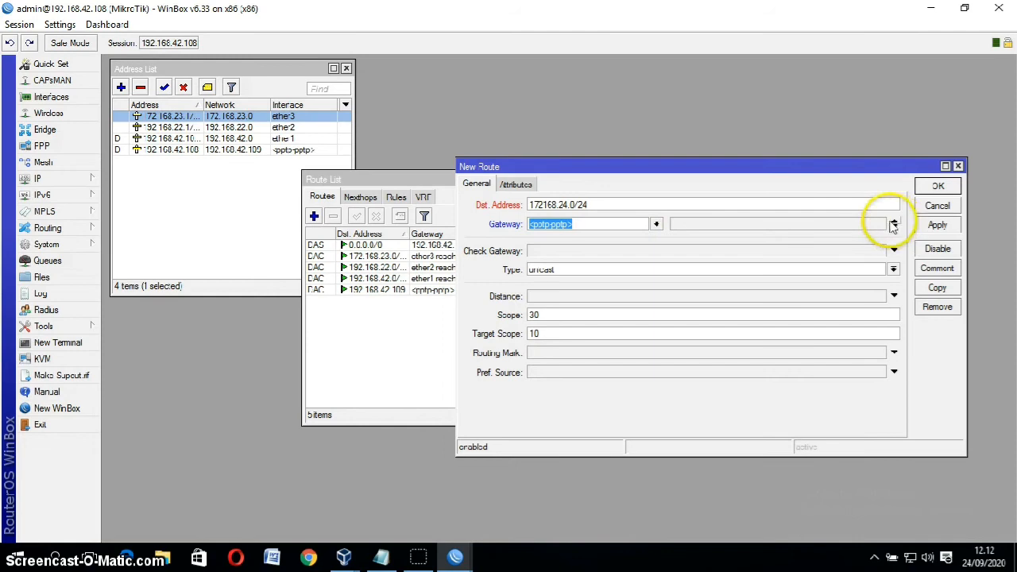
Step: Fix the destination to 172.168.24.0/24 after the address error and save the route
left_click(934, 227)
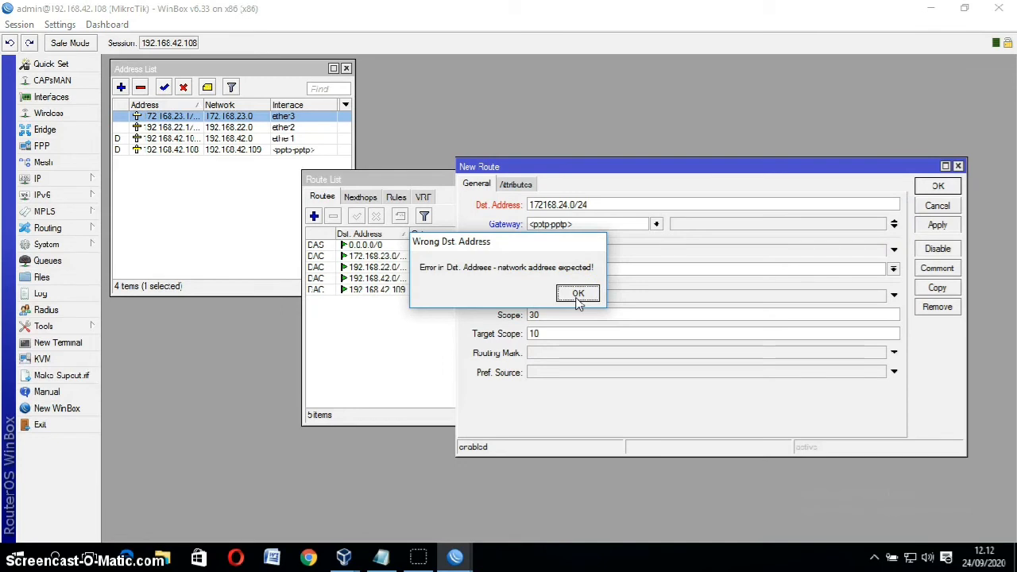
left_click(578, 293)
left_click(547, 205)
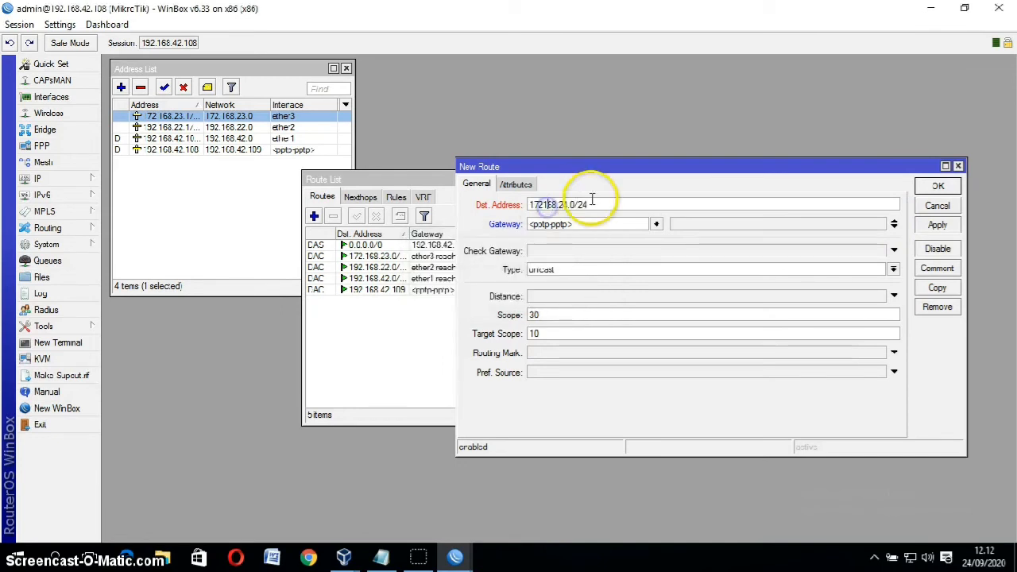
type(".")
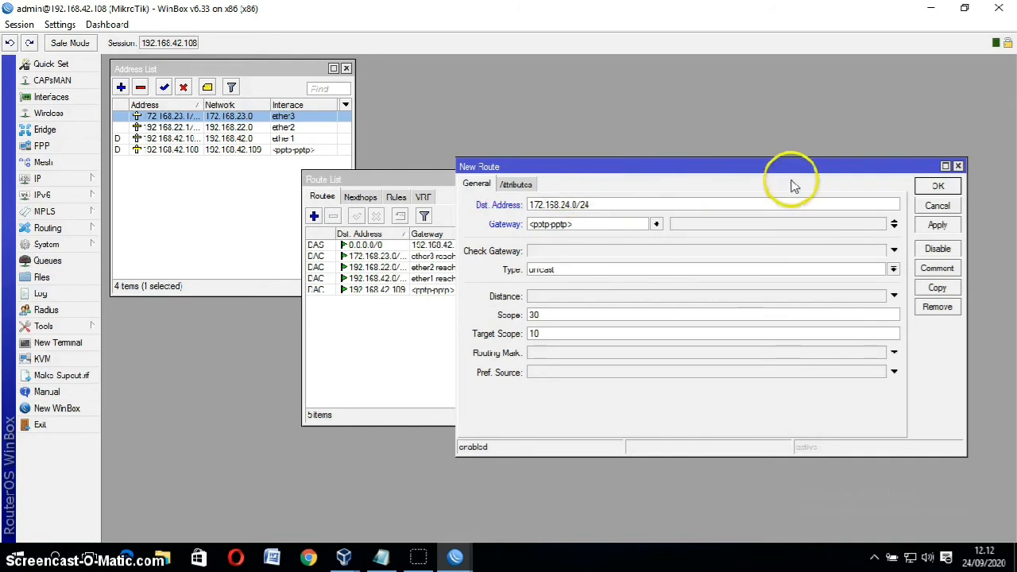
left_click(938, 225)
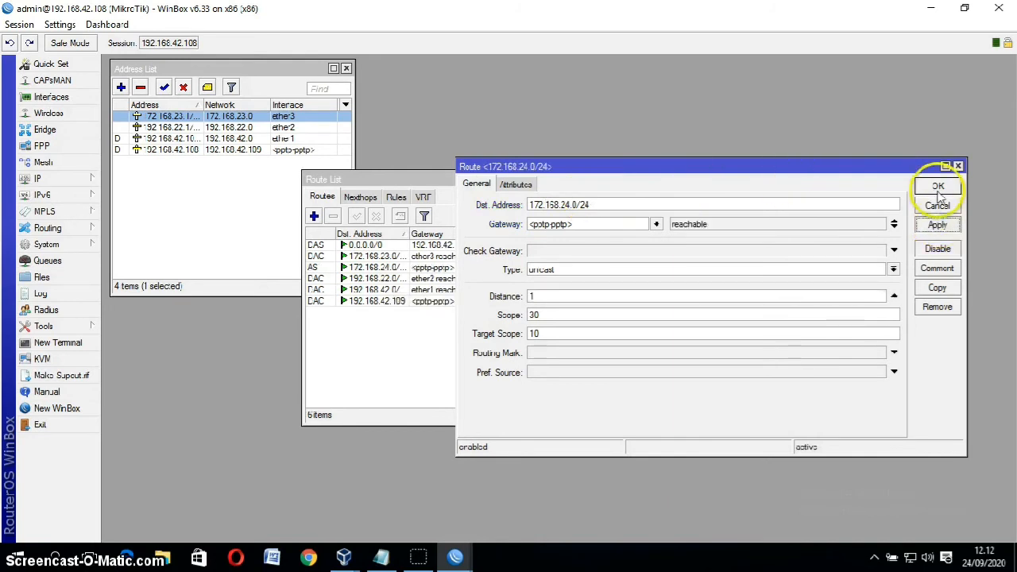
left_click(937, 187)
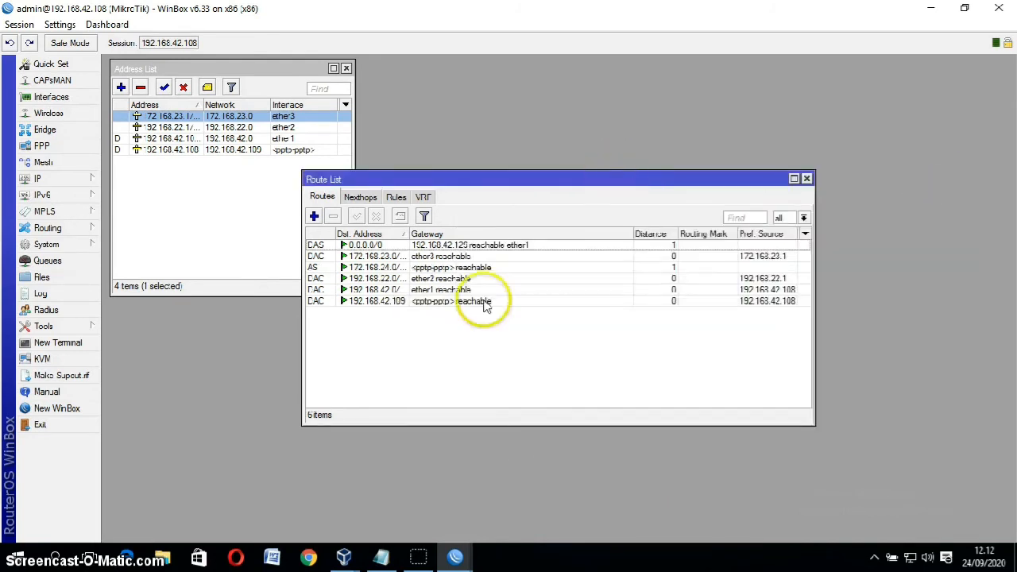
Step: On the second router, open IP Routes and add a route to 172.168.23.0/24
mouse_move(454, 558)
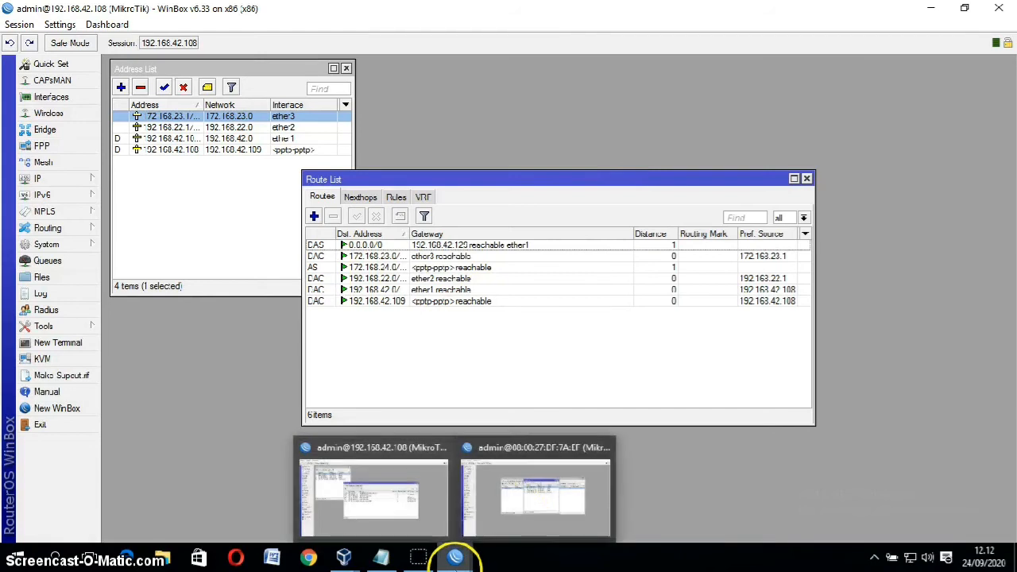
left_click(523, 512)
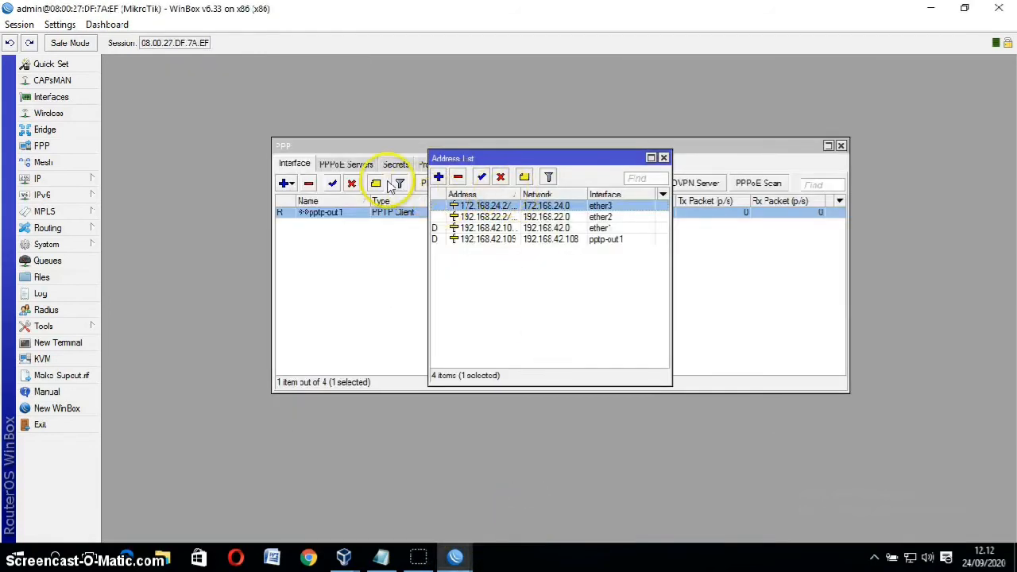
left_click(64, 183)
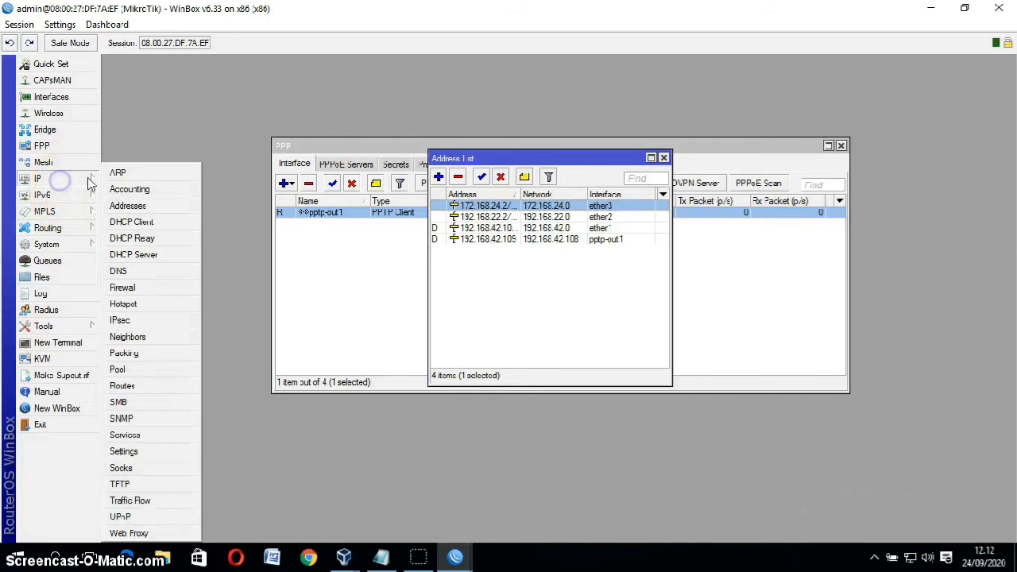
left_click(123, 386)
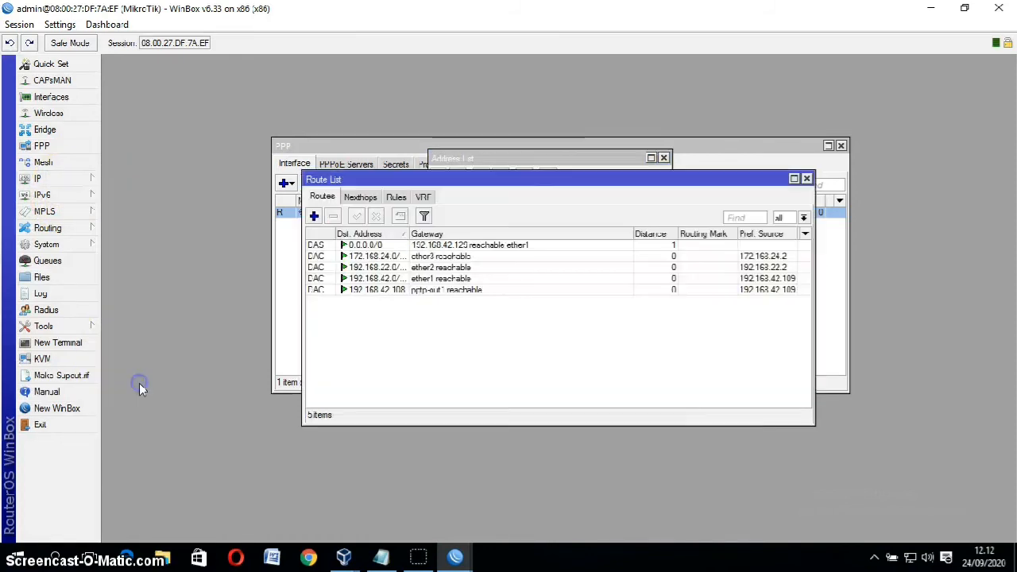
left_click(314, 216)
type("19")
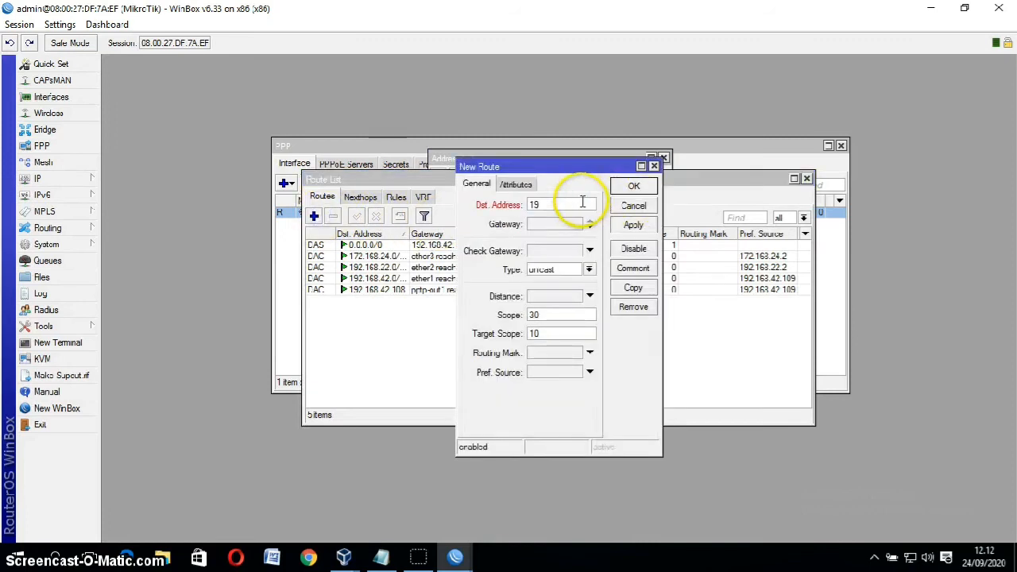
type("2")
key("BackSpace")
key("BackSpace")
type("72.168.23.0/")
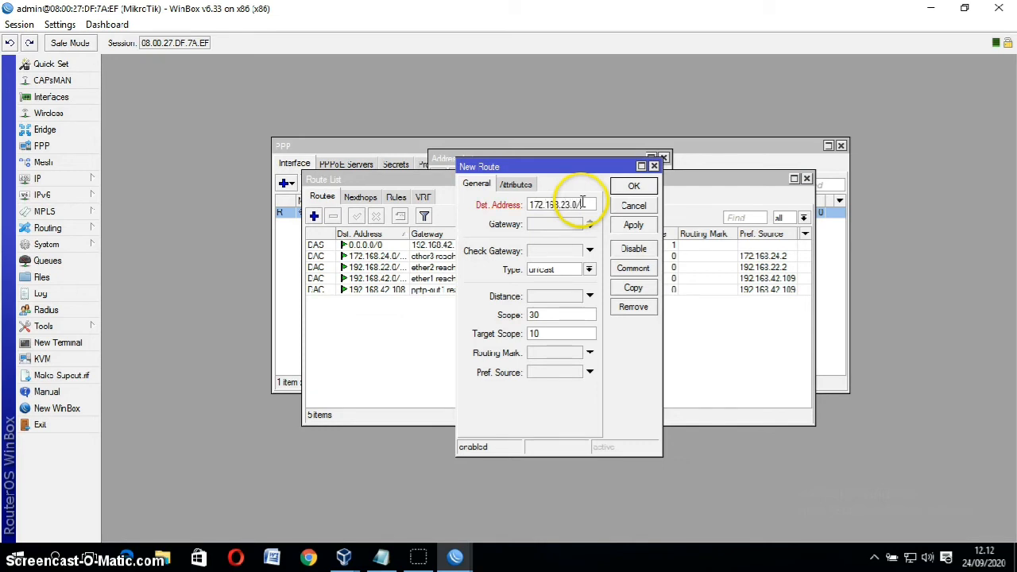
type("24")
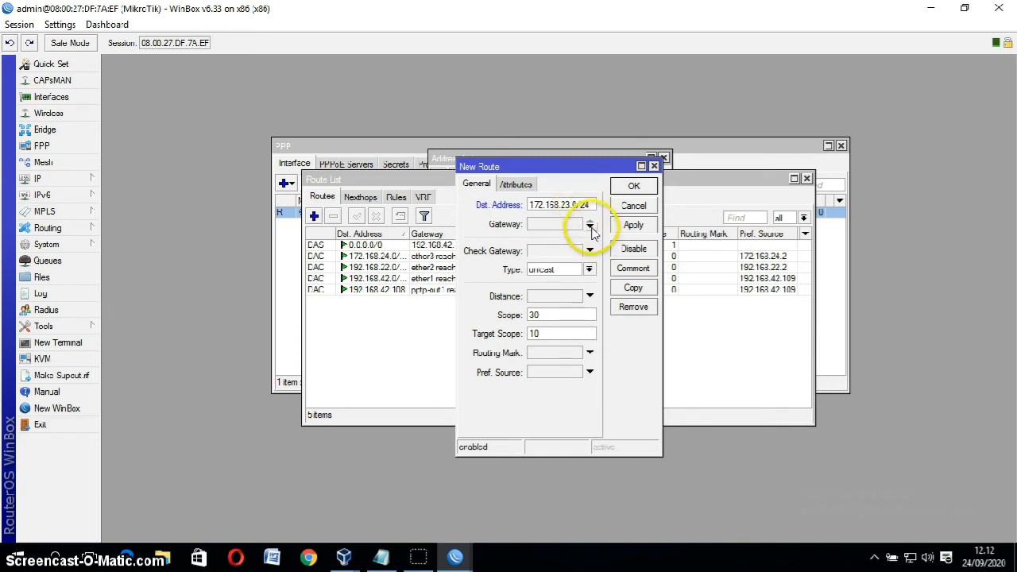
Step: Set the route's gateway to pptp-out1 and save it
left_click(590, 225)
left_click(656, 224)
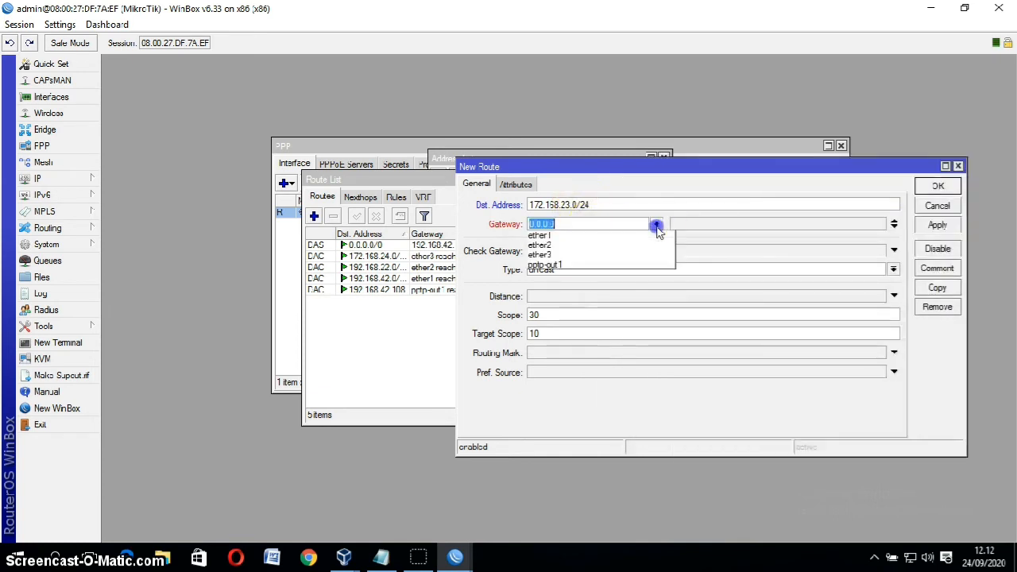
left_click(635, 264)
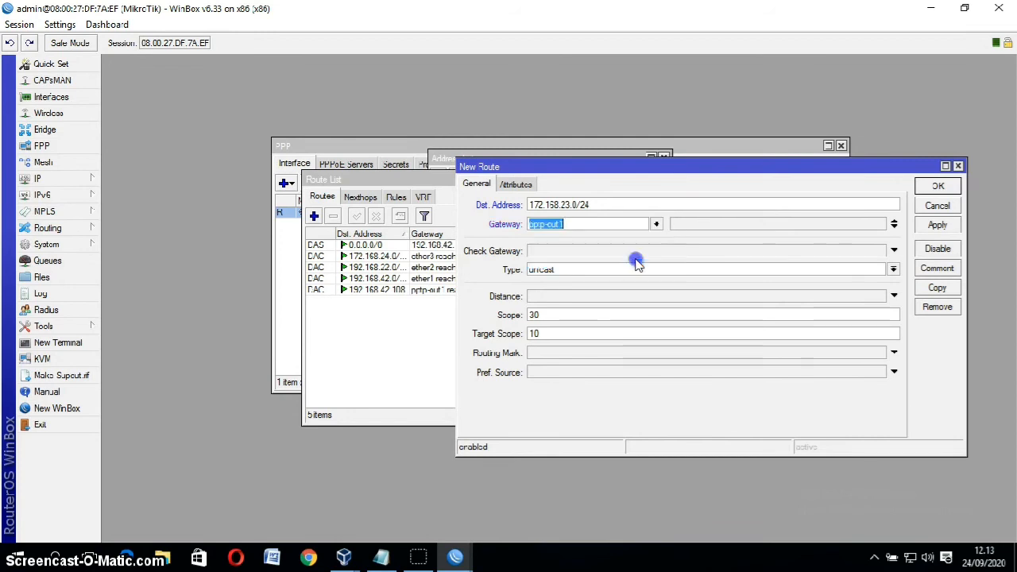
left_click(942, 226)
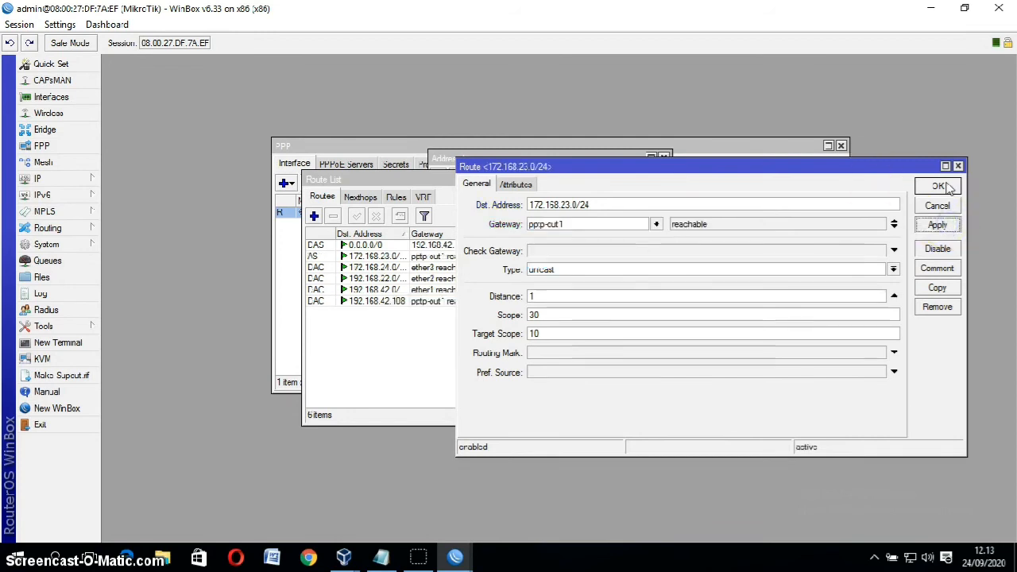
left_click(938, 186)
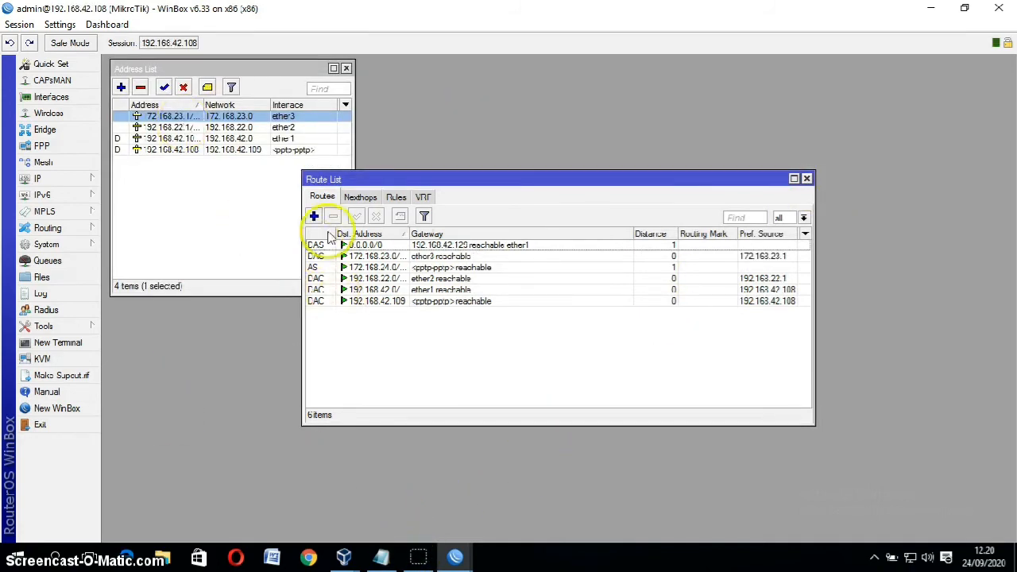
Step: Open a terminal on the first router and ping 172.168.24.2 until replies arrive
mouse_move(454, 552)
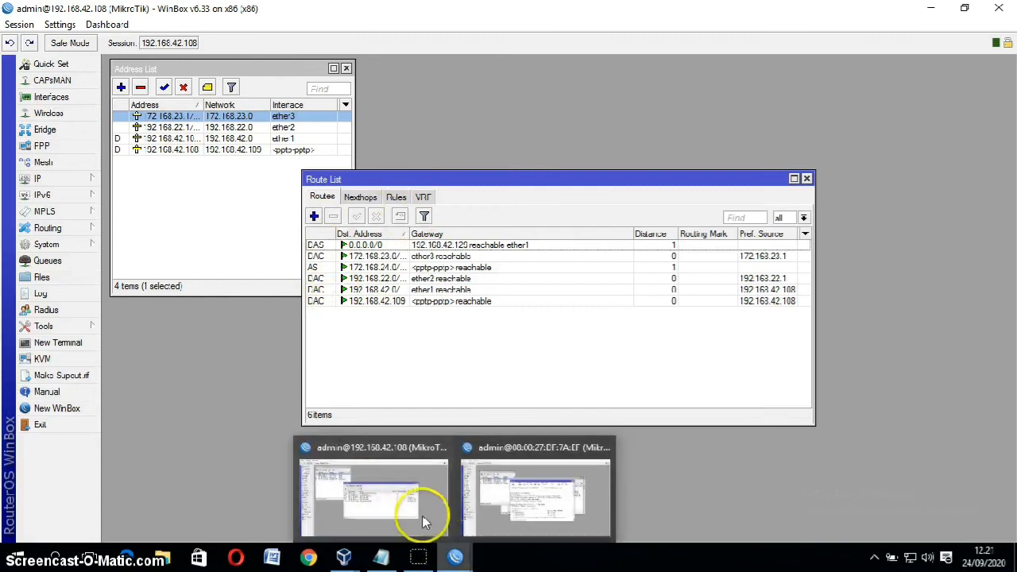
left_click(44, 342)
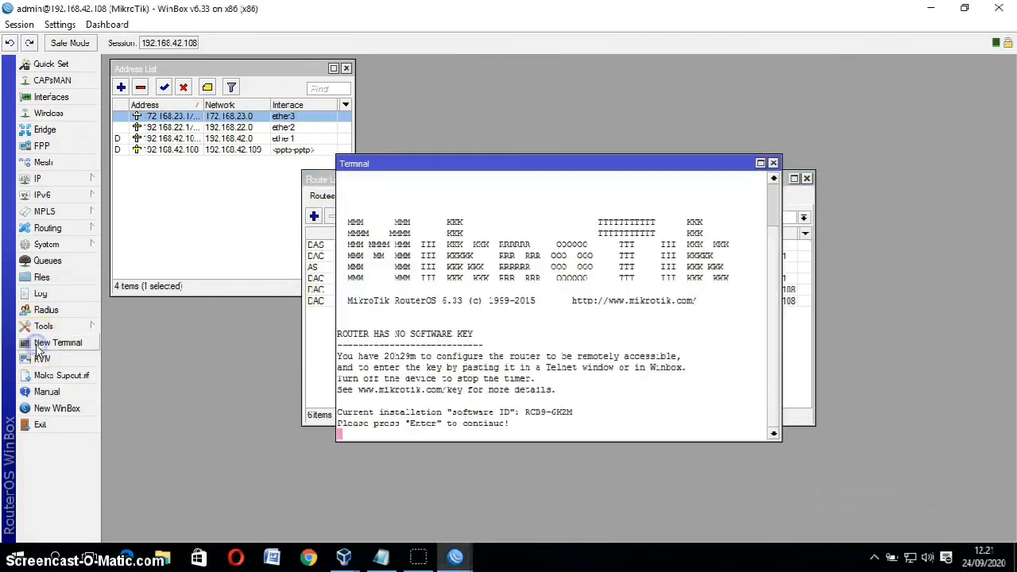
key("Return")
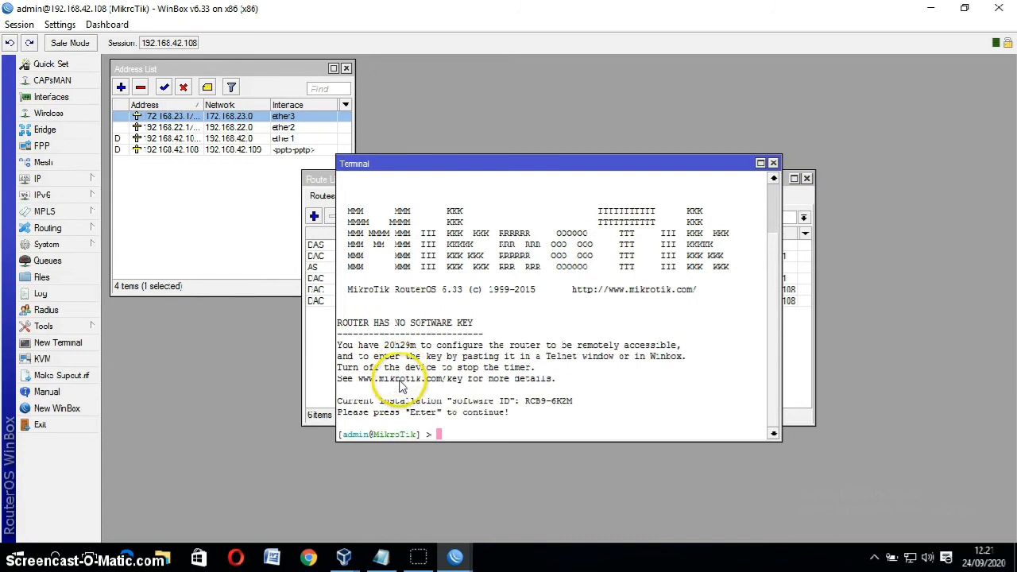
type("ping 172.168.24")
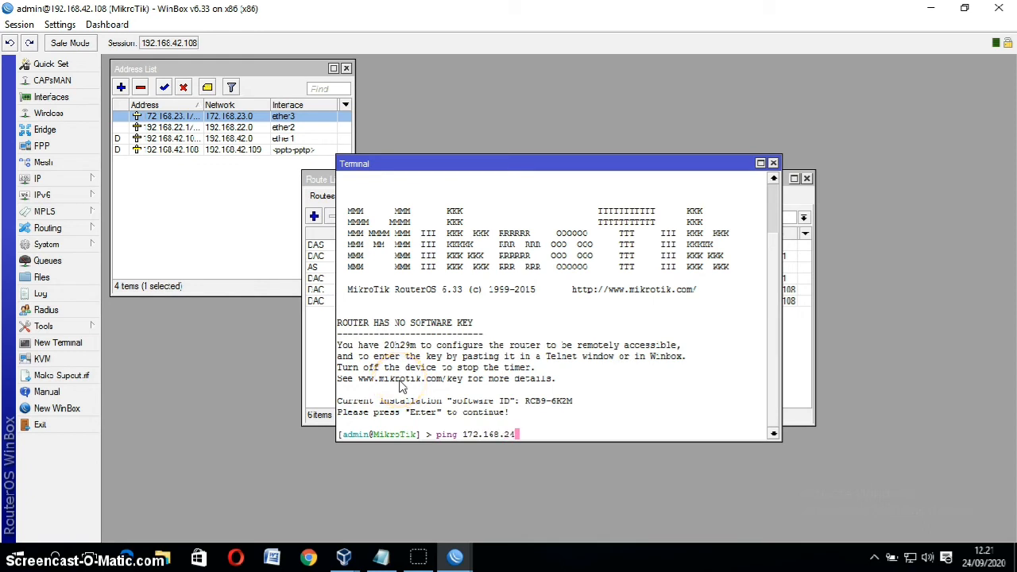
type(".2")
key("Return")
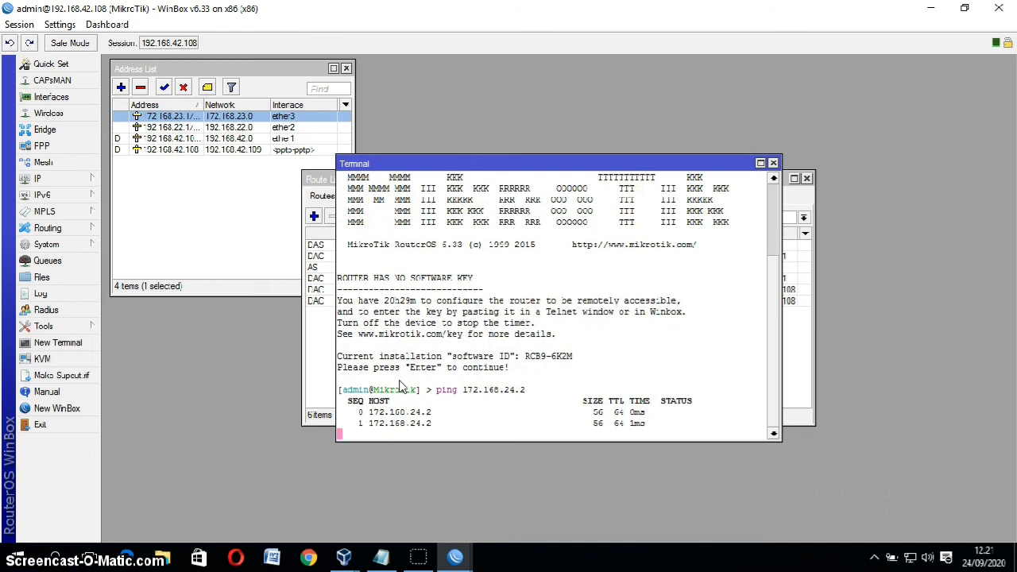
key("ctrl+c")
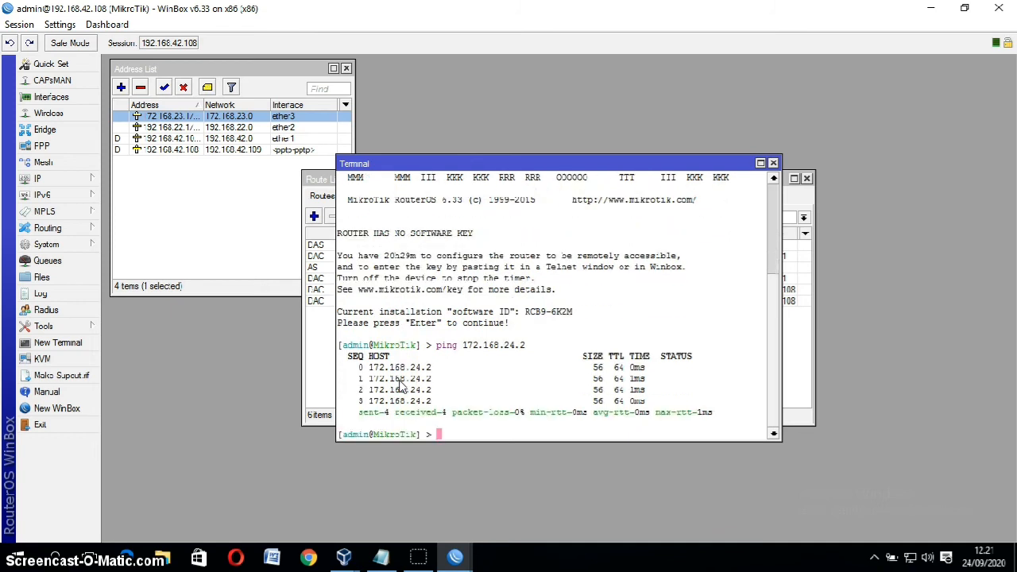
Step: Ping google.com and stop it after the replies
type("ping google.com")
key("Return")
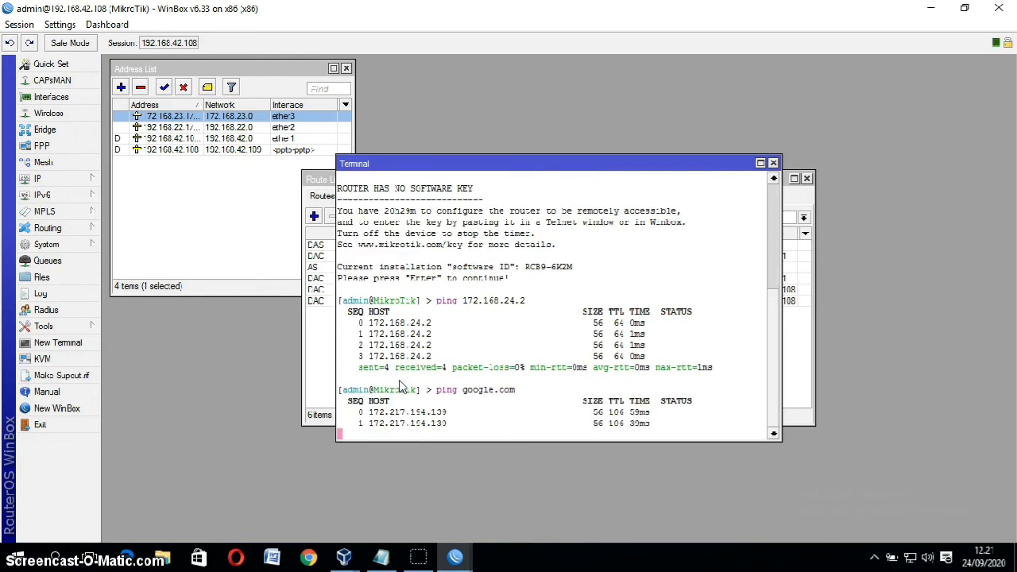
key("ctrl+c")
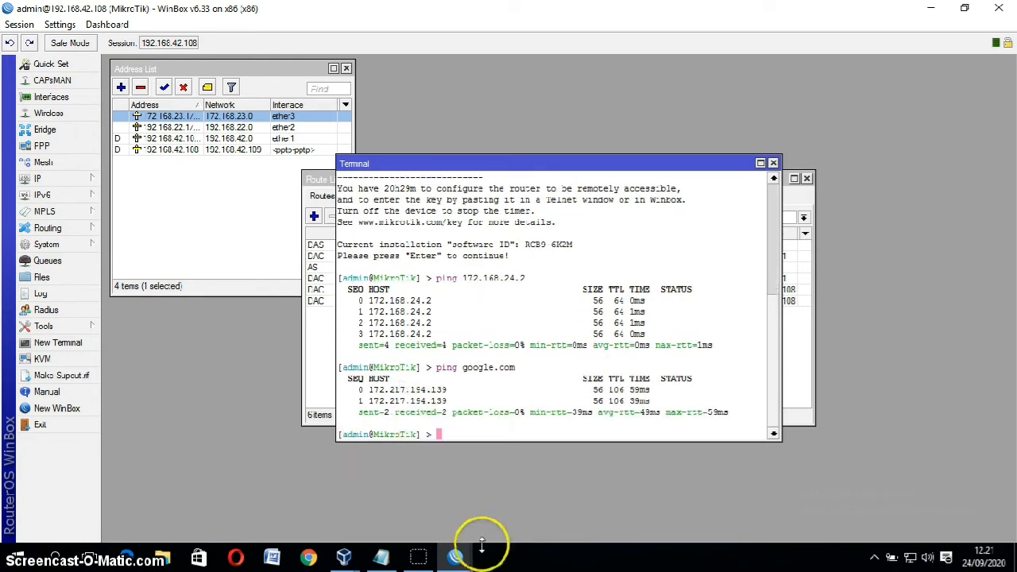
Step: In the second router's terminal, ping 172.168.23.1
mouse_move(469, 559)
left_click(543, 507)
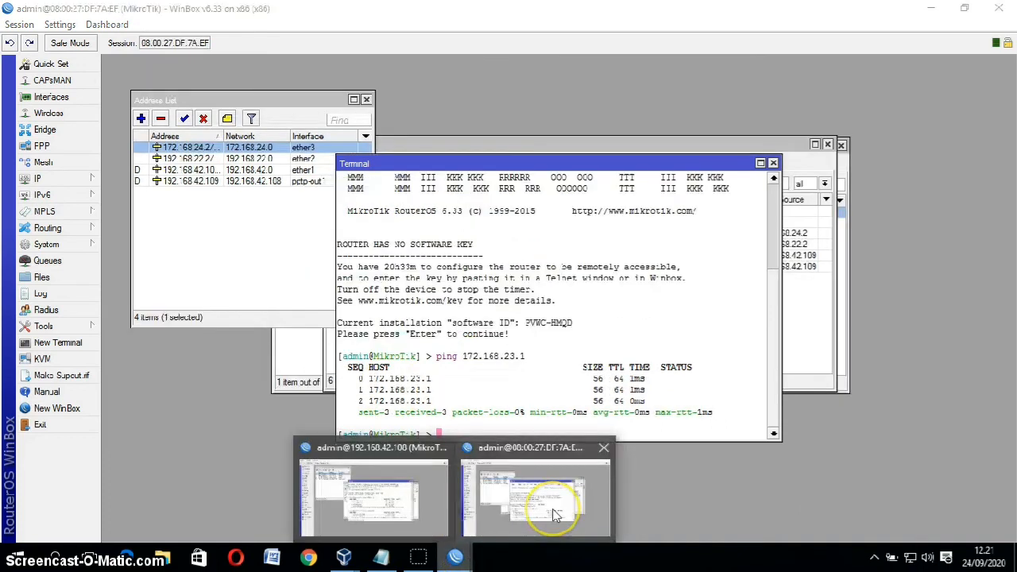
type("pin")
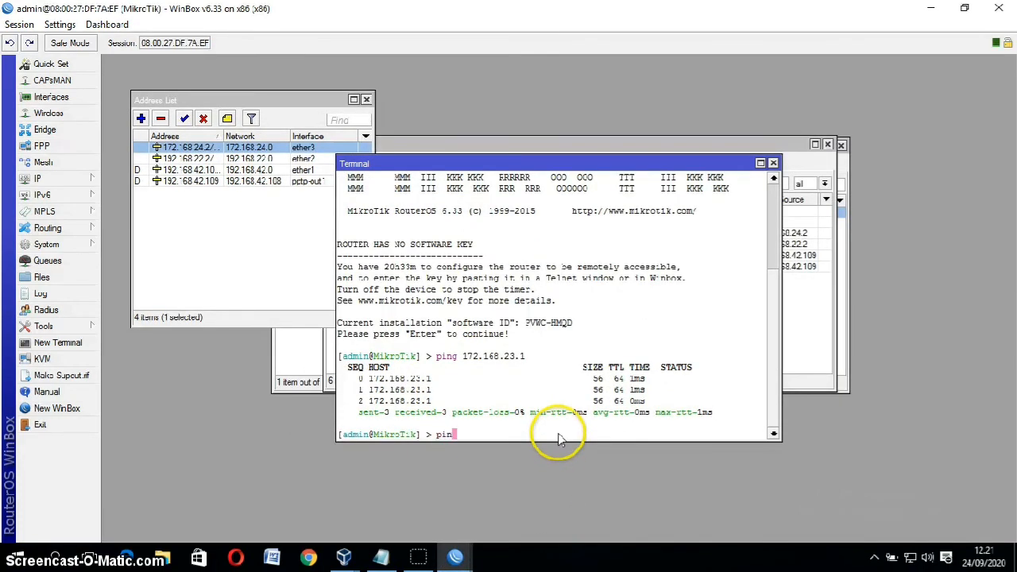
type("g 192.1")
key("BackSpace")
key("BackSpace")
key("BackSpace")
key("BackSpace")
type("72.168.23.1")
key("Return")
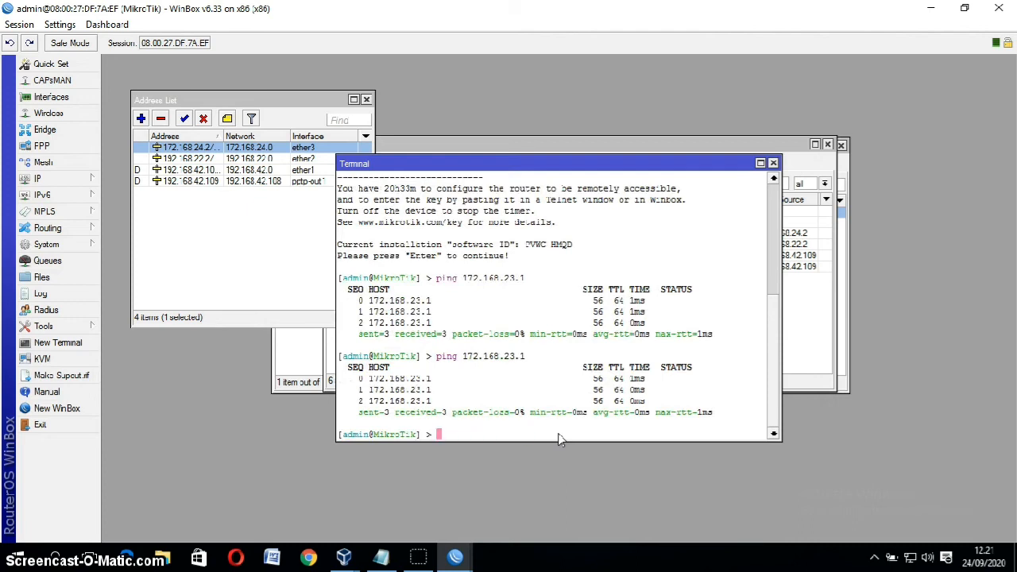
Step: Ping google.com and stop it with Ctrl+C to show 0% loss
type("ping gog")
key("BackSpace")
type("ogle.com")
key("Return")
key("ctrl+c")
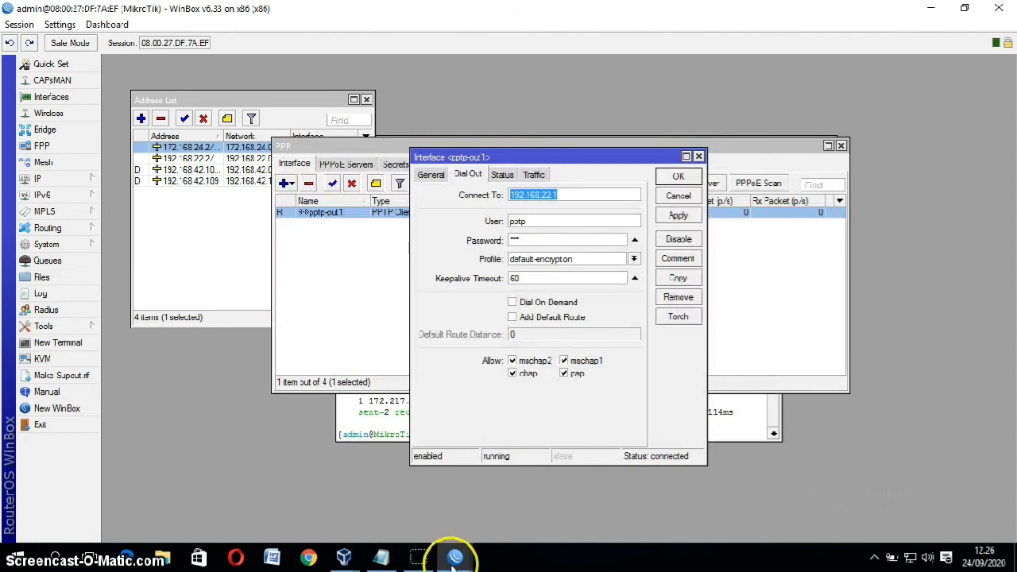
Step: Close the pptp-out1, second session, terminal and route windows, check PPP Secrets, then minimize WinBox
mouse_move(455, 557)
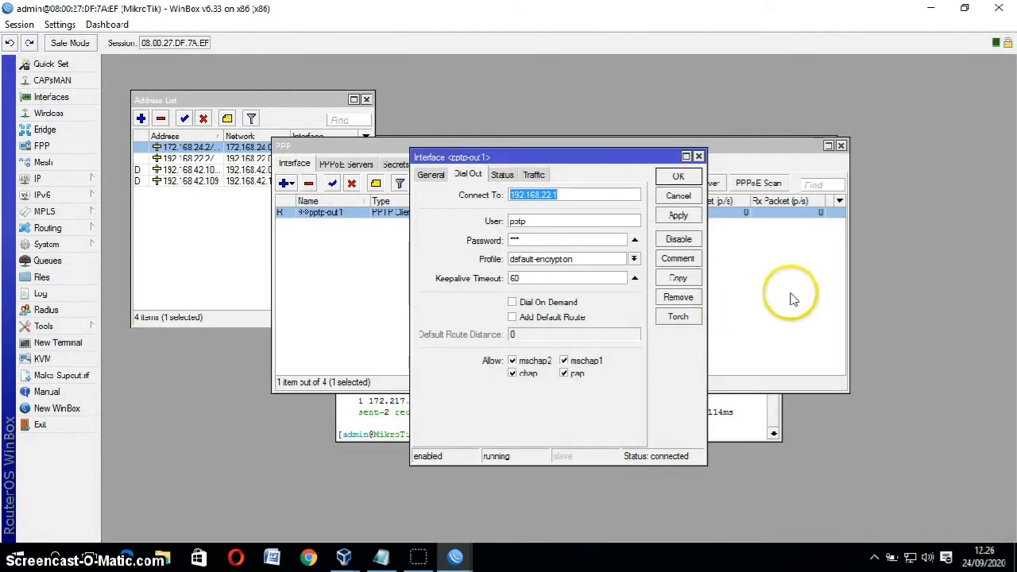
left_click(699, 157)
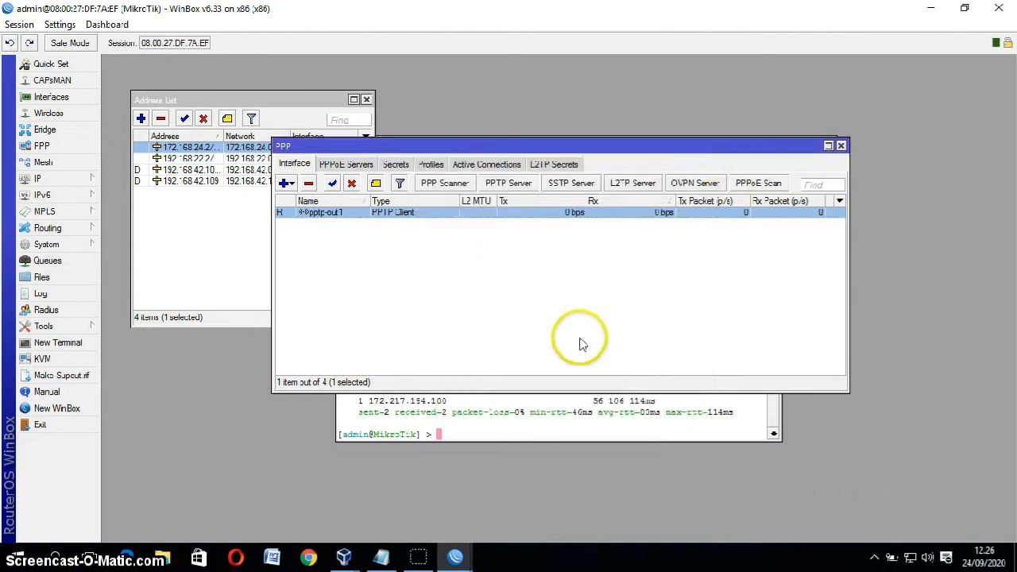
left_click(999, 8)
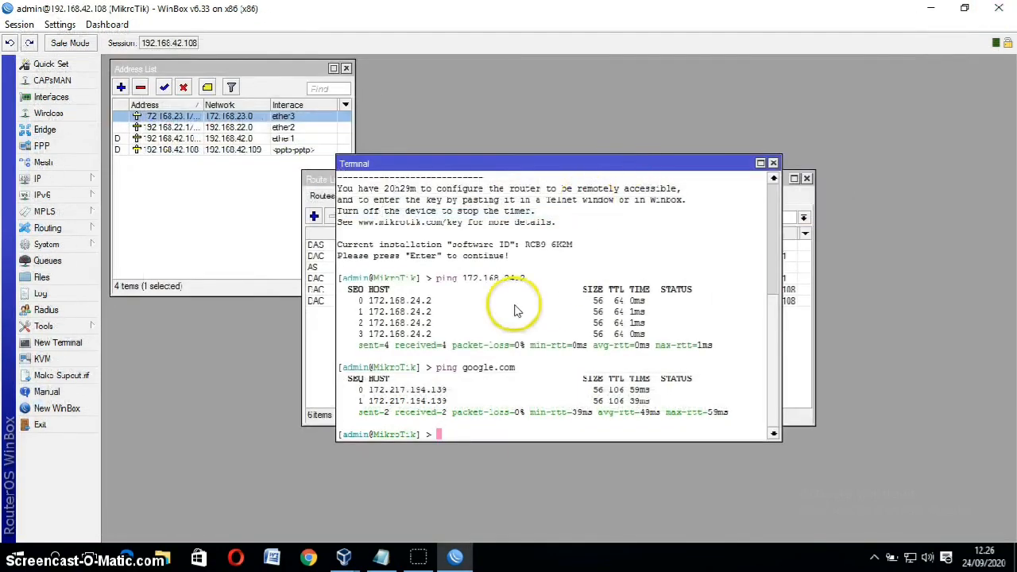
left_click(772, 163)
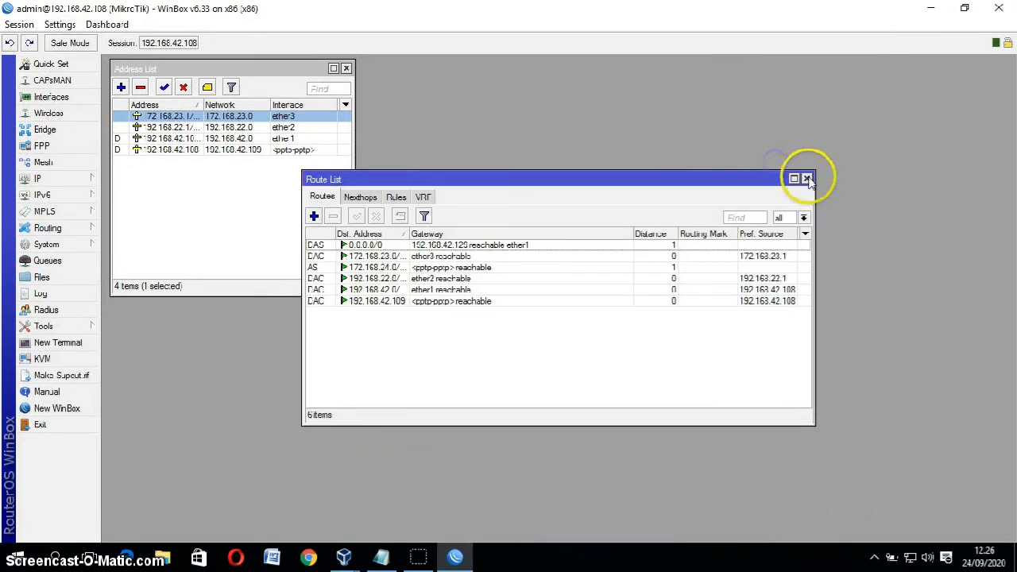
left_click(806, 177)
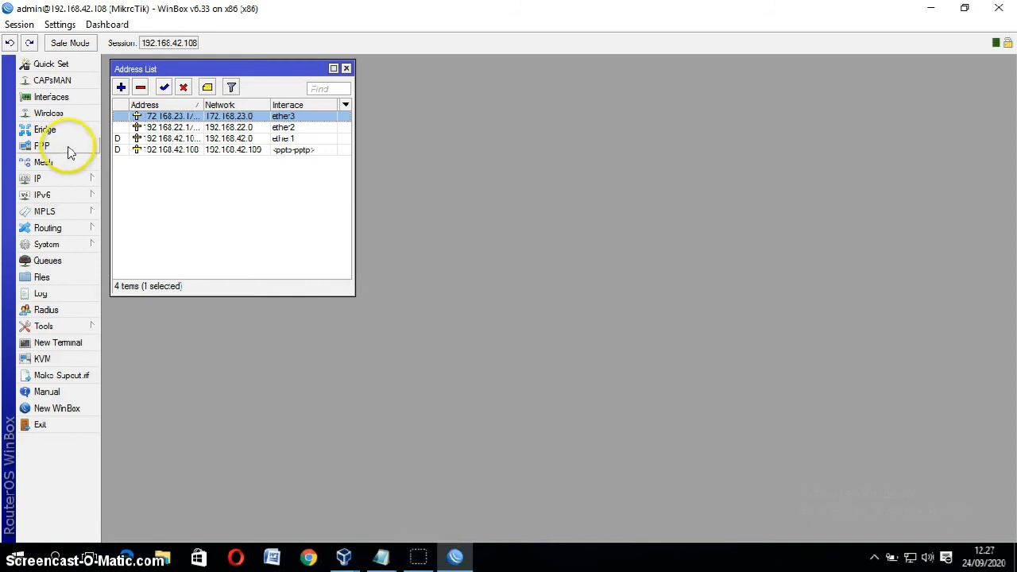
left_click(43, 146)
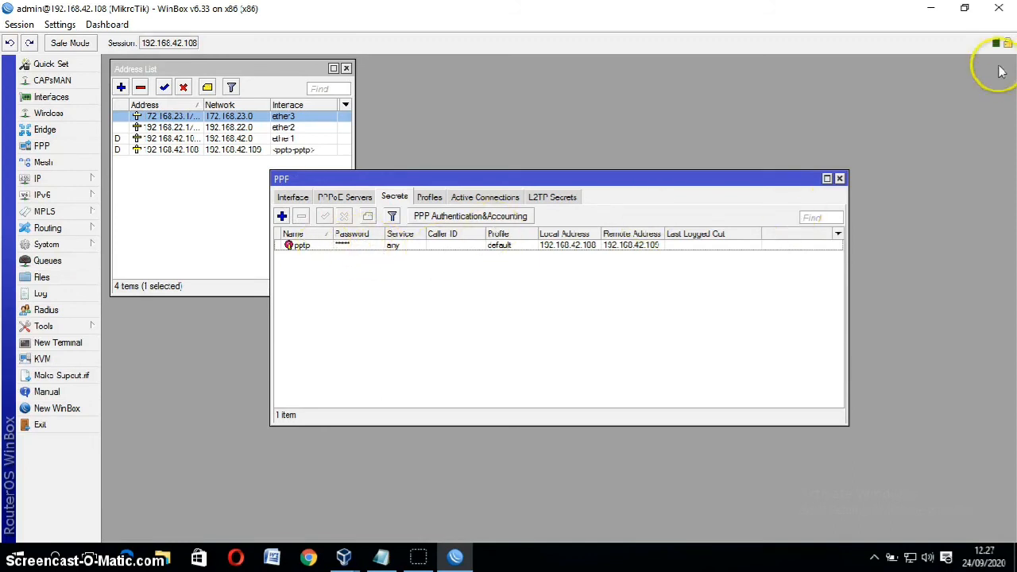
left_click(930, 8)
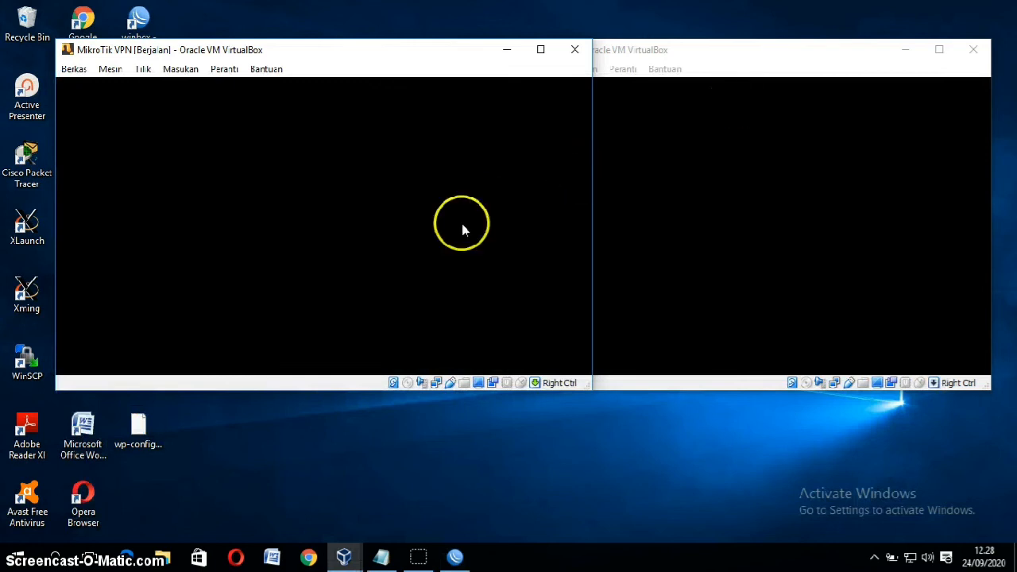
Step: Start the windows7 virtual machine from VirtualBox Manager
left_click(343, 555)
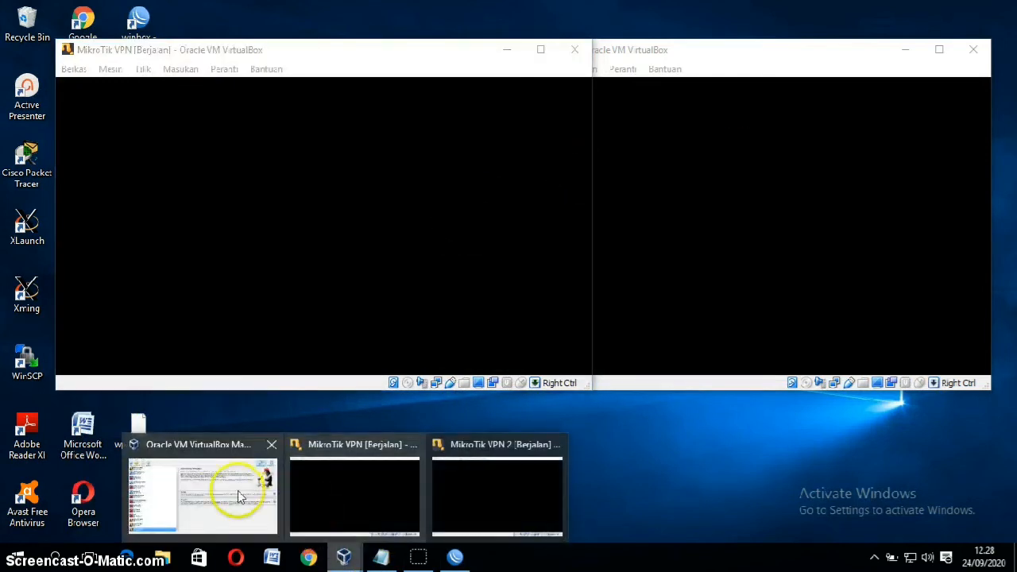
left_click(230, 492)
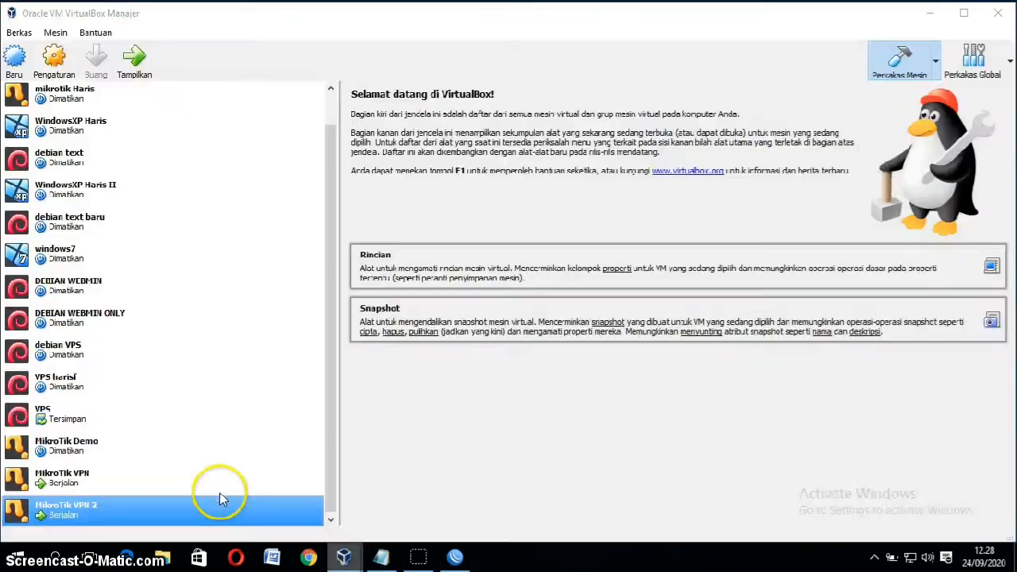
left_click(123, 252)
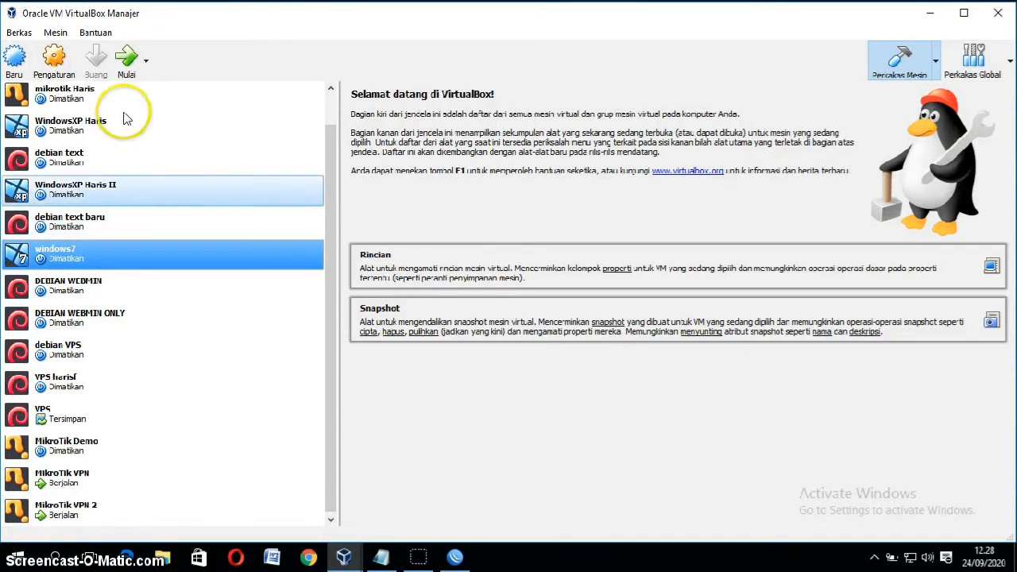
left_click(127, 54)
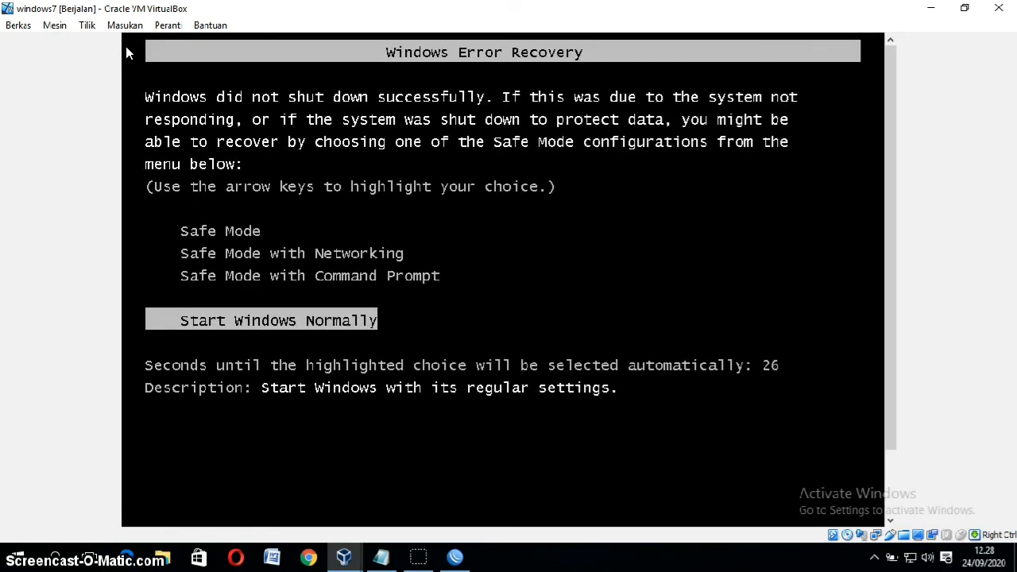
Step: Boot Windows normally, dismiss the workplace wizard and hide Network and Sharing Center
key("Return")
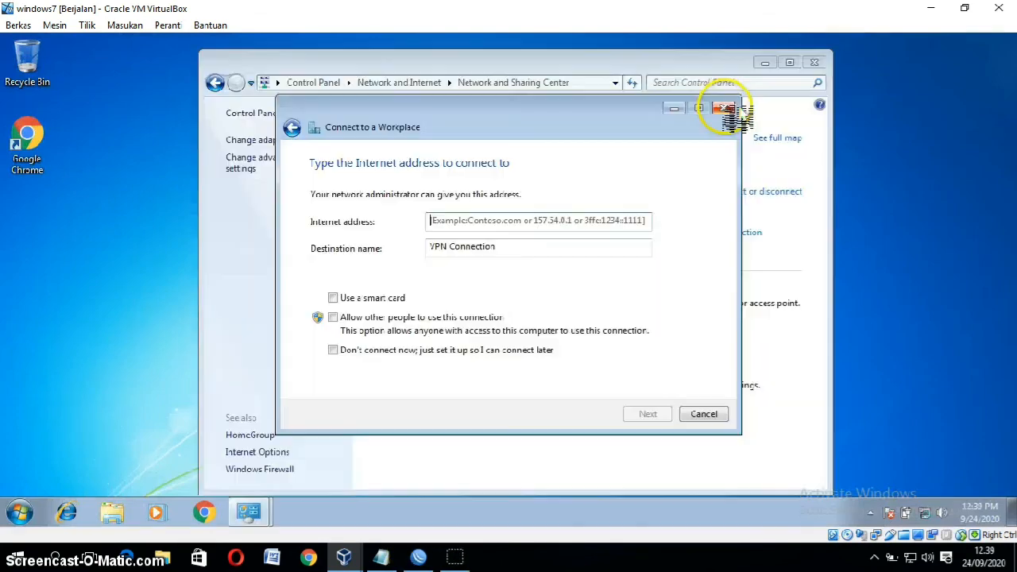
left_click(724, 109)
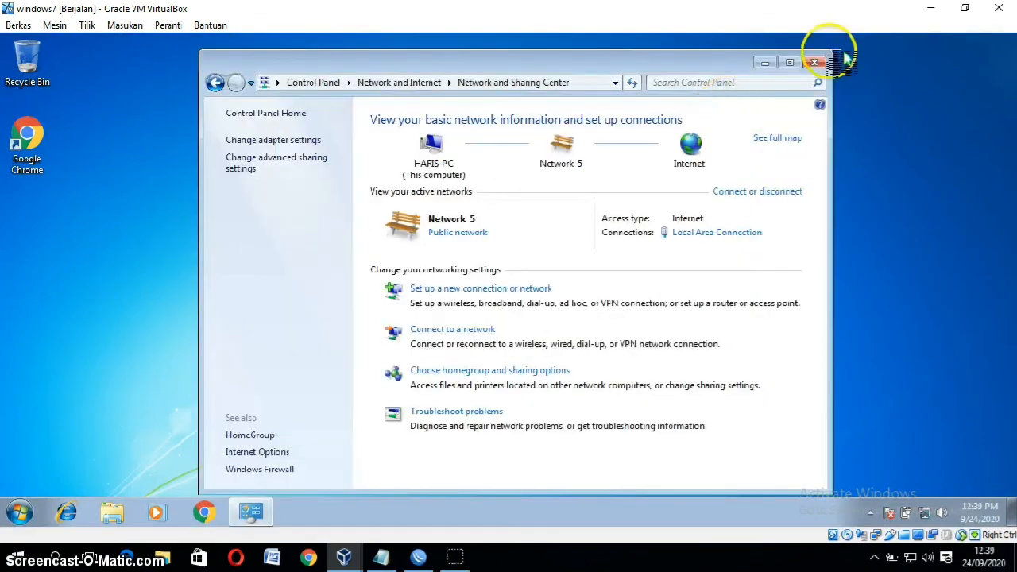
left_click(766, 63)
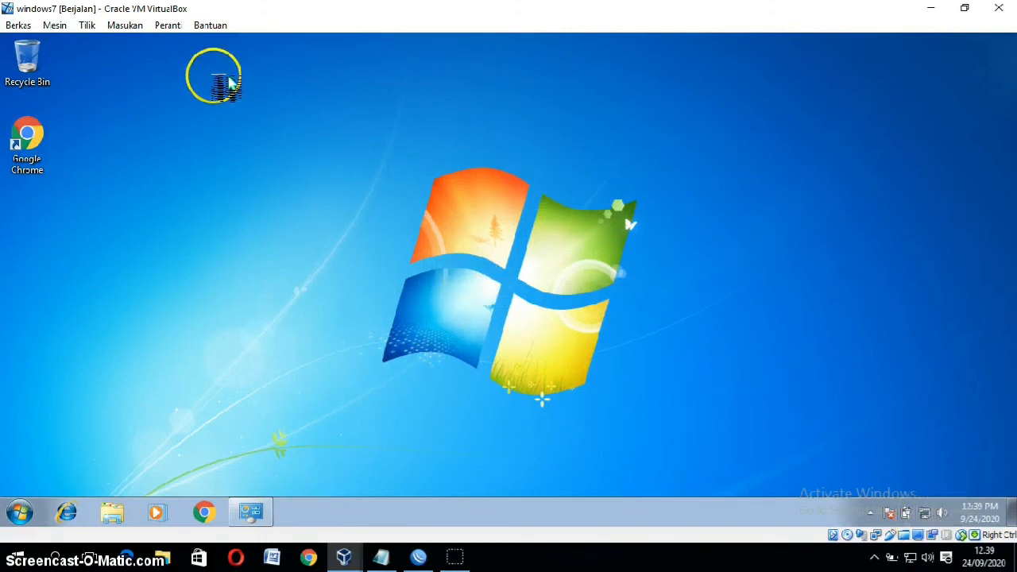
Step: Check the VM adapter is bridged to the Remote NDIS Internet Sharing Device, then return to Network and Sharing Center
left_click(163, 26)
mouse_move(229, 79)
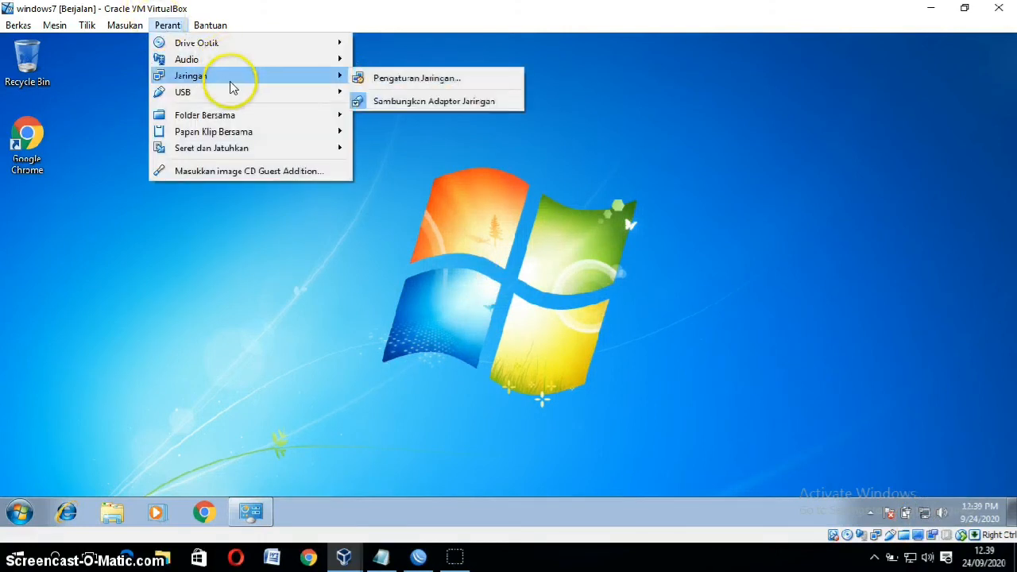
left_click(421, 80)
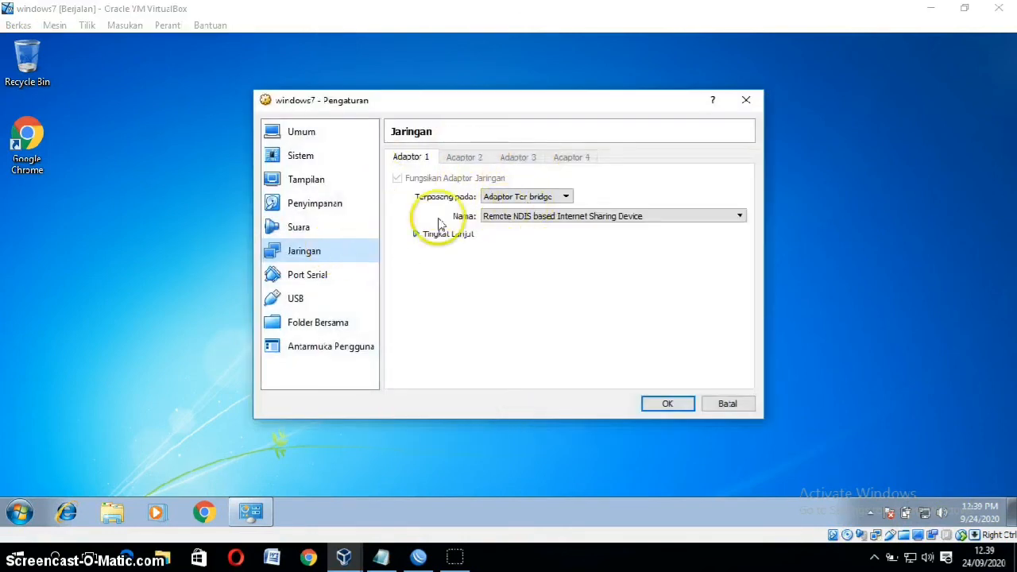
left_click(415, 233)
left_click(745, 100)
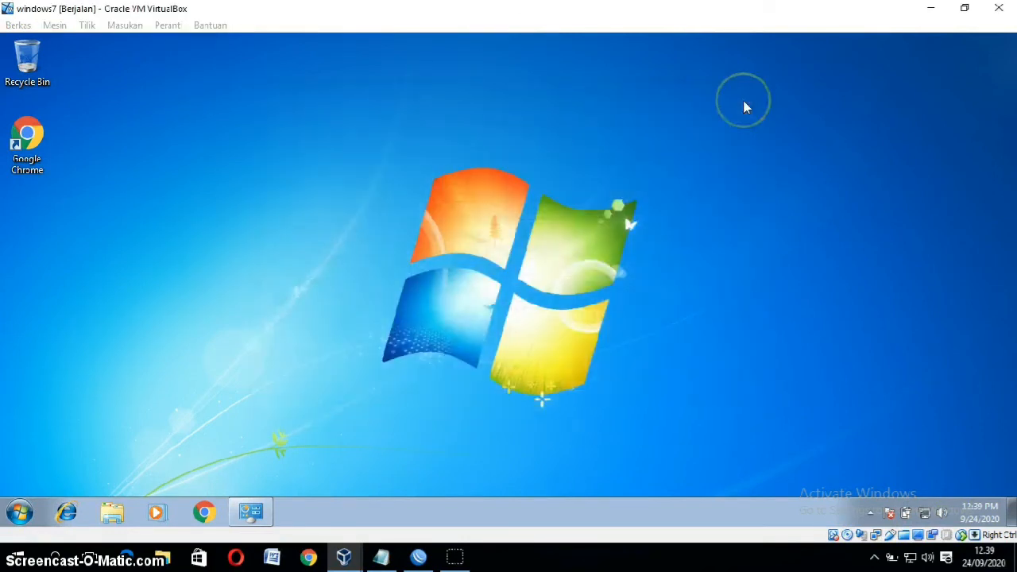
left_click(252, 510)
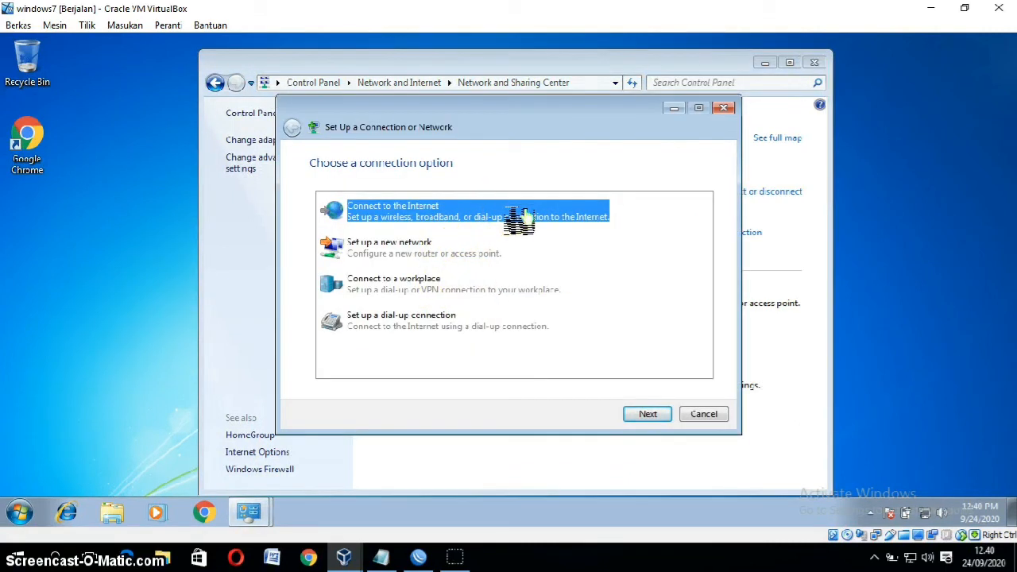
Step: Set up a workplace VPN to 192.168.42.108 named 'VPN Wireless (pptp)'
double_click(468, 285)
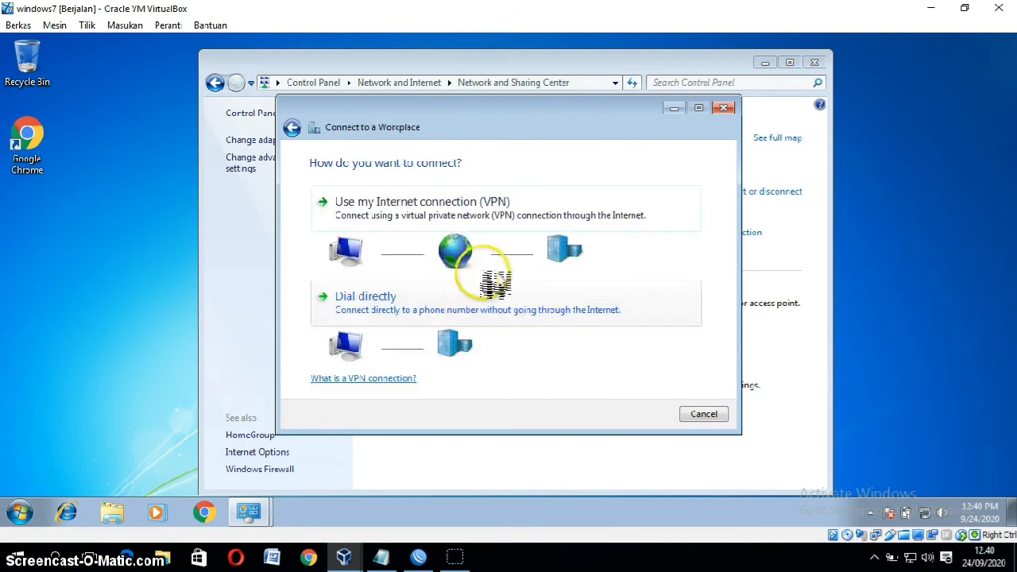
left_click(613, 208)
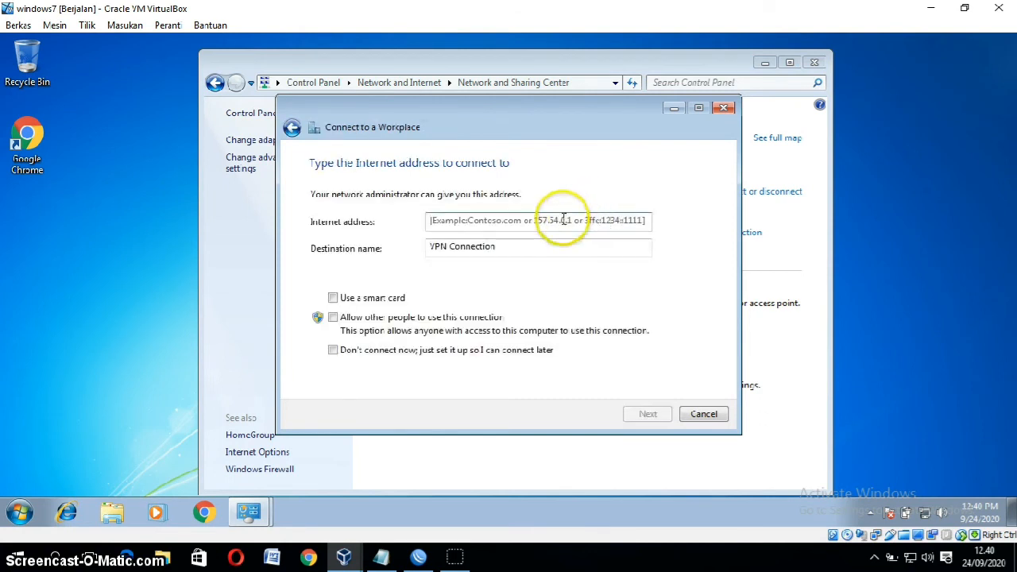
left_click(564, 220)
type("192.168.42.108")
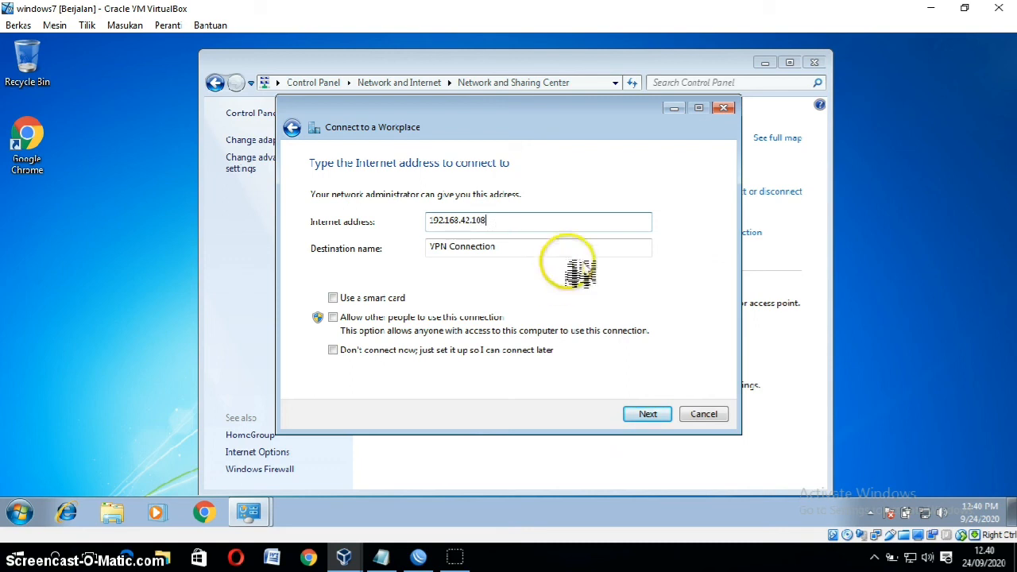
left_click_drag(503, 246, 416, 230)
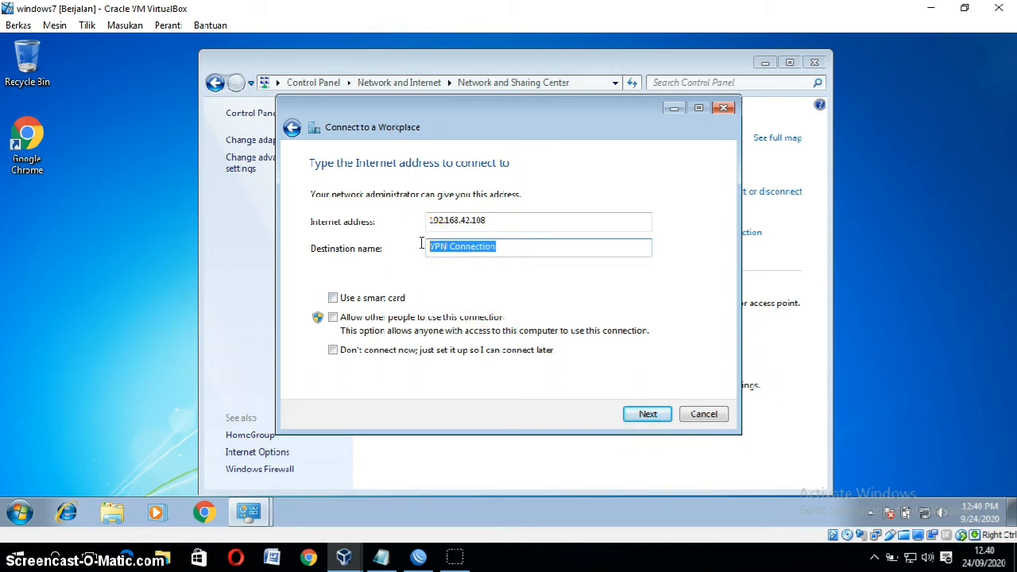
type("VPN Wireless (pptp")
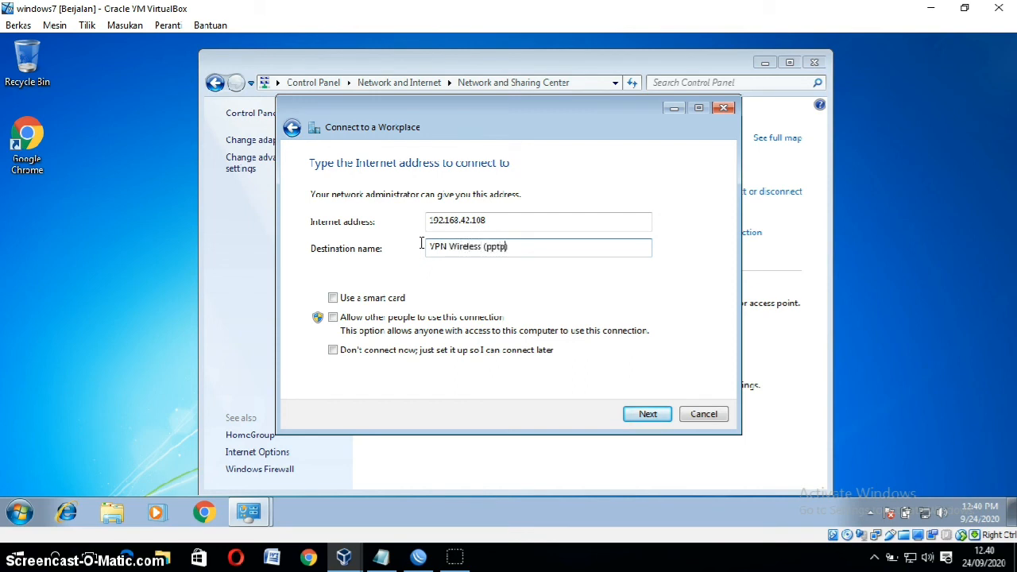
left_click(650, 416)
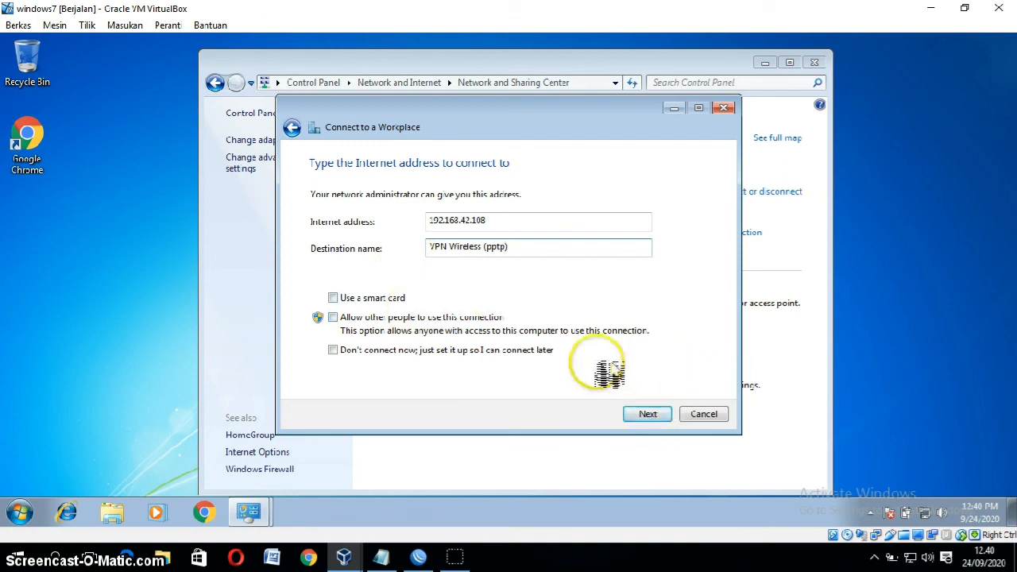
Step: Enter the PPP secret user name and password and connect VPN Wireless (pptp)
left_click(666, 416)
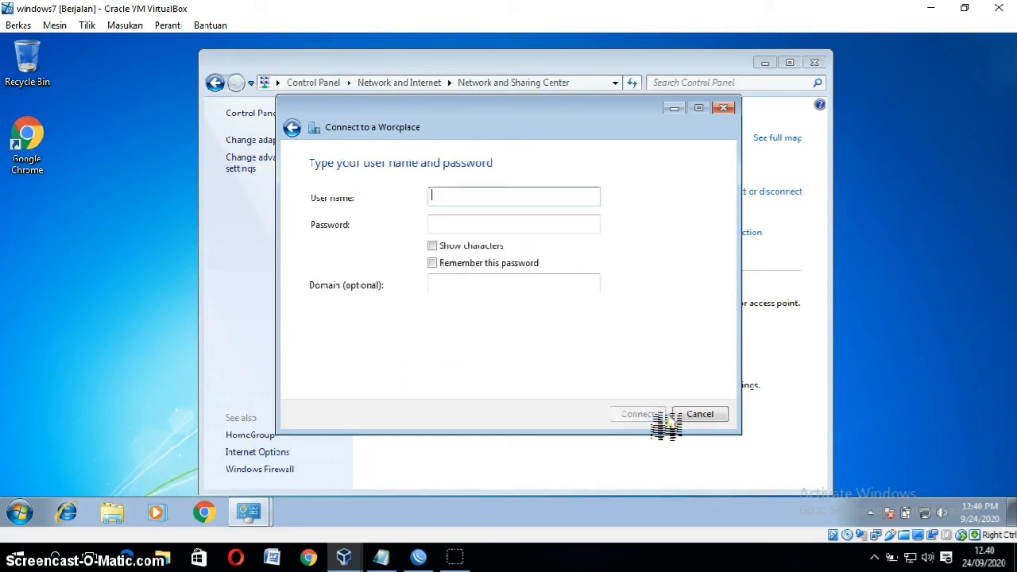
left_click(517, 200)
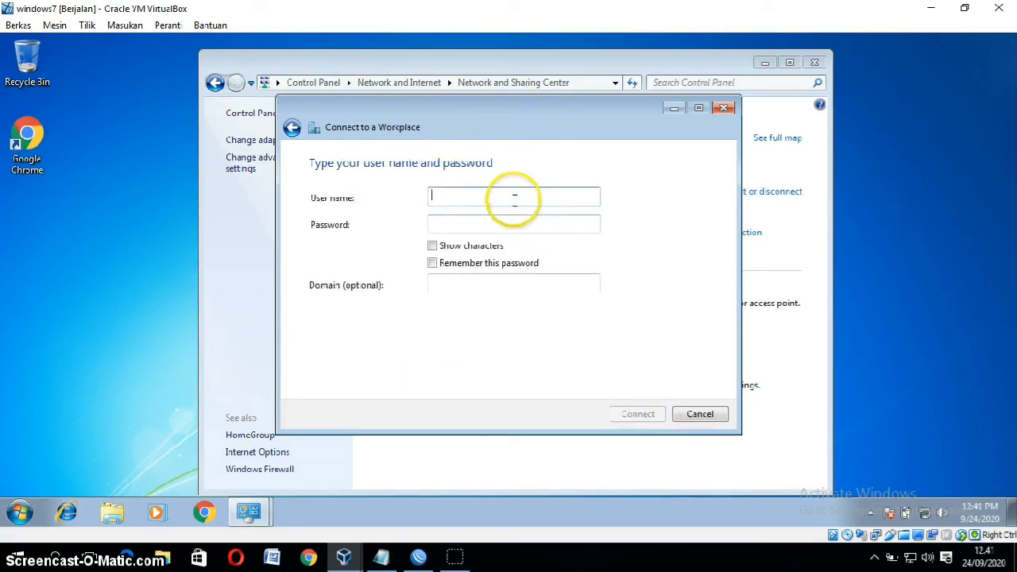
type("pptp")
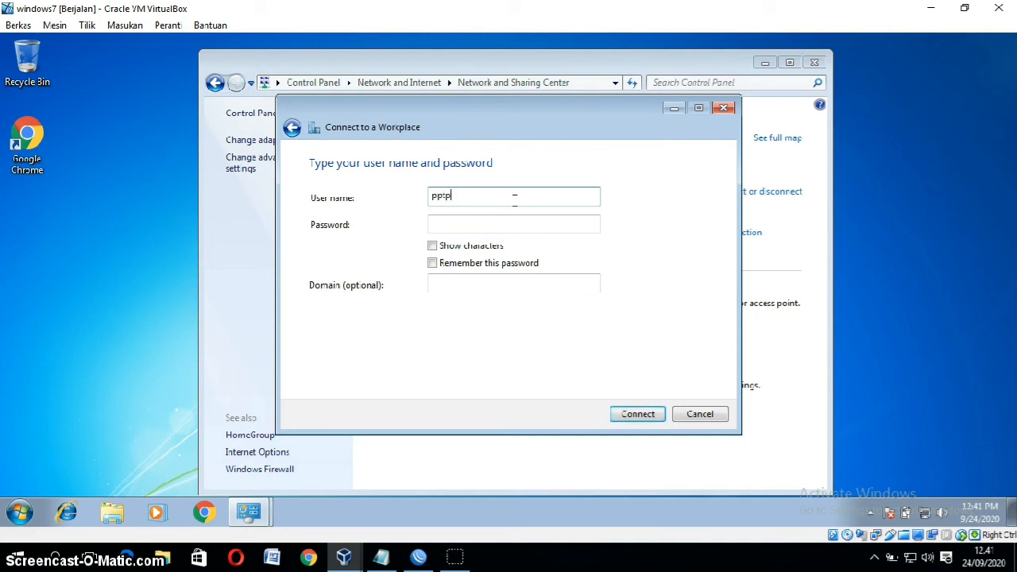
left_click(480, 226)
type("ppt")
left_click(476, 248)
left_click(477, 248)
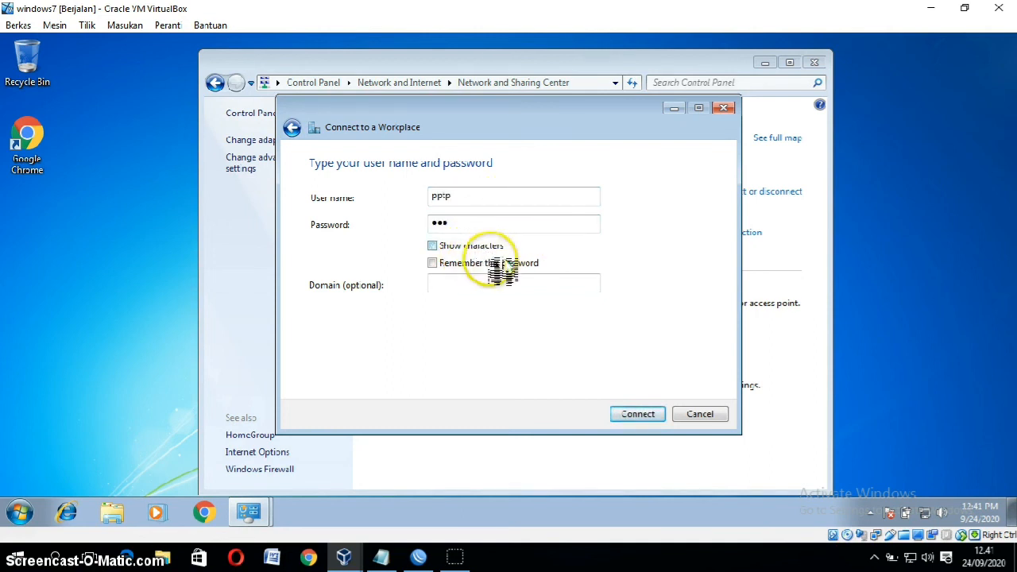
left_click(646, 421)
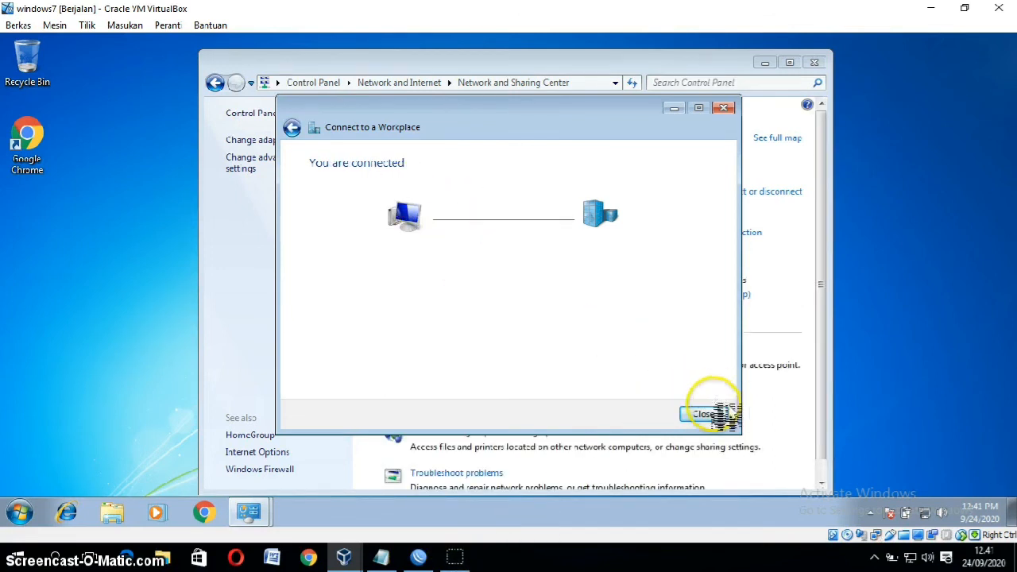
left_click(703, 414)
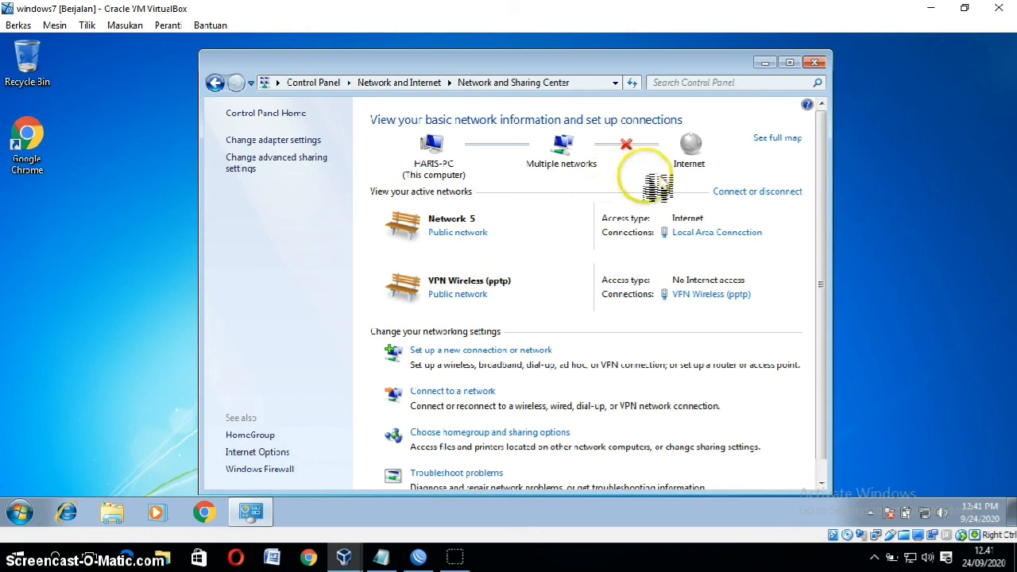
left_click(814, 62)
left_click(582, 139)
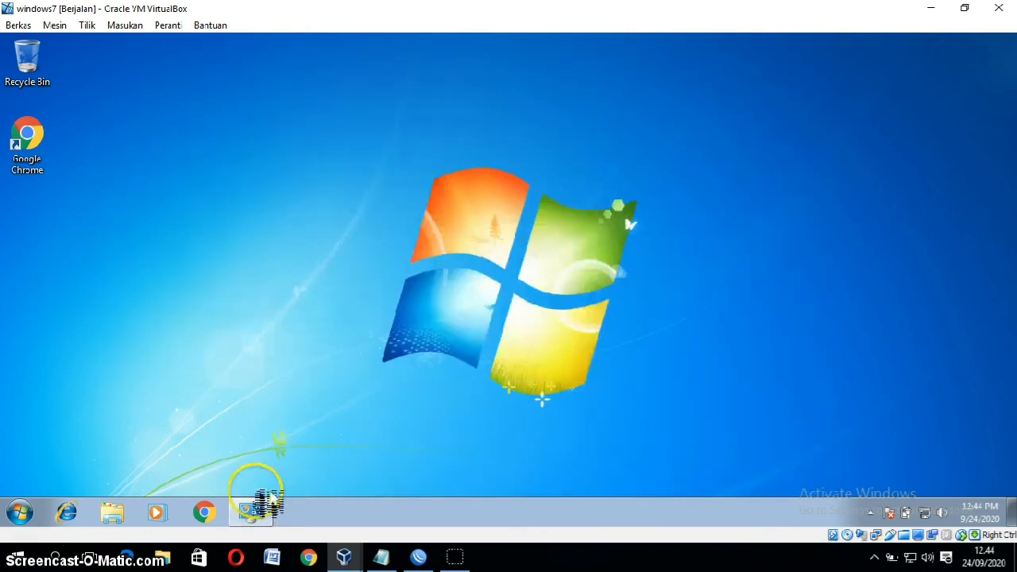
left_click(252, 512)
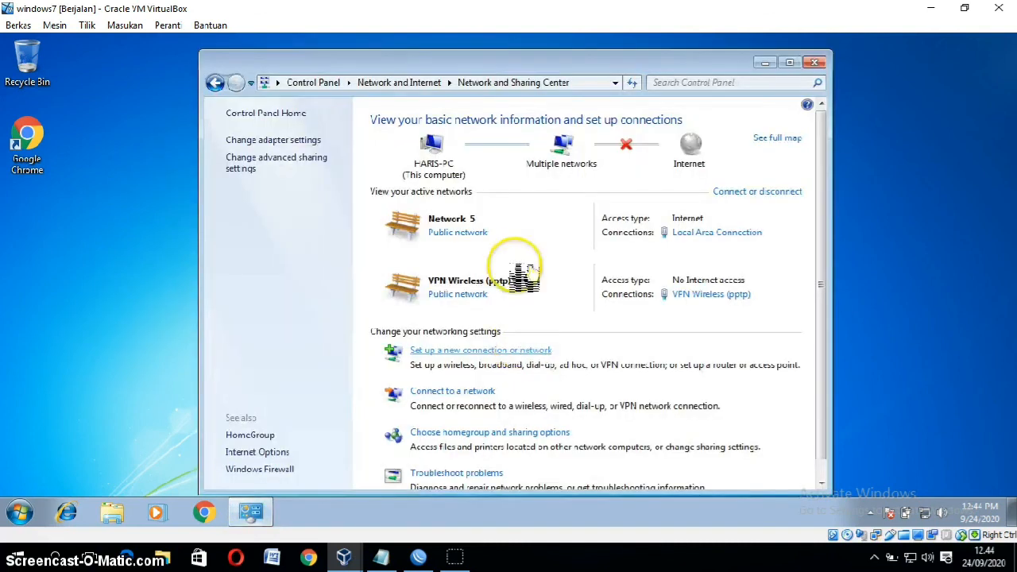